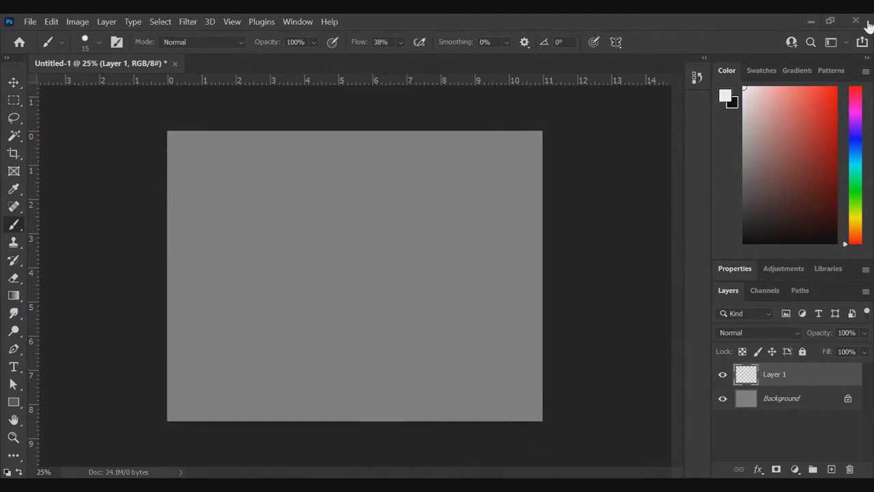
- Choose a saturated blue foreground colour and set Layer 1's blending mode to Multiply
{"action": "left_click", "coordinate": [829, 22]}
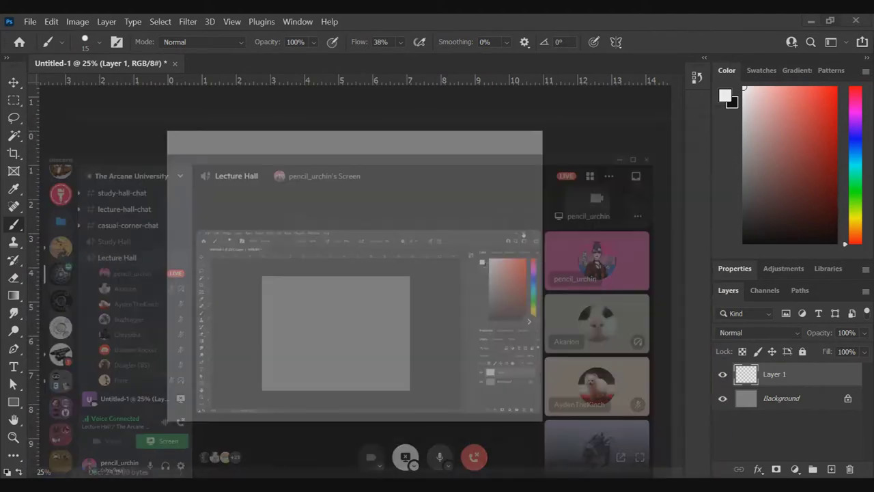
{"action": "scroll", "coordinate": [355, 276], "scroll_direction": "up", "scroll_amount": 1}
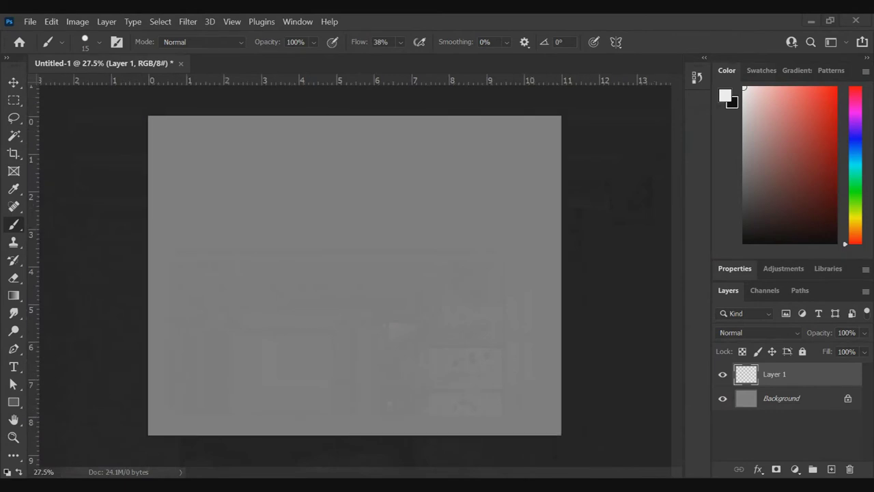
{"action": "left_click", "coordinate": [854, 146]}
{"action": "mouse_move", "coordinate": [811, 115]}
{"action": "left_mouse_down"}
{"action": "mouse_move", "coordinate": [813, 93]}
{"action": "mouse_move", "coordinate": [836, 88]}
{"action": "left_mouse_up"}
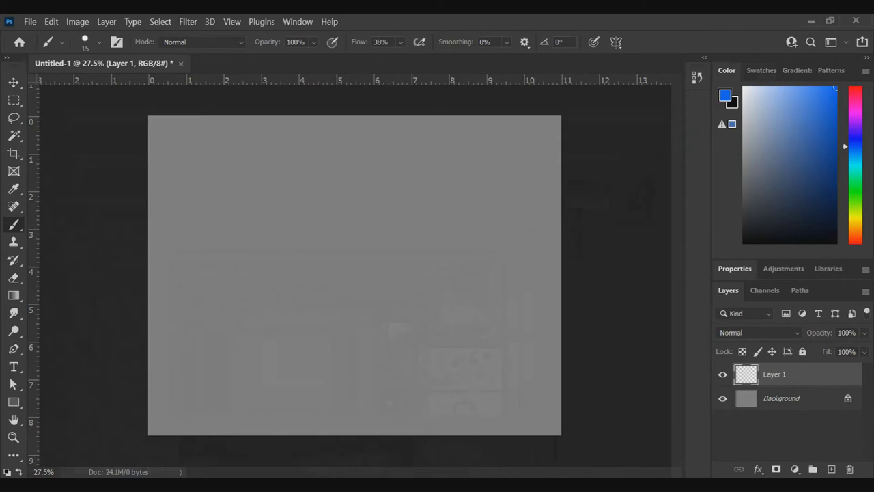
{"action": "left_click", "coordinate": [757, 333]}
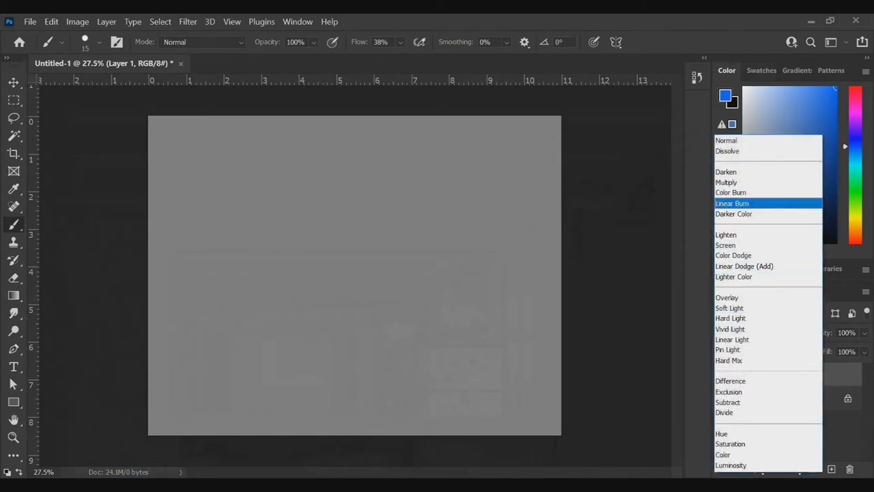
{"action": "left_click", "coordinate": [731, 182]}
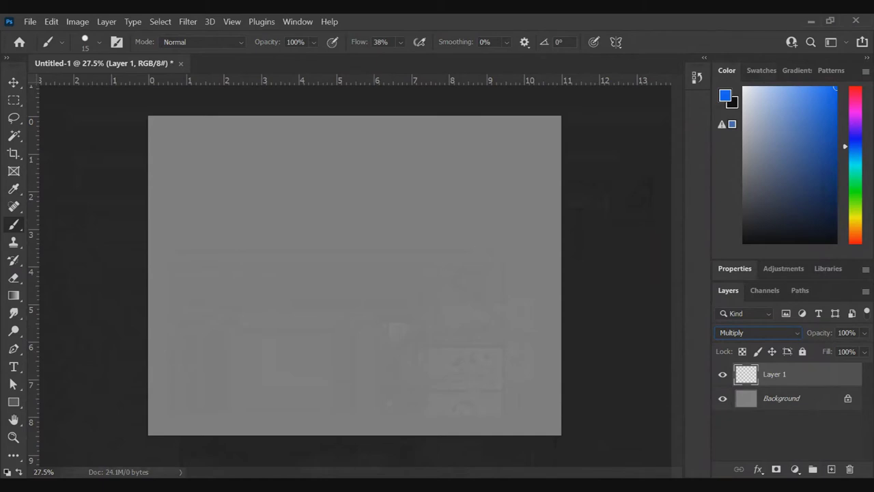
- Rough in the creature's head, ear, neck, chest and start of the back on the upper half of the canvas
{"action": "mouse_move", "coordinate": [252, 184]}
{"action": "left_mouse_down"}
{"action": "mouse_move", "coordinate": [279, 212]}
{"action": "mouse_move", "coordinate": [239, 192]}
{"action": "mouse_move", "coordinate": [225, 208]}
{"action": "mouse_move", "coordinate": [258, 176]}
{"action": "mouse_move", "coordinate": [215, 211]}
{"action": "mouse_move", "coordinate": [230, 234]}
{"action": "mouse_move", "coordinate": [277, 216]}
{"action": "left_mouse_up"}
{"action": "mouse_move", "coordinate": [272, 174]}
{"action": "left_mouse_down"}
{"action": "mouse_move", "coordinate": [287, 194]}
{"action": "mouse_move", "coordinate": [262, 168]}
{"action": "mouse_move", "coordinate": [267, 208]}
{"action": "mouse_move", "coordinate": [270, 155]}
{"action": "mouse_move", "coordinate": [267, 171]}
{"action": "mouse_move", "coordinate": [283, 179]}
{"action": "mouse_move", "coordinate": [263, 198]}
{"action": "mouse_move", "coordinate": [303, 198]}
{"action": "left_mouse_up"}
{"action": "left_click_drag", "start_coordinate": [275, 168], "coordinate": [332, 213]}
{"action": "mouse_move", "coordinate": [247, 216]}
{"action": "left_mouse_down"}
{"action": "mouse_move", "coordinate": [304, 282]}
{"action": "mouse_move", "coordinate": [276, 291]}
{"action": "mouse_move", "coordinate": [324, 251]}
{"action": "mouse_move", "coordinate": [304, 299]}
{"action": "left_mouse_up"}
{"action": "left_click_drag", "start_coordinate": [322, 250], "coordinate": [304, 304]}
{"action": "mouse_move", "coordinate": [318, 251]}
{"action": "left_mouse_down"}
{"action": "mouse_move", "coordinate": [351, 216]}
{"action": "mouse_move", "coordinate": [421, 214]}
{"action": "left_mouse_up"}
- Scale the rough head and neck sketch down and shift it toward the canvas's left side
{"action": "key", "text": "v"}
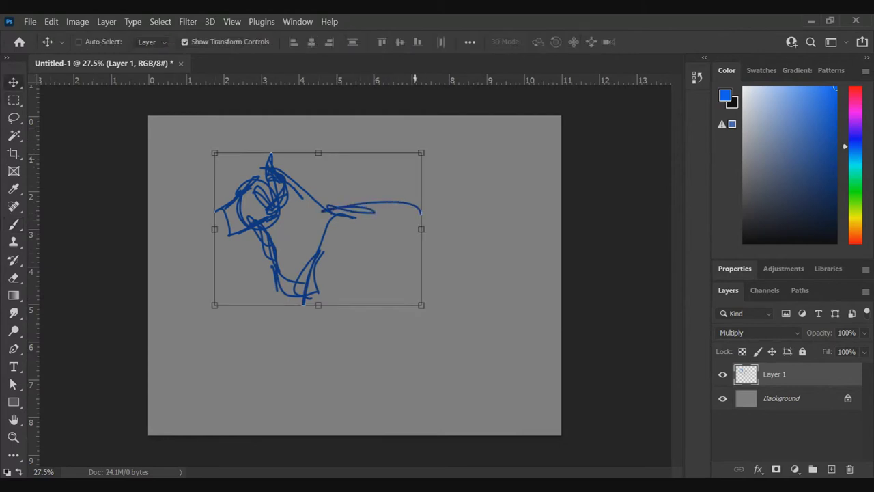
{"action": "key", "text": "ctrl+t"}
{"action": "mouse_move", "coordinate": [422, 306]}
{"action": "left_mouse_down"}
{"action": "mouse_move", "coordinate": [394, 267]}
{"action": "mouse_move", "coordinate": [365, 262]}
{"action": "left_mouse_up"}
{"action": "mouse_move", "coordinate": [308, 205]}
{"action": "left_mouse_down"}
{"action": "mouse_move", "coordinate": [299, 231]}
{"action": "mouse_move", "coordinate": [279, 231]}
{"action": "left_mouse_up"}
{"action": "key", "text": "Return"}
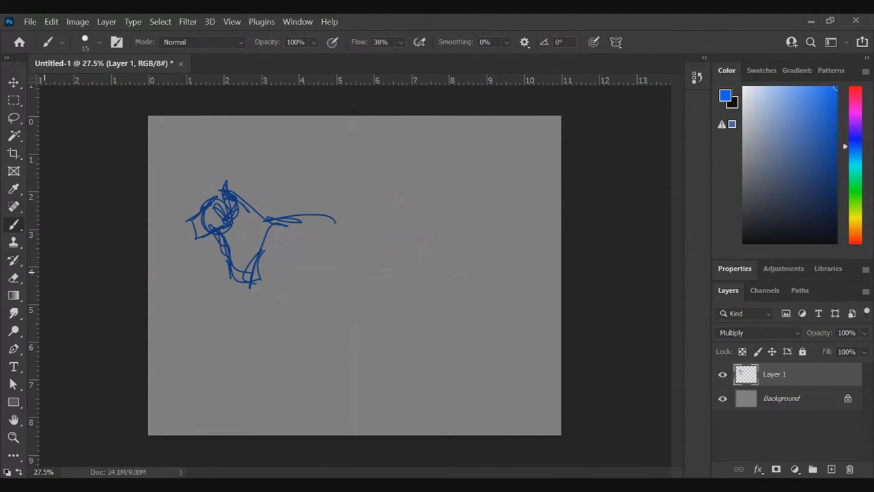
- Sketch the shoulder mass, chest and upper front leg below the neck
{"action": "mouse_move", "coordinate": [265, 217]}
{"action": "left_mouse_down"}
{"action": "mouse_move", "coordinate": [289, 232]}
{"action": "mouse_move", "coordinate": [339, 229]}
{"action": "mouse_move", "coordinate": [303, 223]}
{"action": "mouse_move", "coordinate": [386, 249]}
{"action": "left_mouse_up"}
{"action": "mouse_move", "coordinate": [256, 244]}
{"action": "left_mouse_down"}
{"action": "mouse_move", "coordinate": [299, 242]}
{"action": "mouse_move", "coordinate": [247, 289]}
{"action": "mouse_move", "coordinate": [276, 285]}
{"action": "mouse_move", "coordinate": [292, 271]}
{"action": "mouse_move", "coordinate": [251, 319]}
{"action": "left_mouse_up"}
{"action": "mouse_move", "coordinate": [228, 269]}
{"action": "left_mouse_down"}
{"action": "mouse_move", "coordinate": [265, 297]}
{"action": "mouse_move", "coordinate": [254, 295]}
{"action": "mouse_move", "coordinate": [265, 243]}
{"action": "left_mouse_up"}
{"action": "mouse_move", "coordinate": [252, 298]}
{"action": "left_mouse_down"}
{"action": "mouse_move", "coordinate": [246, 318]}
{"action": "mouse_move", "coordinate": [240, 297]}
{"action": "mouse_move", "coordinate": [243, 314]}
{"action": "left_mouse_up"}
{"action": "mouse_move", "coordinate": [214, 223]}
{"action": "left_mouse_down"}
{"action": "mouse_move", "coordinate": [194, 219]}
{"action": "mouse_move", "coordinate": [183, 239]}
{"action": "mouse_move", "coordinate": [203, 234]}
{"action": "mouse_move", "coordinate": [199, 225]}
{"action": "mouse_move", "coordinate": [226, 180]}
{"action": "mouse_move", "coordinate": [215, 198]}
{"action": "left_mouse_up"}
- Sketch the belly line, the back and an oval for the hindquarters
{"action": "mouse_move", "coordinate": [303, 279]}
{"action": "left_mouse_down"}
{"action": "mouse_move", "coordinate": [327, 285]}
{"action": "mouse_move", "coordinate": [362, 281]}
{"action": "left_mouse_up"}
{"action": "left_click_drag", "start_coordinate": [330, 252], "coordinate": [378, 303]}
{"action": "left_click_drag", "start_coordinate": [361, 234], "coordinate": [359, 284]}
{"action": "mouse_move", "coordinate": [321, 221]}
{"action": "left_mouse_down"}
{"action": "mouse_move", "coordinate": [382, 228]}
{"action": "mouse_move", "coordinate": [392, 256]}
{"action": "left_mouse_up"}
{"action": "mouse_move", "coordinate": [368, 228]}
{"action": "left_mouse_down"}
{"action": "mouse_move", "coordinate": [388, 250]}
{"action": "mouse_move", "coordinate": [394, 282]}
{"action": "left_mouse_up"}
{"action": "left_click_drag", "start_coordinate": [372, 234], "coordinate": [388, 296]}
{"action": "left_click_drag", "start_coordinate": [379, 243], "coordinate": [384, 265]}
- Sketch the near hind leg with its thigh, hock and paw below the hip oval
{"action": "left_click_drag", "start_coordinate": [344, 242], "coordinate": [351, 283]}
{"action": "left_click_drag", "start_coordinate": [346, 287], "coordinate": [376, 300]}
{"action": "left_click_drag", "start_coordinate": [374, 305], "coordinate": [356, 335]}
{"action": "left_click_drag", "start_coordinate": [384, 240], "coordinate": [396, 311]}
{"action": "left_click_drag", "start_coordinate": [382, 267], "coordinate": [384, 290]}
{"action": "mouse_move", "coordinate": [391, 292]}
{"action": "left_mouse_down"}
{"action": "mouse_move", "coordinate": [393, 309]}
{"action": "mouse_move", "coordinate": [362, 349]}
{"action": "left_mouse_up"}
{"action": "left_click_drag", "start_coordinate": [366, 307], "coordinate": [348, 334]}
{"action": "mouse_move", "coordinate": [345, 330]}
{"action": "left_mouse_down"}
{"action": "mouse_move", "coordinate": [355, 326]}
{"action": "mouse_move", "coordinate": [361, 346]}
{"action": "left_mouse_up"}
{"action": "mouse_move", "coordinate": [370, 343]}
{"action": "left_mouse_down"}
{"action": "mouse_move", "coordinate": [377, 350]}
{"action": "mouse_move", "coordinate": [346, 349]}
{"action": "left_mouse_up"}
{"action": "left_click_drag", "start_coordinate": [361, 329], "coordinate": [340, 347]}
{"action": "mouse_move", "coordinate": [389, 317]}
{"action": "left_mouse_down"}
{"action": "mouse_move", "coordinate": [376, 353]}
{"action": "mouse_move", "coordinate": [341, 344]}
{"action": "mouse_move", "coordinate": [379, 351]}
{"action": "mouse_move", "coordinate": [347, 367]}
{"action": "left_mouse_up"}
{"action": "left_click_drag", "start_coordinate": [350, 367], "coordinate": [366, 356]}
{"action": "left_click_drag", "start_coordinate": [350, 357], "coordinate": [346, 362]}
- Sketch both front legs and their paws beneath the shoulder
{"action": "left_click_drag", "start_coordinate": [243, 294], "coordinate": [232, 336]}
{"action": "mouse_move", "coordinate": [280, 296]}
{"action": "left_mouse_down"}
{"action": "mouse_move", "coordinate": [277, 305]}
{"action": "mouse_move", "coordinate": [277, 290]}
{"action": "left_mouse_up"}
{"action": "mouse_move", "coordinate": [280, 299]}
{"action": "left_mouse_down"}
{"action": "mouse_move", "coordinate": [252, 334]}
{"action": "mouse_move", "coordinate": [268, 321]}
{"action": "left_mouse_up"}
{"action": "left_click_drag", "start_coordinate": [273, 311], "coordinate": [236, 360]}
{"action": "mouse_move", "coordinate": [237, 326]}
{"action": "left_mouse_down"}
{"action": "mouse_move", "coordinate": [232, 341]}
{"action": "mouse_move", "coordinate": [204, 355]}
{"action": "left_mouse_up"}
{"action": "mouse_move", "coordinate": [206, 354]}
{"action": "left_mouse_down"}
{"action": "mouse_move", "coordinate": [219, 337]}
{"action": "mouse_move", "coordinate": [248, 346]}
{"action": "left_mouse_up"}
{"action": "left_click_drag", "start_coordinate": [262, 300], "coordinate": [248, 334]}
{"action": "left_click_drag", "start_coordinate": [270, 329], "coordinate": [260, 342]}
{"action": "mouse_move", "coordinate": [288, 296]}
{"action": "left_mouse_down"}
{"action": "mouse_move", "coordinate": [272, 326]}
{"action": "mouse_move", "coordinate": [279, 338]}
{"action": "mouse_move", "coordinate": [256, 337]}
{"action": "mouse_move", "coordinate": [278, 329]}
{"action": "left_mouse_up"}
- Draw a long tail sweeping up to the upper right, rough in the far hind leg and round off the front paw
{"action": "left_click_drag", "start_coordinate": [361, 228], "coordinate": [408, 222]}
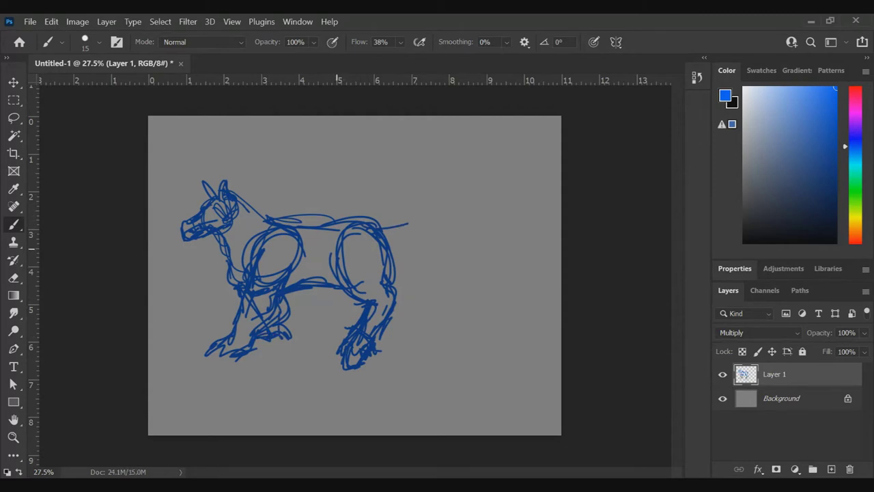
{"action": "mouse_move", "coordinate": [377, 226]}
{"action": "left_mouse_down"}
{"action": "mouse_move", "coordinate": [420, 201]}
{"action": "mouse_move", "coordinate": [427, 183]}
{"action": "mouse_move", "coordinate": [515, 135]}
{"action": "mouse_move", "coordinate": [457, 176]}
{"action": "left_mouse_up"}
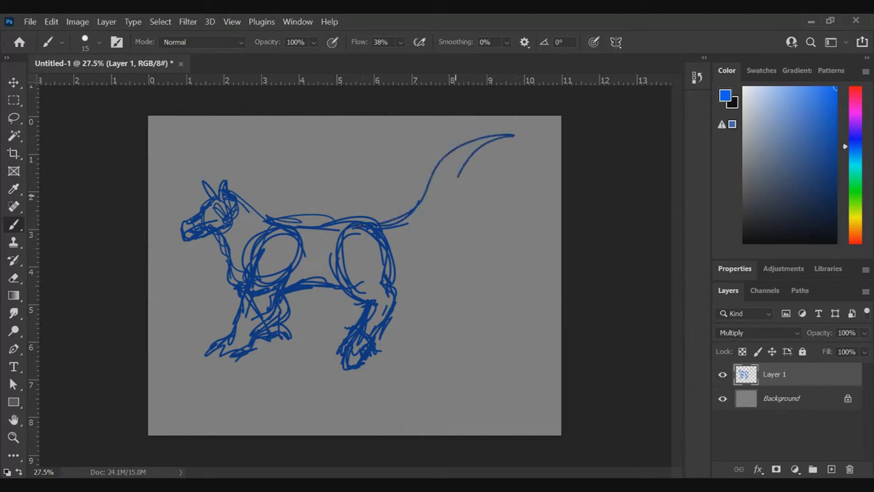
{"action": "mouse_move", "coordinate": [493, 142]}
{"action": "left_mouse_down"}
{"action": "mouse_move", "coordinate": [430, 245]}
{"action": "mouse_move", "coordinate": [384, 257]}
{"action": "mouse_move", "coordinate": [486, 139]}
{"action": "mouse_move", "coordinate": [431, 239]}
{"action": "mouse_move", "coordinate": [395, 257]}
{"action": "mouse_move", "coordinate": [398, 293]}
{"action": "mouse_move", "coordinate": [412, 318]}
{"action": "mouse_move", "coordinate": [409, 337]}
{"action": "mouse_move", "coordinate": [384, 335]}
{"action": "mouse_move", "coordinate": [380, 345]}
{"action": "left_mouse_up"}
{"action": "mouse_move", "coordinate": [403, 311]}
{"action": "left_mouse_down"}
{"action": "mouse_move", "coordinate": [391, 330]}
{"action": "mouse_move", "coordinate": [428, 323]}
{"action": "left_mouse_up"}
{"action": "mouse_move", "coordinate": [232, 341]}
{"action": "left_mouse_down"}
{"action": "mouse_move", "coordinate": [209, 361]}
{"action": "mouse_move", "coordinate": [200, 355]}
{"action": "mouse_move", "coordinate": [251, 361]}
{"action": "left_mouse_up"}
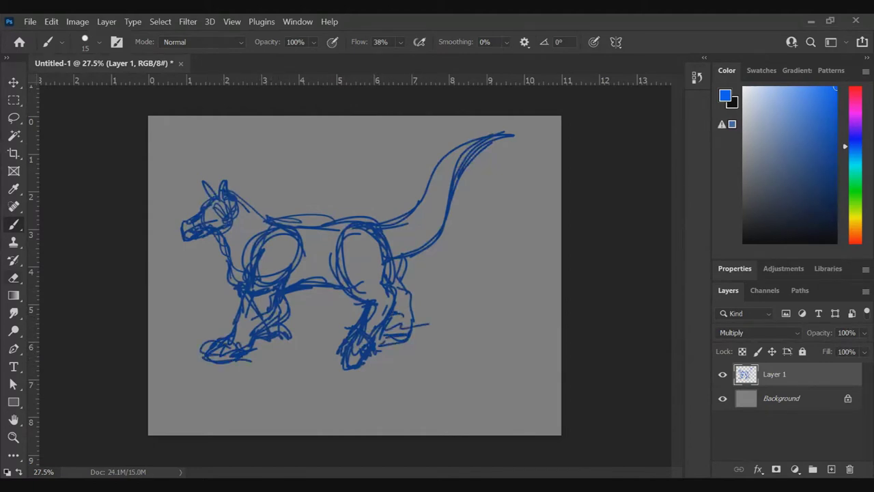
- Thicken the neck and chest, extend the muzzle and add mane strands behind the head
{"action": "left_click_drag", "start_coordinate": [392, 257], "coordinate": [434, 246]}
{"action": "mouse_move", "coordinate": [230, 194]}
{"action": "left_mouse_down"}
{"action": "mouse_move", "coordinate": [317, 175]}
{"action": "mouse_move", "coordinate": [239, 205]}
{"action": "mouse_move", "coordinate": [328, 206]}
{"action": "left_mouse_up"}
{"action": "mouse_move", "coordinate": [262, 236]}
{"action": "left_mouse_down"}
{"action": "mouse_move", "coordinate": [238, 220]}
{"action": "mouse_move", "coordinate": [179, 221]}
{"action": "mouse_move", "coordinate": [223, 225]}
{"action": "mouse_move", "coordinate": [218, 192]}
{"action": "mouse_move", "coordinate": [207, 226]}
{"action": "mouse_move", "coordinate": [216, 271]}
{"action": "left_mouse_up"}
{"action": "left_click_drag", "start_coordinate": [225, 235], "coordinate": [219, 282]}
{"action": "left_click_drag", "start_coordinate": [217, 277], "coordinate": [229, 293]}
{"action": "left_click_drag", "start_coordinate": [220, 251], "coordinate": [217, 284]}
{"action": "mouse_move", "coordinate": [219, 254]}
{"action": "left_mouse_down"}
{"action": "mouse_move", "coordinate": [238, 295]}
{"action": "mouse_move", "coordinate": [270, 277]}
{"action": "left_mouse_up"}
{"action": "left_click_drag", "start_coordinate": [240, 202], "coordinate": [256, 223]}
{"action": "mouse_move", "coordinate": [242, 208]}
{"action": "left_mouse_down"}
{"action": "mouse_move", "coordinate": [260, 232]}
{"action": "mouse_move", "coordinate": [281, 232]}
{"action": "left_mouse_up"}
{"action": "mouse_move", "coordinate": [222, 239]}
{"action": "left_mouse_down"}
{"action": "mouse_move", "coordinate": [225, 280]}
{"action": "mouse_move", "coordinate": [237, 288]}
{"action": "left_mouse_up"}
{"action": "left_click_drag", "start_coordinate": [185, 215], "coordinate": [172, 221]}
{"action": "left_click_drag", "start_coordinate": [172, 221], "coordinate": [181, 242]}
{"action": "left_click_drag", "start_coordinate": [262, 240], "coordinate": [256, 250]}
{"action": "left_click_drag", "start_coordinate": [250, 258], "coordinate": [234, 255]}
{"action": "left_click_drag", "start_coordinate": [267, 221], "coordinate": [247, 260]}
{"action": "mouse_move", "coordinate": [242, 258]}
{"action": "left_mouse_down"}
{"action": "mouse_move", "coordinate": [226, 275]}
{"action": "mouse_move", "coordinate": [226, 259]}
{"action": "left_mouse_up"}
- Reinforce the torso with repeated strokes along the belly, ribcage, back, hip and shoulder
{"action": "mouse_move", "coordinate": [226, 273]}
{"action": "left_mouse_down"}
{"action": "mouse_move", "coordinate": [232, 288]}
{"action": "mouse_move", "coordinate": [277, 290]}
{"action": "left_mouse_up"}
{"action": "left_click_drag", "start_coordinate": [339, 284], "coordinate": [314, 278]}
{"action": "mouse_move", "coordinate": [297, 231]}
{"action": "left_mouse_down"}
{"action": "mouse_move", "coordinate": [350, 224]}
{"action": "mouse_move", "coordinate": [361, 276]}
{"action": "mouse_move", "coordinate": [373, 284]}
{"action": "left_mouse_up"}
{"action": "left_click_drag", "start_coordinate": [349, 288], "coordinate": [313, 290]}
{"action": "left_click_drag", "start_coordinate": [374, 254], "coordinate": [364, 280]}
{"action": "mouse_move", "coordinate": [376, 246]}
{"action": "left_mouse_down"}
{"action": "mouse_move", "coordinate": [367, 276]}
{"action": "mouse_move", "coordinate": [285, 294]}
{"action": "left_mouse_up"}
{"action": "left_click_drag", "start_coordinate": [250, 233], "coordinate": [227, 241]}
{"action": "left_click_drag", "start_coordinate": [223, 279], "coordinate": [220, 289]}
{"action": "left_click_drag", "start_coordinate": [365, 289], "coordinate": [330, 297]}
{"action": "left_click_drag", "start_coordinate": [369, 243], "coordinate": [345, 261]}
{"action": "left_click_drag", "start_coordinate": [337, 241], "coordinate": [284, 253]}
{"action": "left_click_drag", "start_coordinate": [274, 293], "coordinate": [253, 299]}
{"action": "mouse_move", "coordinate": [316, 275]}
{"action": "left_mouse_down"}
{"action": "mouse_move", "coordinate": [287, 284]}
{"action": "mouse_move", "coordinate": [329, 282]}
{"action": "left_mouse_up"}
{"action": "left_click_drag", "start_coordinate": [361, 286], "coordinate": [375, 258]}
{"action": "left_click_drag", "start_coordinate": [347, 225], "coordinate": [329, 228]}
{"action": "left_click_drag", "start_coordinate": [252, 234], "coordinate": [245, 269]}
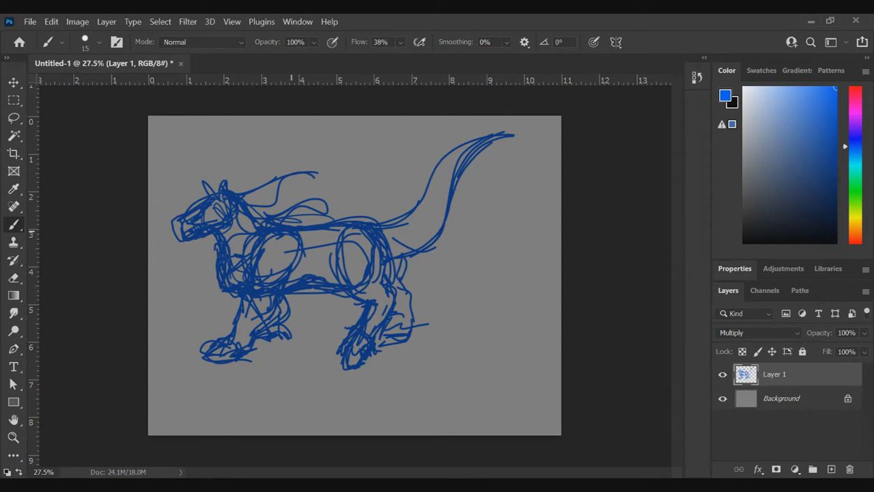
{"action": "left_click_drag", "start_coordinate": [251, 239], "coordinate": [252, 316]}
{"action": "left_click_drag", "start_coordinate": [285, 235], "coordinate": [290, 269]}
- Keep Layer 1 on Multiply and lower its opacity to 23%
{"action": "left_click", "coordinate": [758, 332]}
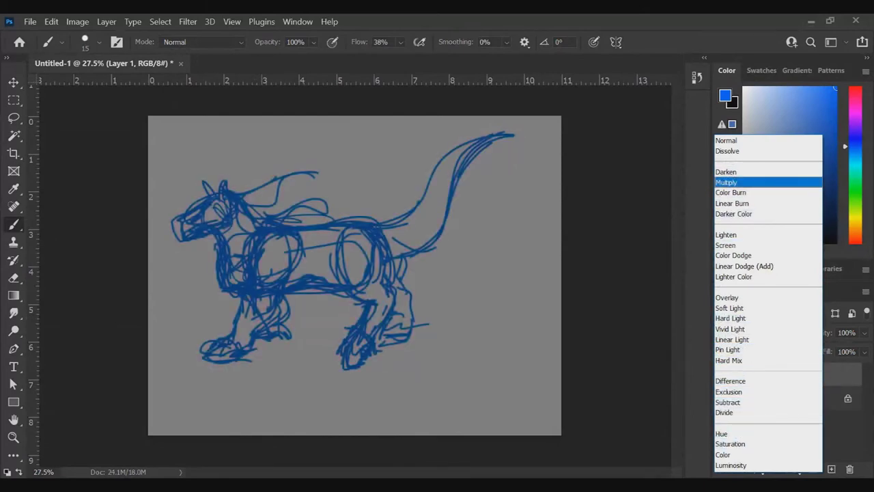
{"action": "left_click", "coordinate": [744, 182]}
{"action": "left_click", "coordinate": [864, 333]}
{"action": "left_click", "coordinate": [822, 349]}
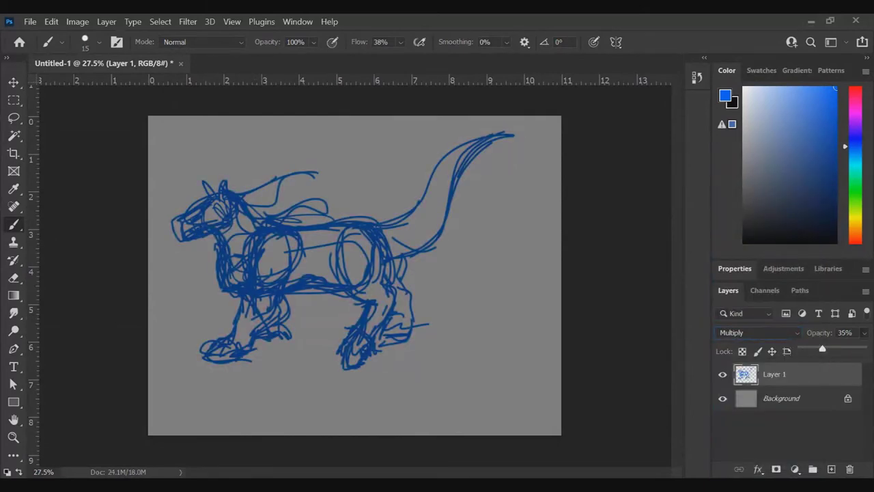
{"action": "left_click_drag", "start_coordinate": [822, 348], "coordinate": [815, 348]}
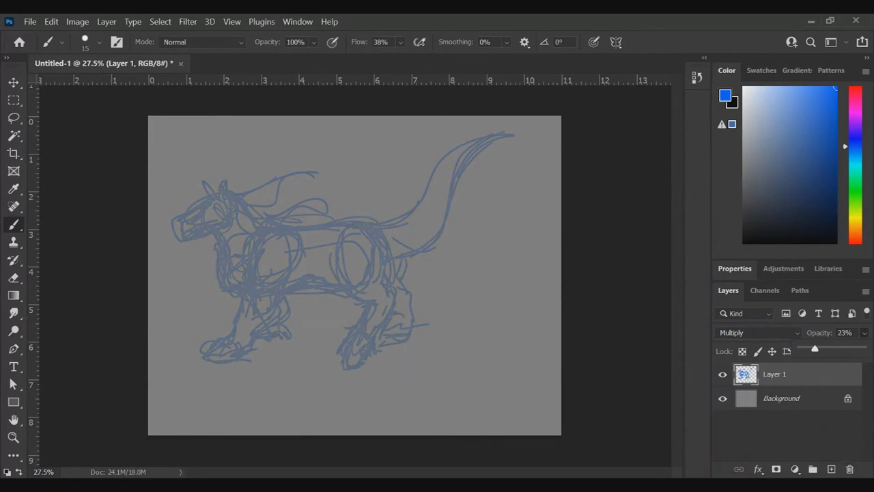
- Enlarge the faded sketch to about 118% width and 132% height so it fills the canvas
{"action": "key", "text": "v"}
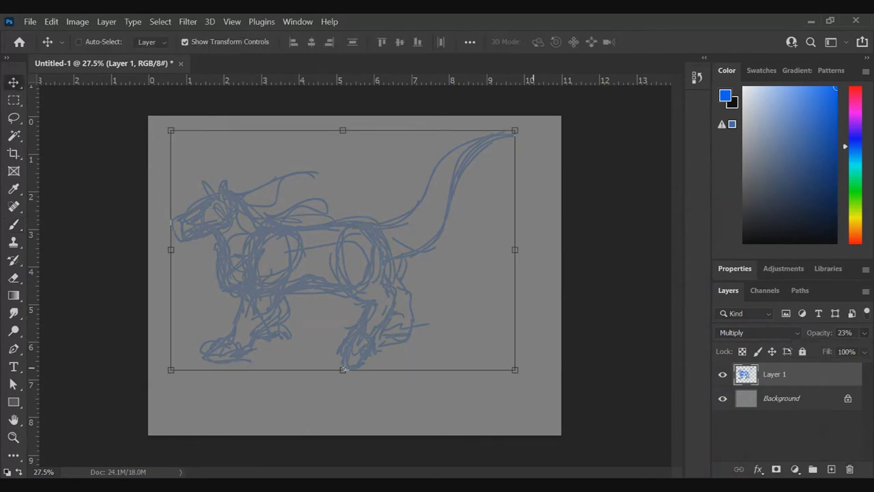
{"action": "left_click_drag", "start_coordinate": [515, 369], "coordinate": [545, 414]}
{"action": "left_click_drag", "start_coordinate": [358, 414], "coordinate": [359, 423]}
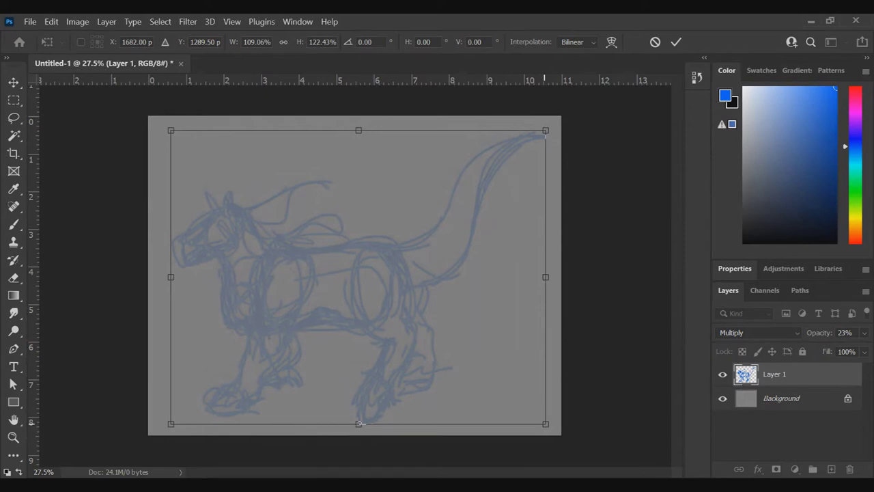
{"action": "left_click_drag", "start_coordinate": [545, 130], "coordinate": [560, 126]}
{"action": "mouse_move", "coordinate": [171, 127]}
{"action": "left_mouse_down"}
{"action": "mouse_move", "coordinate": [149, 102]}
{"action": "mouse_move", "coordinate": [154, 107]}
{"action": "left_mouse_up"}
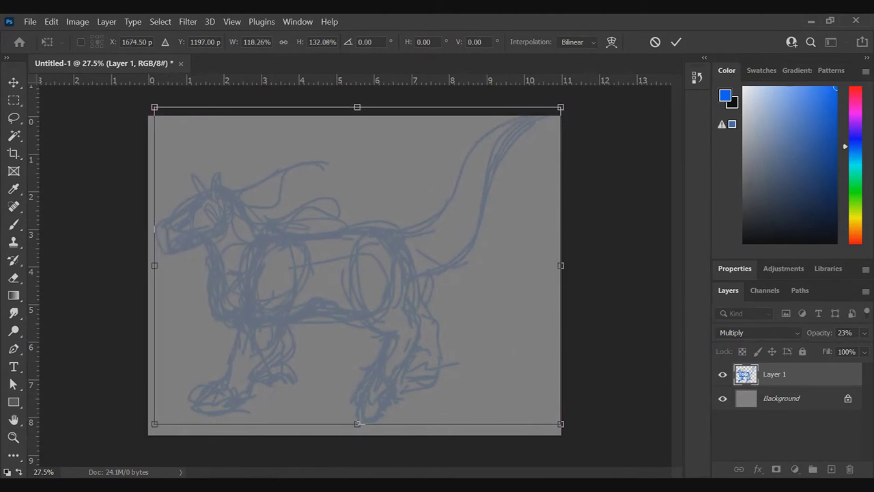
{"action": "key", "text": "Return"}
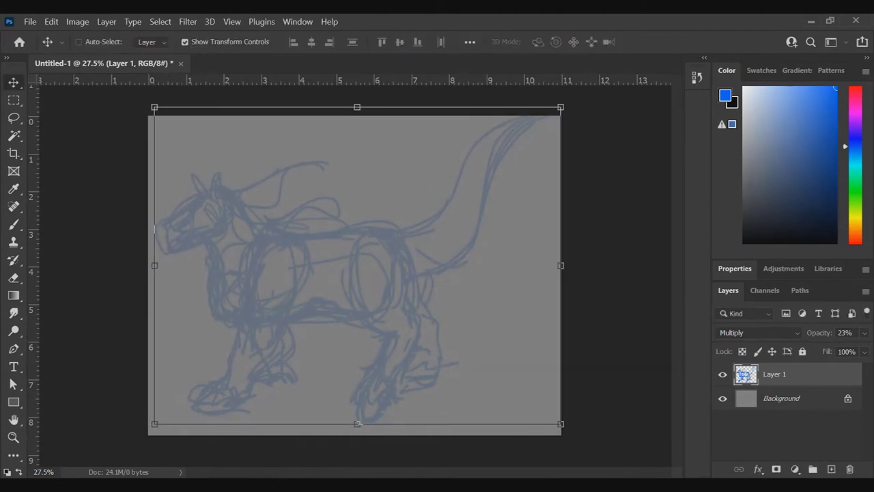
- Add a new layer above the sketch and set its blending mode to Multiply
{"action": "left_click", "coordinate": [830, 469]}
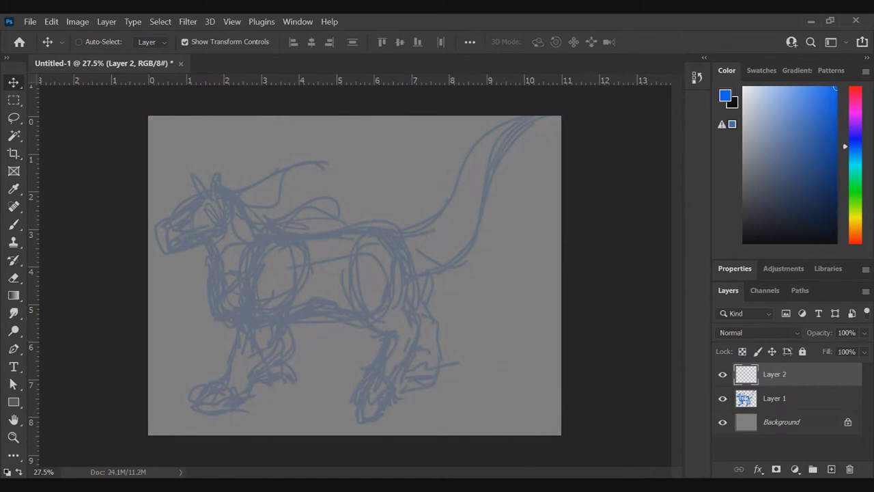
{"action": "left_click", "coordinate": [760, 333]}
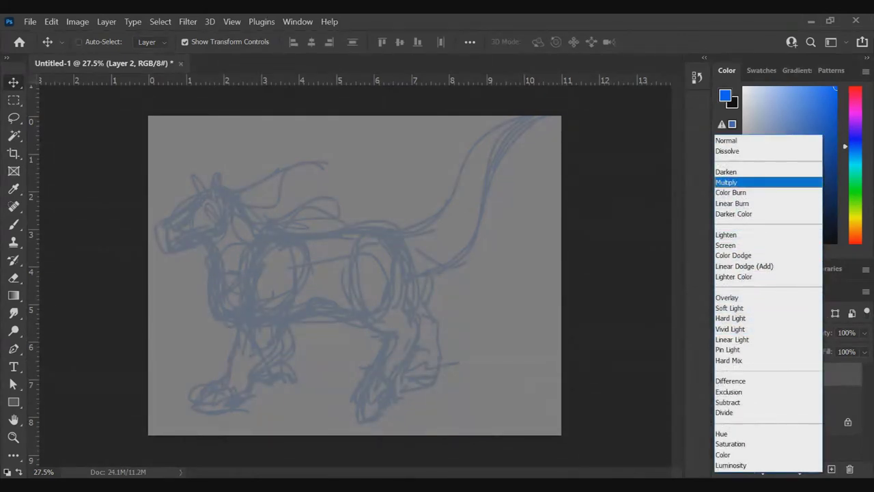
{"action": "left_click", "coordinate": [752, 182]}
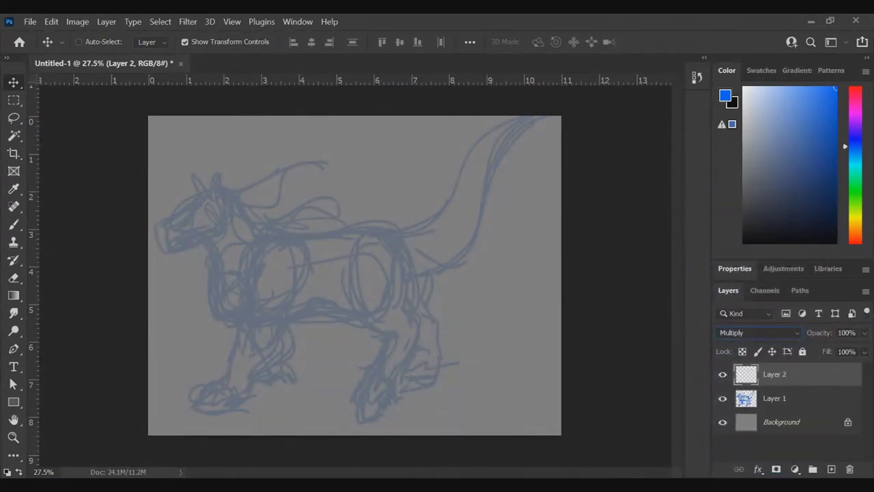
- Switch to the Kyle's Drawing Box brush from the Dry Media Brushes at a size of 17 px
{"action": "key", "text": "b"}
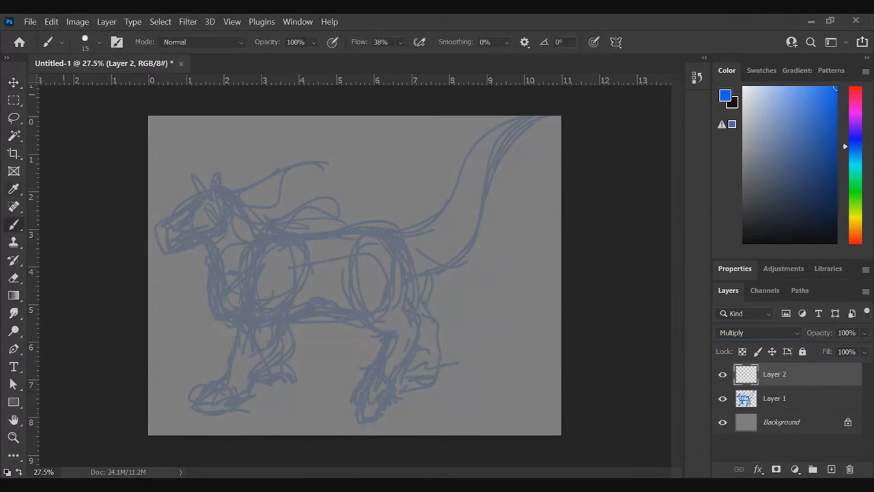
{"action": "left_click", "coordinate": [99, 42]}
{"action": "left_click", "coordinate": [142, 301]}
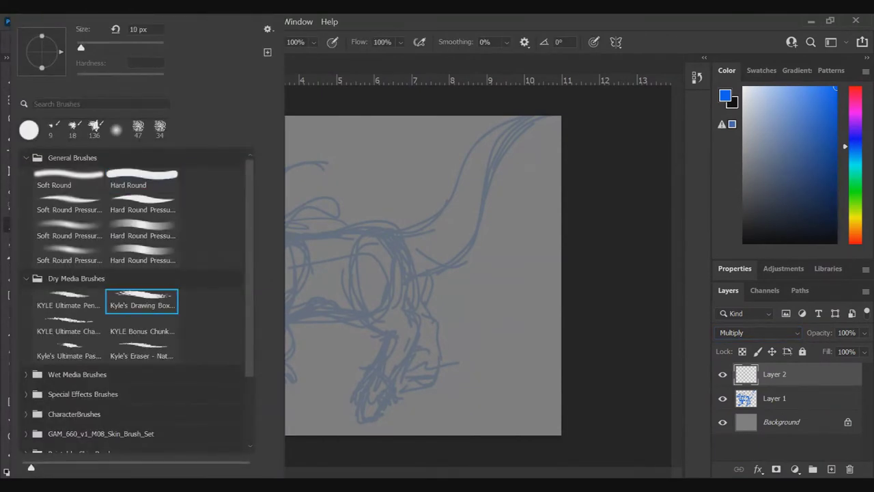
{"action": "left_click_drag", "start_coordinate": [81, 47], "coordinate": [81, 48]}
{"action": "left_click_drag", "start_coordinate": [81, 47], "coordinate": [83, 48]}
- Trace cleaner lines for the rump, thigh and near hind leg over the faded sketch
{"action": "mouse_move", "coordinate": [354, 234]}
{"action": "left_mouse_down"}
{"action": "mouse_move", "coordinate": [393, 225]}
{"action": "mouse_move", "coordinate": [413, 238]}
{"action": "mouse_move", "coordinate": [339, 234]}
{"action": "left_mouse_up"}
{"action": "mouse_move", "coordinate": [414, 261]}
{"action": "left_mouse_down"}
{"action": "mouse_move", "coordinate": [415, 285]}
{"action": "mouse_move", "coordinate": [397, 305]}
{"action": "left_mouse_up"}
{"action": "mouse_move", "coordinate": [352, 244]}
{"action": "left_mouse_down"}
{"action": "mouse_move", "coordinate": [338, 317]}
{"action": "mouse_move", "coordinate": [413, 336]}
{"action": "left_mouse_up"}
{"action": "mouse_move", "coordinate": [400, 304]}
{"action": "left_mouse_down"}
{"action": "mouse_move", "coordinate": [429, 321]}
{"action": "mouse_move", "coordinate": [430, 336]}
{"action": "mouse_move", "coordinate": [422, 353]}
{"action": "mouse_move", "coordinate": [391, 349]}
{"action": "mouse_move", "coordinate": [369, 371]}
{"action": "mouse_move", "coordinate": [377, 396]}
{"action": "left_mouse_up"}
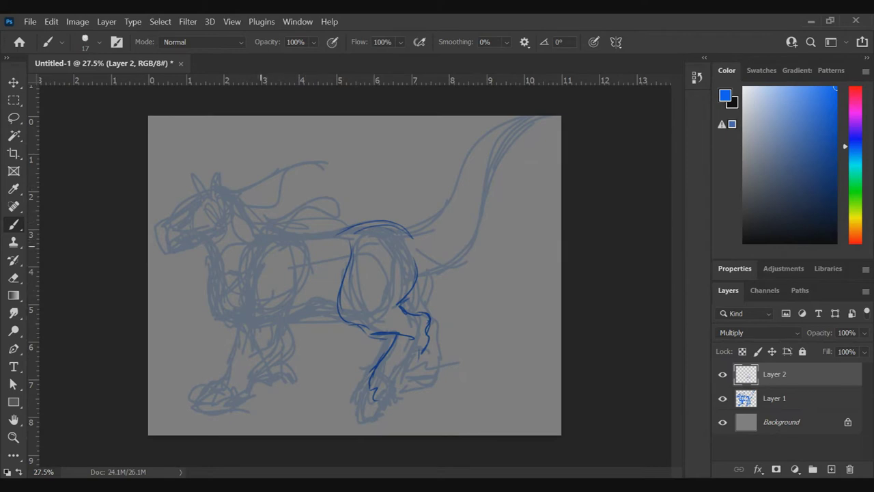
- Draw the near shoulder and front leg down to a paw with separate toes
{"action": "mouse_move", "coordinate": [291, 239]}
{"action": "left_mouse_down"}
{"action": "mouse_move", "coordinate": [250, 244]}
{"action": "mouse_move", "coordinate": [236, 296]}
{"action": "left_mouse_up"}
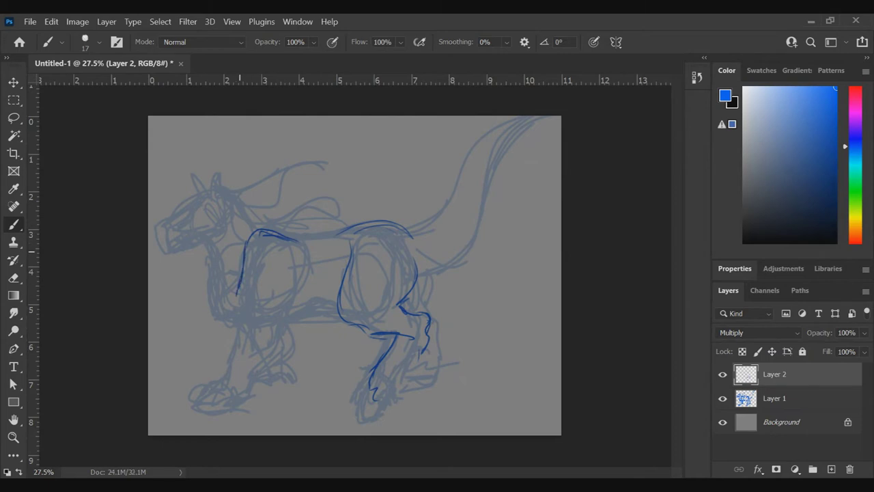
{"action": "left_click_drag", "start_coordinate": [304, 281], "coordinate": [278, 310]}
{"action": "left_click_drag", "start_coordinate": [239, 289], "coordinate": [226, 327]}
{"action": "left_click_drag", "start_coordinate": [289, 293], "coordinate": [237, 373]}
{"action": "left_click_drag", "start_coordinate": [242, 318], "coordinate": [210, 365]}
{"action": "left_click_drag", "start_coordinate": [224, 335], "coordinate": [179, 389]}
{"action": "mouse_move", "coordinate": [237, 374]}
{"action": "left_mouse_down"}
{"action": "mouse_move", "coordinate": [205, 397]}
{"action": "mouse_move", "coordinate": [177, 388]}
{"action": "mouse_move", "coordinate": [193, 391]}
{"action": "mouse_move", "coordinate": [179, 373]}
{"action": "mouse_move", "coordinate": [205, 363]}
{"action": "left_mouse_up"}
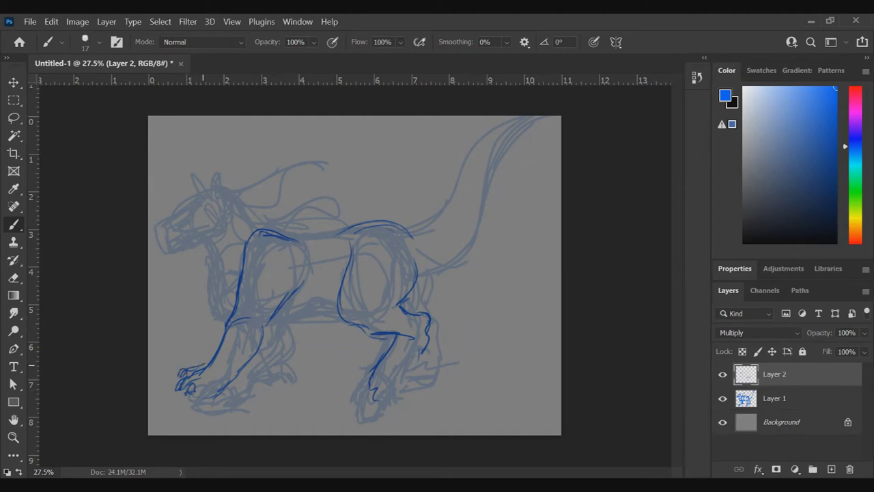
{"action": "left_click_drag", "start_coordinate": [194, 393], "coordinate": [212, 393]}
- Darken the top of the shoulder and draw the belly line and the front of the chest and neck
{"action": "left_click_drag", "start_coordinate": [284, 232], "coordinate": [296, 250]}
{"action": "left_click_drag", "start_coordinate": [262, 331], "coordinate": [340, 316]}
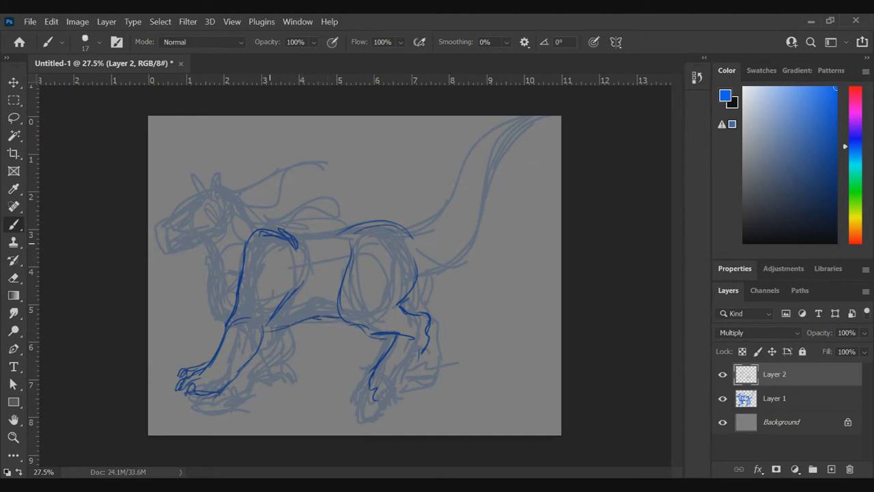
{"action": "left_click_drag", "start_coordinate": [221, 310], "coordinate": [228, 317]}
{"action": "mouse_move", "coordinate": [211, 278]}
{"action": "left_mouse_down"}
{"action": "mouse_move", "coordinate": [210, 270]}
{"action": "mouse_move", "coordinate": [212, 302]}
{"action": "mouse_move", "coordinate": [226, 307]}
{"action": "mouse_move", "coordinate": [227, 271]}
{"action": "mouse_move", "coordinate": [226, 308]}
{"action": "mouse_move", "coordinate": [216, 270]}
{"action": "mouse_move", "coordinate": [214, 299]}
{"action": "mouse_move", "coordinate": [214, 245]}
{"action": "left_mouse_up"}
{"action": "mouse_move", "coordinate": [259, 251]}
{"action": "left_mouse_down"}
{"action": "mouse_move", "coordinate": [250, 281]}
{"action": "mouse_move", "coordinate": [222, 301]}
{"action": "mouse_move", "coordinate": [218, 287]}
{"action": "left_mouse_up"}
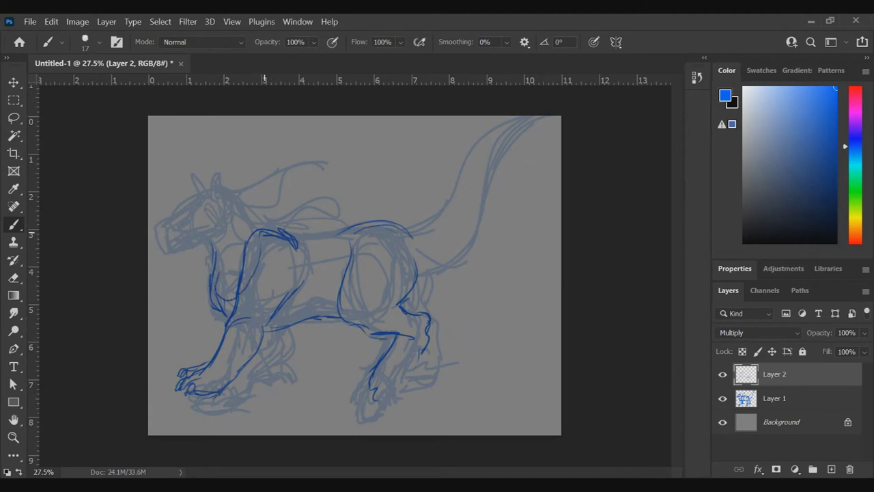
- Add the shoulder blade, elbow and forearm muscle shapes inside the near front leg
{"action": "mouse_move", "coordinate": [261, 235]}
{"action": "left_mouse_down"}
{"action": "mouse_move", "coordinate": [241, 281]}
{"action": "mouse_move", "coordinate": [258, 293]}
{"action": "left_mouse_up"}
{"action": "mouse_move", "coordinate": [258, 291]}
{"action": "left_mouse_down"}
{"action": "mouse_move", "coordinate": [299, 246]}
{"action": "mouse_move", "coordinate": [282, 233]}
{"action": "left_mouse_up"}
{"action": "left_click_drag", "start_coordinate": [264, 295], "coordinate": [214, 369]}
{"action": "left_click_drag", "start_coordinate": [253, 333], "coordinate": [255, 321]}
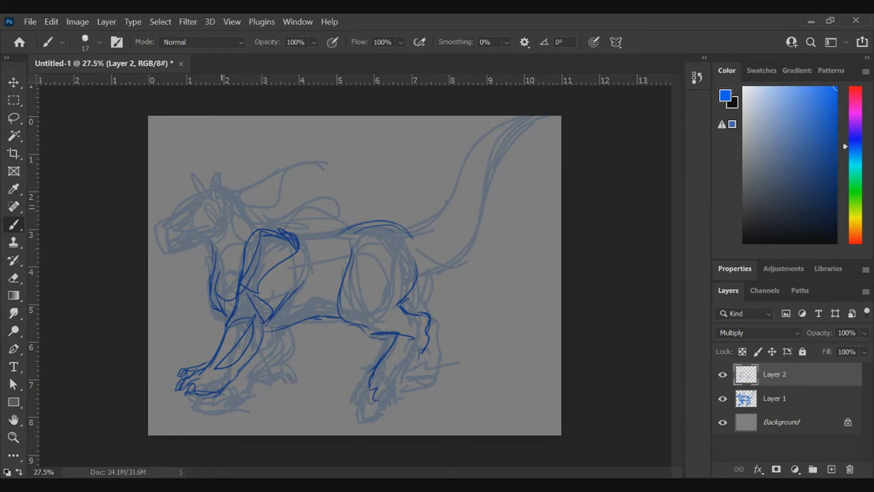
- Draw the refined head with its long muzzle, nose, jaw, cheek, ear and top of the skull
{"action": "mouse_move", "coordinate": [191, 240]}
{"action": "left_mouse_down"}
{"action": "mouse_move", "coordinate": [225, 230]}
{"action": "mouse_move", "coordinate": [176, 249]}
{"action": "left_mouse_up"}
{"action": "mouse_move", "coordinate": [158, 234]}
{"action": "left_mouse_down"}
{"action": "mouse_move", "coordinate": [157, 218]}
{"action": "mouse_move", "coordinate": [182, 202]}
{"action": "mouse_move", "coordinate": [179, 210]}
{"action": "mouse_move", "coordinate": [196, 222]}
{"action": "mouse_move", "coordinate": [178, 236]}
{"action": "left_mouse_up"}
{"action": "mouse_move", "coordinate": [176, 230]}
{"action": "left_mouse_down"}
{"action": "mouse_move", "coordinate": [209, 215]}
{"action": "mouse_move", "coordinate": [174, 207]}
{"action": "left_mouse_up"}
{"action": "mouse_move", "coordinate": [181, 204]}
{"action": "left_mouse_down"}
{"action": "mouse_move", "coordinate": [245, 167]}
{"action": "mouse_move", "coordinate": [225, 183]}
{"action": "mouse_move", "coordinate": [228, 197]}
{"action": "left_mouse_up"}
{"action": "mouse_move", "coordinate": [225, 180]}
{"action": "left_mouse_down"}
{"action": "mouse_move", "coordinate": [242, 194]}
{"action": "mouse_move", "coordinate": [227, 222]}
{"action": "mouse_move", "coordinate": [254, 199]}
{"action": "mouse_move", "coordinate": [243, 218]}
{"action": "left_mouse_up"}
{"action": "left_click_drag", "start_coordinate": [163, 243], "coordinate": [231, 233]}
{"action": "mouse_move", "coordinate": [236, 198]}
{"action": "left_mouse_down"}
{"action": "mouse_move", "coordinate": [209, 233]}
{"action": "mouse_move", "coordinate": [180, 237]}
{"action": "left_mouse_up"}
{"action": "left_click_drag", "start_coordinate": [241, 174], "coordinate": [239, 196]}
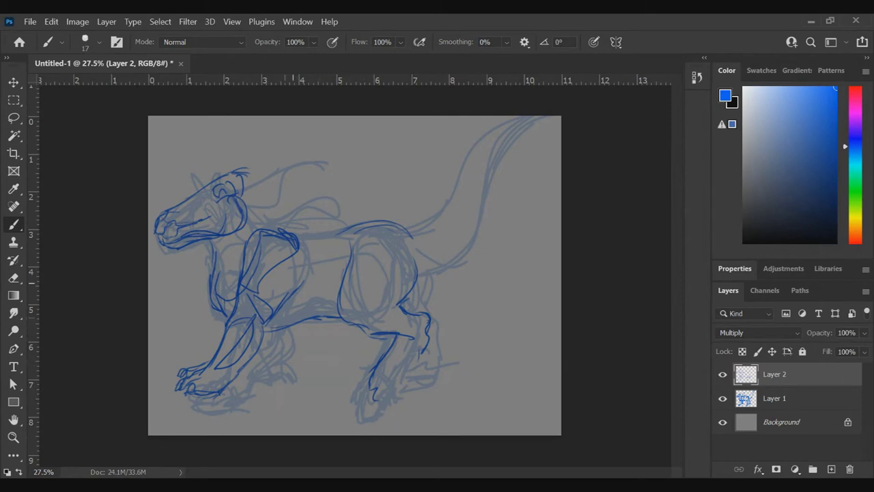
{"action": "mouse_move", "coordinate": [239, 177]}
{"action": "left_mouse_down"}
{"action": "mouse_move", "coordinate": [245, 189]}
{"action": "mouse_move", "coordinate": [256, 185]}
{"action": "mouse_move", "coordinate": [241, 199]}
{"action": "mouse_move", "coordinate": [243, 176]}
{"action": "mouse_move", "coordinate": [213, 171]}
{"action": "left_mouse_up"}
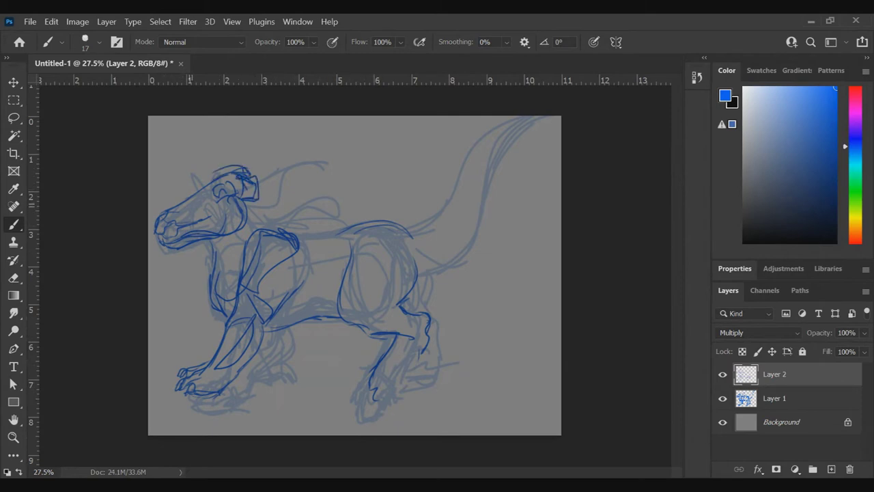
- Add the eye and facial line, the curved back of the neck and another chest contour
{"action": "mouse_move", "coordinate": [176, 217]}
{"action": "left_mouse_down"}
{"action": "mouse_move", "coordinate": [219, 208]}
{"action": "mouse_move", "coordinate": [215, 218]}
{"action": "left_mouse_up"}
{"action": "left_click_drag", "start_coordinate": [181, 222], "coordinate": [203, 214]}
{"action": "left_click_drag", "start_coordinate": [260, 192], "coordinate": [264, 224]}
{"action": "left_click_drag", "start_coordinate": [250, 172], "coordinate": [270, 229]}
{"action": "mouse_move", "coordinate": [212, 260]}
{"action": "left_mouse_down"}
{"action": "mouse_move", "coordinate": [216, 237]}
{"action": "mouse_move", "coordinate": [205, 304]}
{"action": "left_mouse_up"}
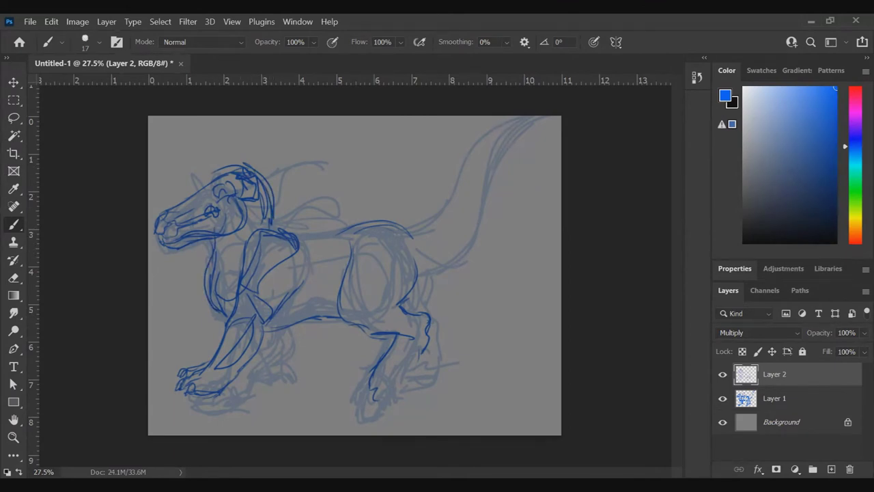
- Select the refined body and legs without the head, scale them to 89.09% wide and 82.32% high, and move them toward the canvas's lower right
{"action": "key", "text": "l"}
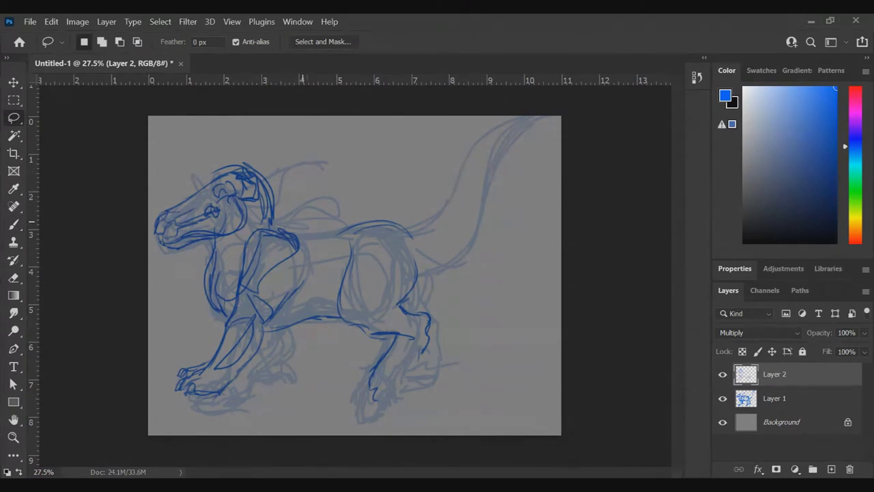
{"action": "mouse_move", "coordinate": [288, 214]}
{"action": "left_mouse_down"}
{"action": "mouse_move", "coordinate": [239, 235]}
{"action": "mouse_move", "coordinate": [223, 268]}
{"action": "mouse_move", "coordinate": [214, 259]}
{"action": "mouse_move", "coordinate": [157, 399]}
{"action": "mouse_move", "coordinate": [360, 427]}
{"action": "mouse_move", "coordinate": [478, 393]}
{"action": "mouse_move", "coordinate": [443, 165]}
{"action": "mouse_move", "coordinate": [300, 195]}
{"action": "mouse_move", "coordinate": [284, 216]}
{"action": "left_mouse_up"}
{"action": "key", "text": "v"}
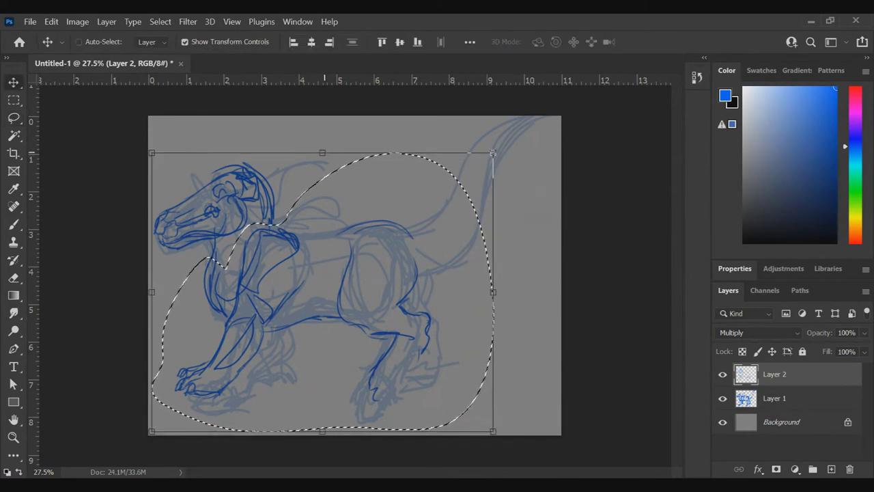
{"action": "left_click_drag", "start_coordinate": [322, 152], "coordinate": [321, 185]}
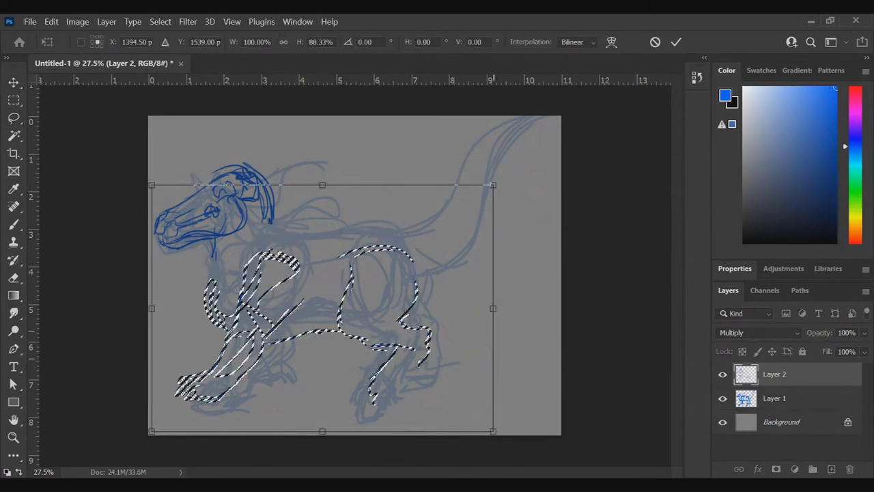
{"action": "left_click_drag", "start_coordinate": [492, 184], "coordinate": [455, 202]}
{"action": "mouse_move", "coordinate": [319, 256]}
{"action": "left_mouse_down"}
{"action": "mouse_move", "coordinate": [359, 256]}
{"action": "mouse_move", "coordinate": [410, 272]}
{"action": "mouse_move", "coordinate": [403, 274]}
{"action": "left_mouse_up"}
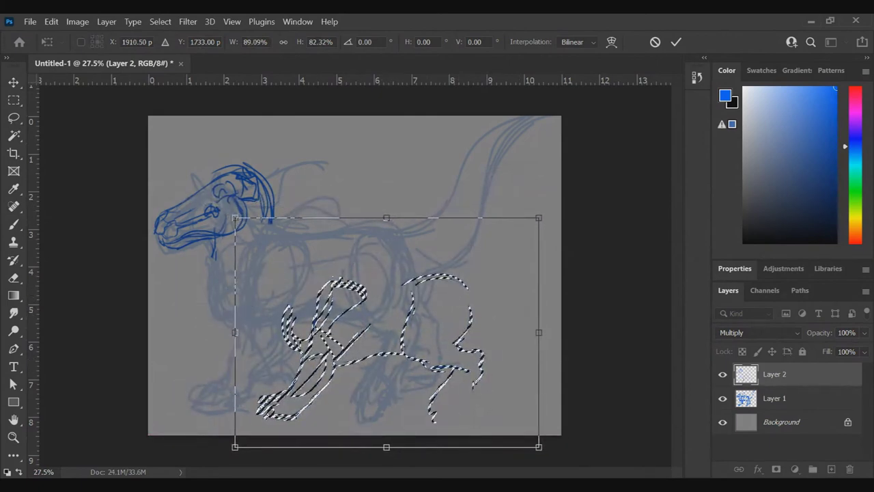
{"action": "key", "text": "Return"}
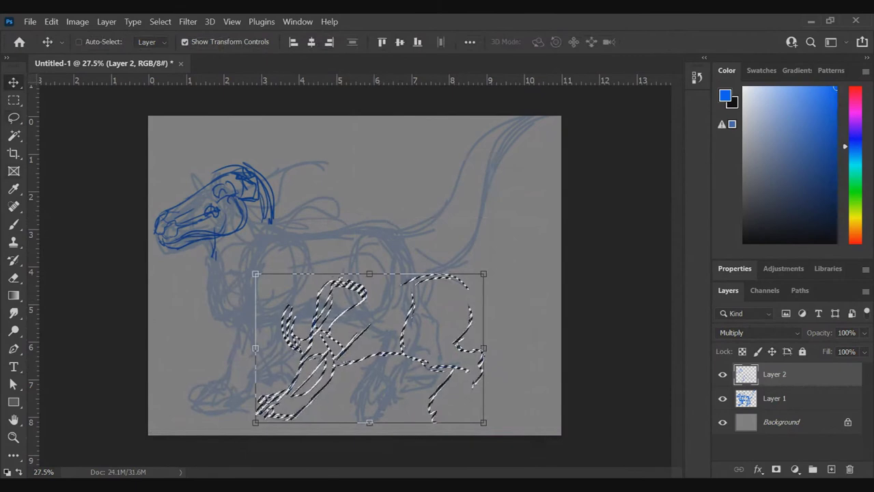
{"action": "key", "text": "l"}
{"action": "key", "text": "ctrl+d"}
- Draw the front of the neck and chest, the nape, and the back line running over the rump
{"action": "key", "text": "b"}
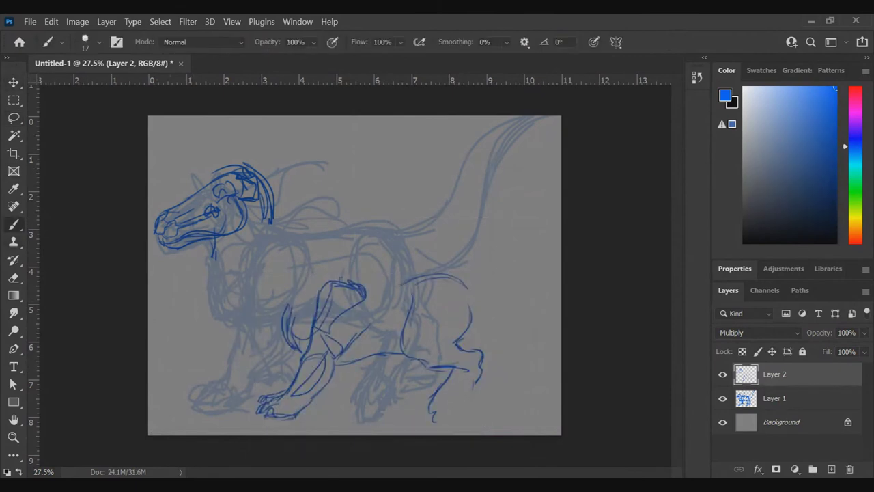
{"action": "mouse_move", "coordinate": [295, 281]}
{"action": "left_mouse_down"}
{"action": "mouse_move", "coordinate": [290, 347]}
{"action": "mouse_move", "coordinate": [283, 334]}
{"action": "left_mouse_up"}
{"action": "left_click_drag", "start_coordinate": [287, 256], "coordinate": [291, 284]}
{"action": "mouse_move", "coordinate": [333, 221]}
{"action": "left_mouse_down"}
{"action": "mouse_move", "coordinate": [353, 260]}
{"action": "mouse_move", "coordinate": [351, 252]}
{"action": "mouse_move", "coordinate": [401, 279]}
{"action": "left_mouse_up"}
{"action": "mouse_move", "coordinate": [357, 262]}
{"action": "left_mouse_down"}
{"action": "mouse_move", "coordinate": [426, 285]}
{"action": "mouse_move", "coordinate": [482, 284]}
{"action": "left_mouse_up"}
{"action": "left_click_drag", "start_coordinate": [454, 281], "coordinate": [483, 317]}
- Draw the near hind foot and add the far hind leg and far front leg with their feet
{"action": "left_click_drag", "start_coordinate": [451, 372], "coordinate": [424, 404]}
{"action": "left_click_drag", "start_coordinate": [430, 407], "coordinate": [442, 403]}
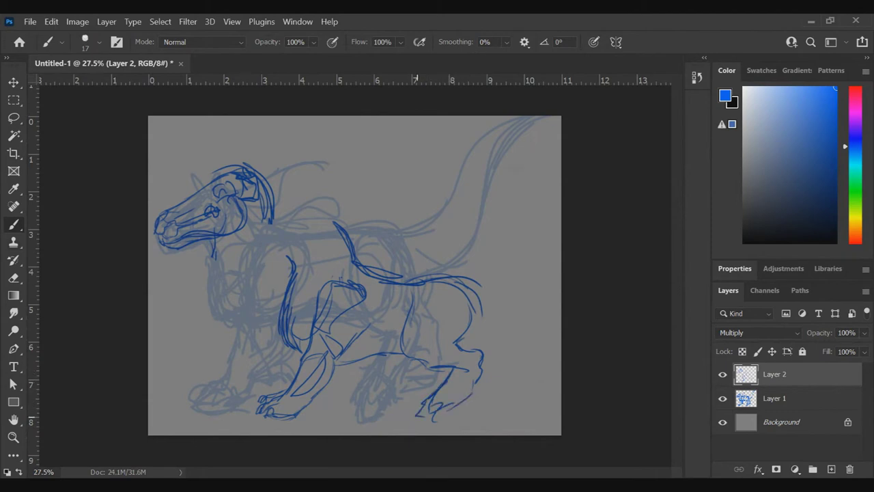
{"action": "left_click_drag", "start_coordinate": [460, 410], "coordinate": [470, 382]}
{"action": "mouse_move", "coordinate": [415, 358]}
{"action": "left_mouse_down"}
{"action": "mouse_move", "coordinate": [387, 393]}
{"action": "mouse_move", "coordinate": [417, 394]}
{"action": "left_mouse_up"}
{"action": "left_click_drag", "start_coordinate": [293, 349], "coordinate": [294, 373]}
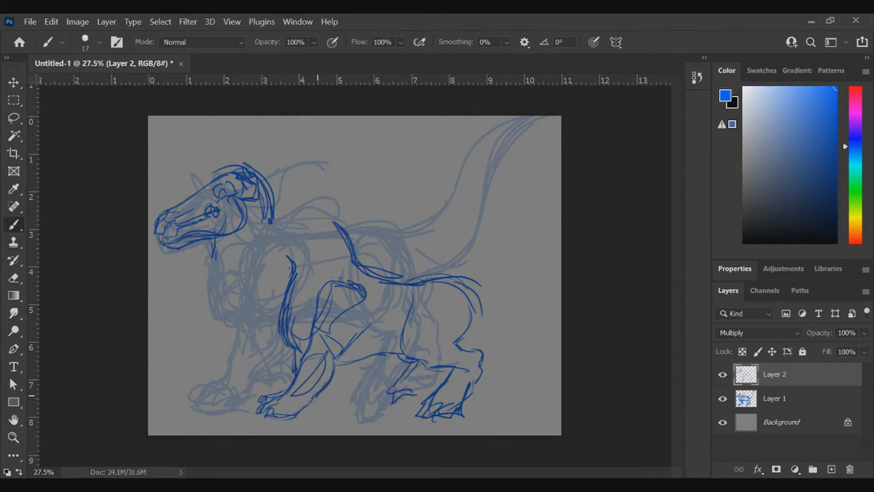
{"action": "left_click_drag", "start_coordinate": [331, 400], "coordinate": [298, 403]}
{"action": "left_click_drag", "start_coordinate": [404, 393], "coordinate": [421, 395]}
{"action": "left_click_drag", "start_coordinate": [446, 355], "coordinate": [417, 389]}
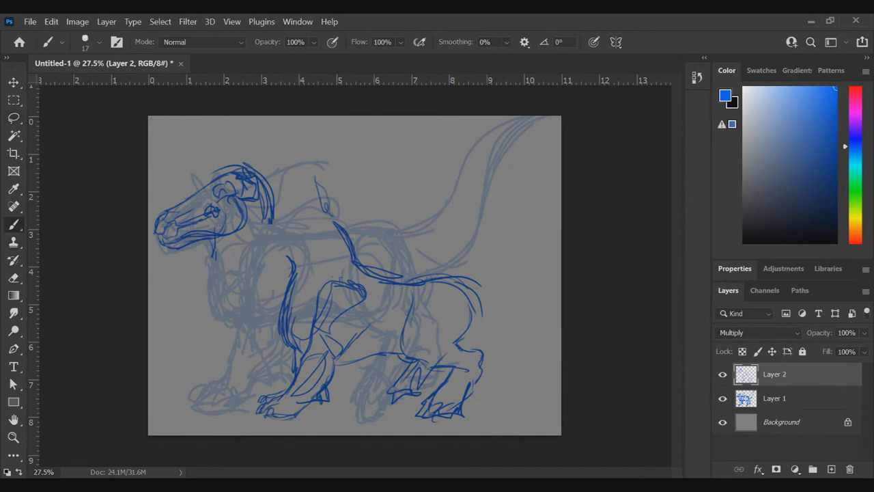
- Select the refined head and move it down and right onto the repositioned neck
{"action": "key", "text": "l"}
{"action": "mouse_move", "coordinate": [193, 152]}
{"action": "left_mouse_down"}
{"action": "mouse_move", "coordinate": [149, 190]}
{"action": "mouse_move", "coordinate": [172, 301]}
{"action": "mouse_move", "coordinate": [205, 140]}
{"action": "mouse_move", "coordinate": [192, 151]}
{"action": "left_mouse_up"}
{"action": "key", "text": "v"}
{"action": "left_click_drag", "start_coordinate": [239, 211], "coordinate": [294, 230]}
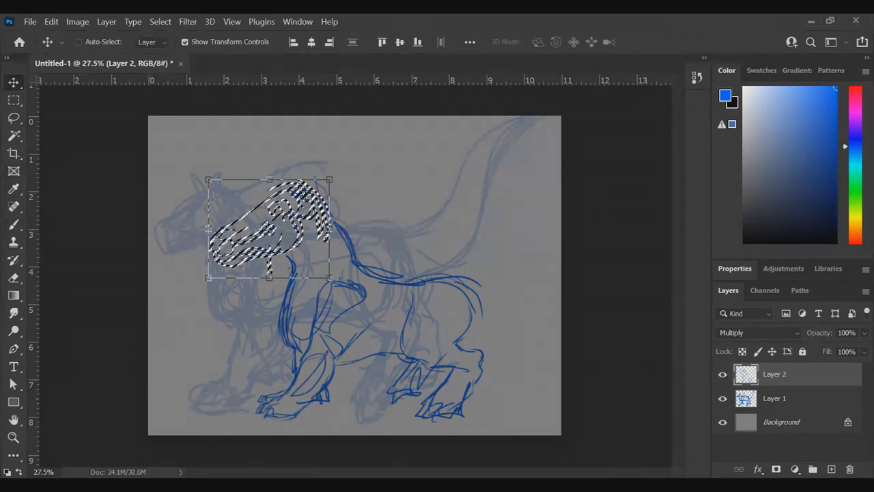
{"action": "key", "text": "l"}
{"action": "key", "text": "ctrl+d"}
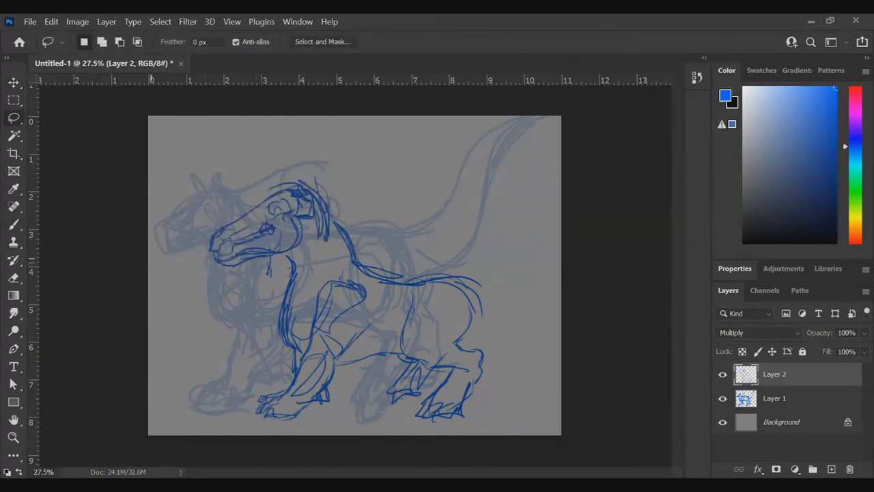
{"action": "key", "text": "b"}
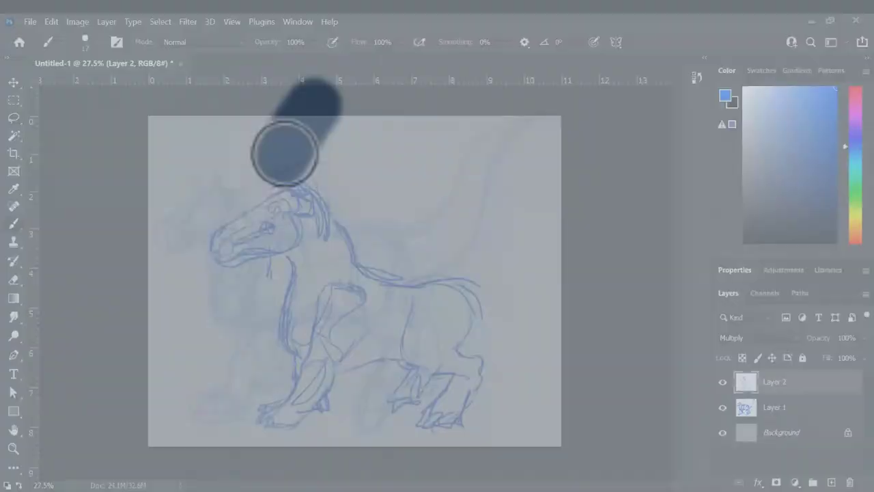
- Reselect the head, scale it to 76.14% wide and 81.83% high, and fit it back against the neck
{"action": "key", "text": "l"}
{"action": "mouse_move", "coordinate": [208, 195]}
{"action": "left_mouse_down"}
{"action": "mouse_move", "coordinate": [208, 297]}
{"action": "mouse_move", "coordinate": [283, 266]}
{"action": "left_mouse_up"}
{"action": "mouse_move", "coordinate": [330, 246]}
{"action": "left_mouse_down"}
{"action": "mouse_move", "coordinate": [332, 222]}
{"action": "mouse_move", "coordinate": [272, 148]}
{"action": "mouse_move", "coordinate": [207, 196]}
{"action": "left_mouse_up"}
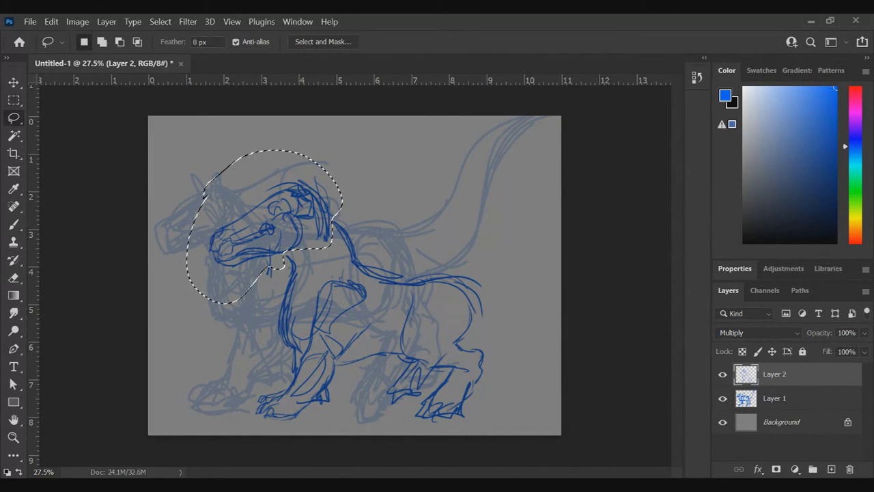
{"action": "key", "text": "v"}
{"action": "left_click_drag", "start_coordinate": [341, 301], "coordinate": [304, 274]}
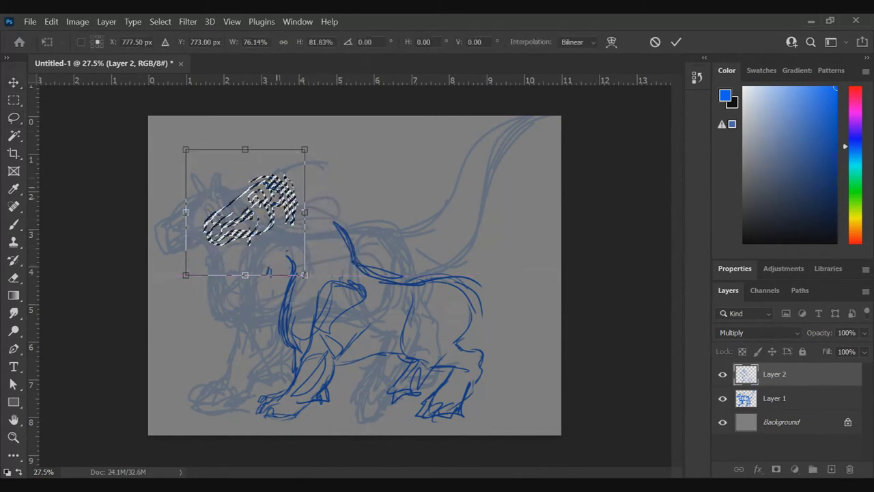
{"action": "left_click_drag", "start_coordinate": [281, 156], "coordinate": [311, 177]}
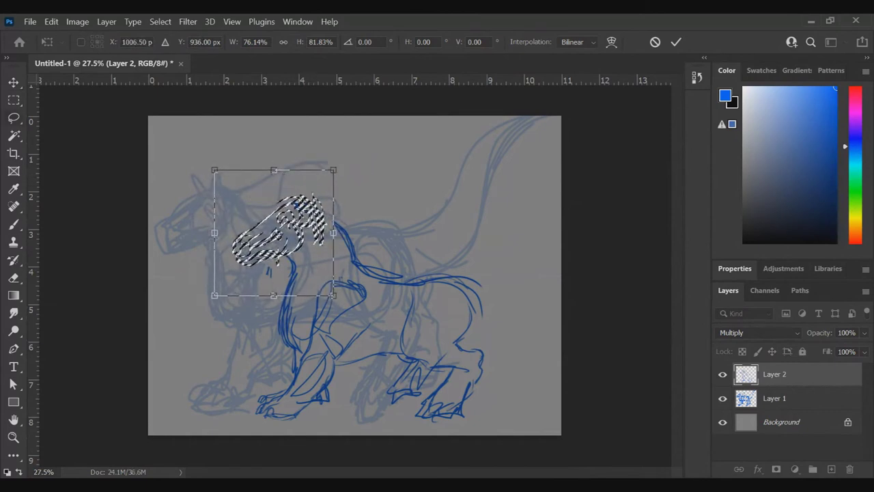
{"action": "key", "text": "Return"}
{"action": "key", "text": "ctrl+d"}
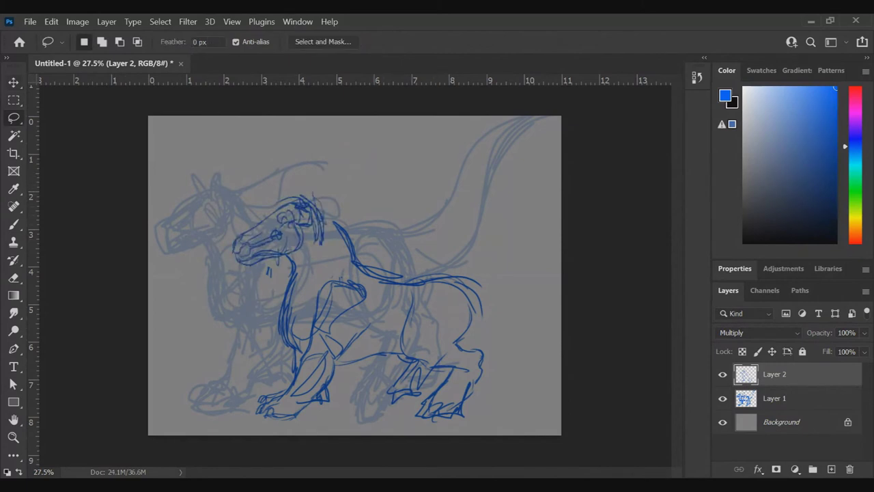
- Enlarge the whole refined sketch to 136.40% wide and 116.29% high
{"action": "key", "text": "v"}
{"action": "left_click_drag", "start_coordinate": [358, 192], "coordinate": [358, 153]}
{"action": "left_click_drag", "start_coordinate": [484, 288], "coordinate": [526, 288]}
{"action": "left_click_drag", "start_coordinate": [232, 288], "coordinate": [183, 288]}
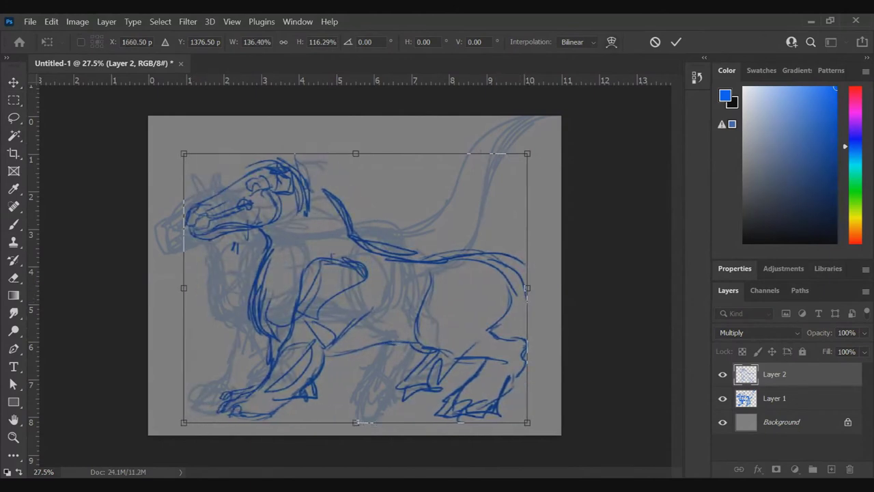
- Warp the refined sketch to pull in the rump and front paws, raise the head and lower the back
{"action": "left_click", "coordinate": [611, 42]}
{"action": "left_click_drag", "start_coordinate": [494, 266], "coordinate": [475, 249]}
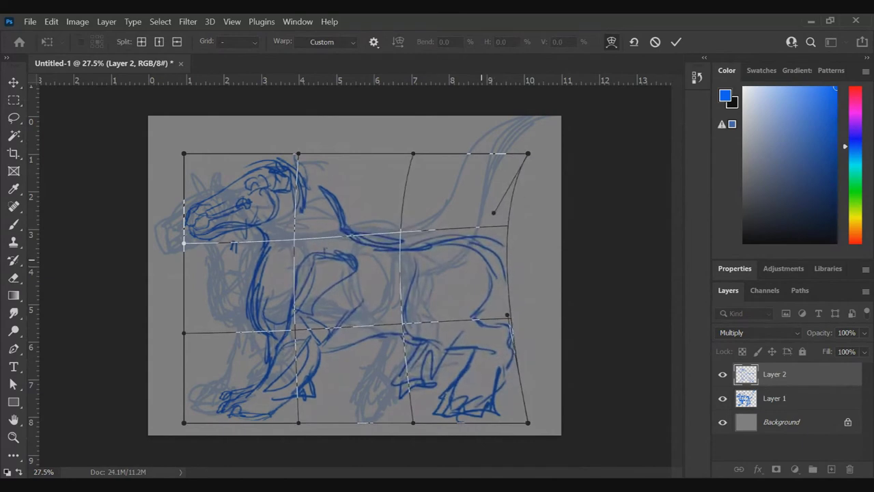
{"action": "left_click_drag", "start_coordinate": [445, 404], "coordinate": [451, 419]}
{"action": "left_click_drag", "start_coordinate": [431, 451], "coordinate": [451, 448]}
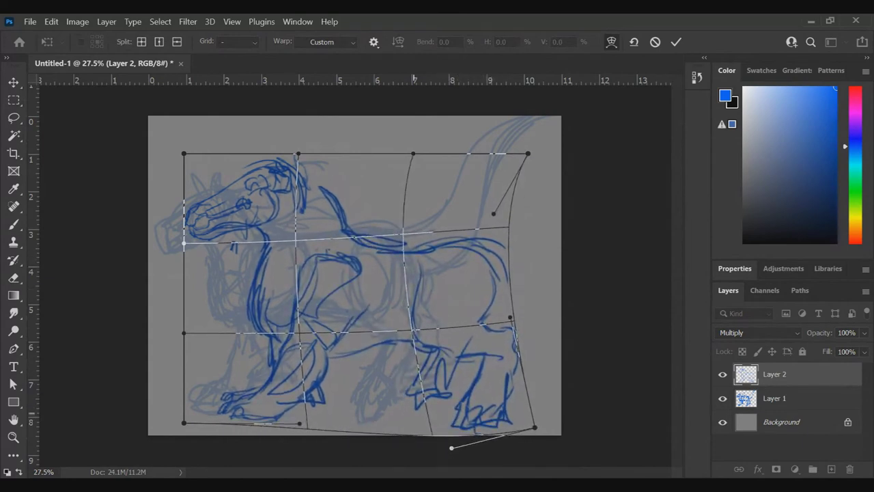
{"action": "left_click_drag", "start_coordinate": [209, 412], "coordinate": [234, 412]}
{"action": "left_click_drag", "start_coordinate": [345, 380], "coordinate": [320, 377]}
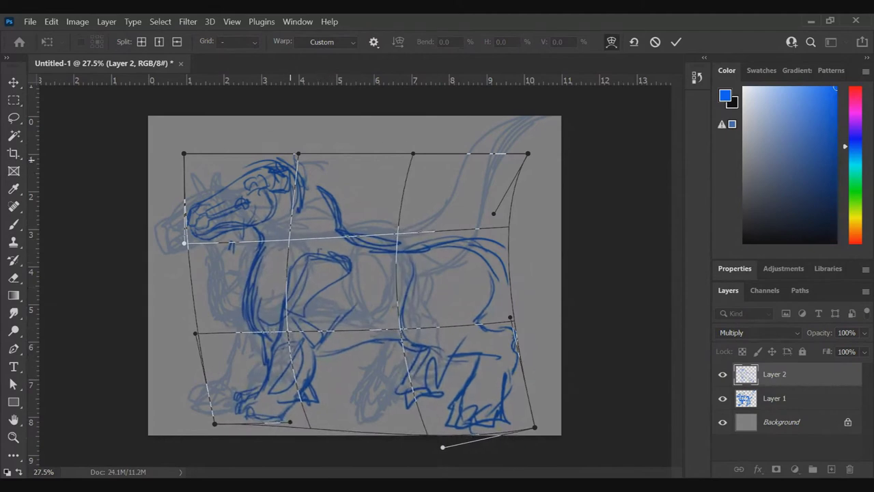
{"action": "left_click_drag", "start_coordinate": [298, 154], "coordinate": [312, 116]}
{"action": "left_click_drag", "start_coordinate": [382, 223], "coordinate": [361, 249]}
{"action": "left_click_drag", "start_coordinate": [503, 253], "coordinate": [496, 272]}
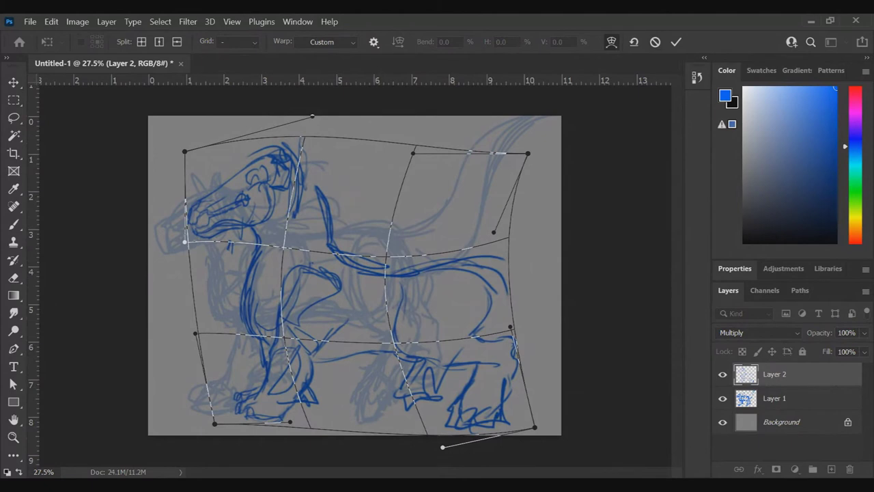
{"action": "left_click", "coordinate": [676, 42]}
{"action": "key", "text": "Return"}
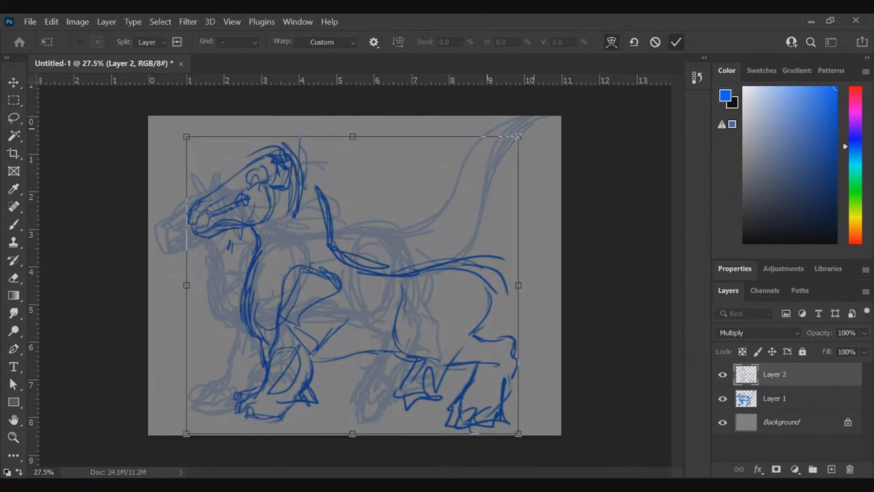
- Select the hindquarters, move them closer to the shoulders, and scale them to 94.89% wide and 108.65% high, aligned with the back line
{"action": "key", "text": "l"}
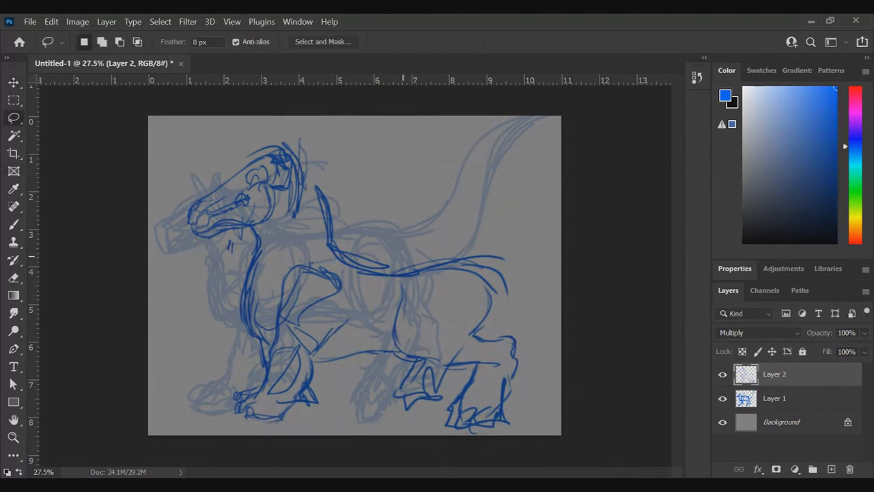
{"action": "mouse_move", "coordinate": [359, 272]}
{"action": "left_mouse_down"}
{"action": "mouse_move", "coordinate": [374, 336]}
{"action": "mouse_move", "coordinate": [387, 435]}
{"action": "mouse_move", "coordinate": [561, 370]}
{"action": "mouse_move", "coordinate": [461, 218]}
{"action": "mouse_move", "coordinate": [395, 265]}
{"action": "left_mouse_up"}
{"action": "key", "text": "v"}
{"action": "left_click_drag", "start_coordinate": [489, 334], "coordinate": [467, 310]}
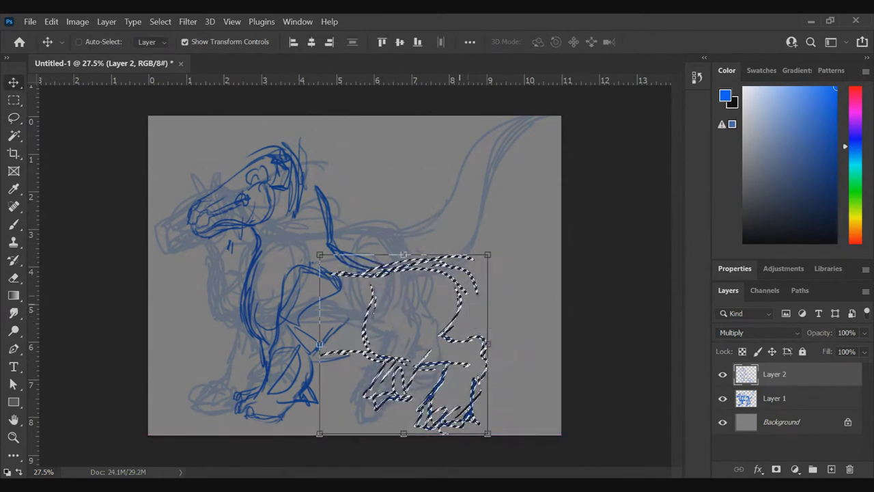
{"action": "left_click_drag", "start_coordinate": [320, 255], "coordinate": [327, 239]}
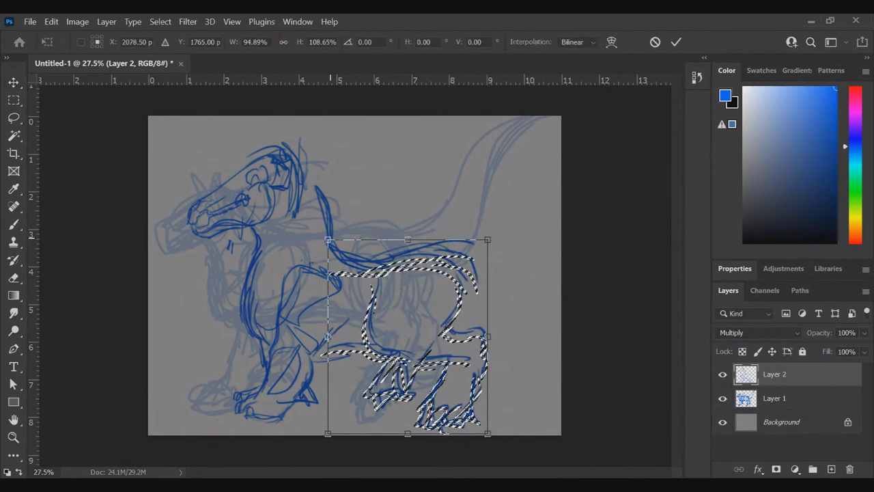
{"action": "left_click_drag", "start_coordinate": [449, 308], "coordinate": [449, 322]}
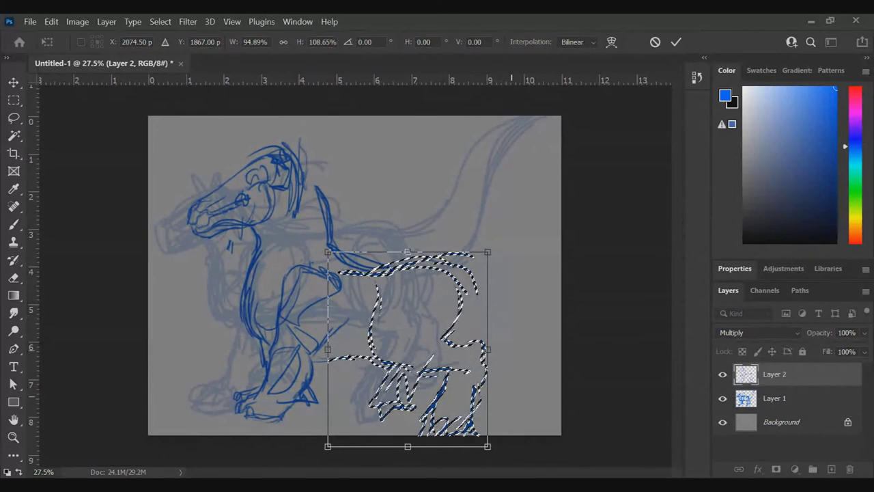
- Warp the selected hindquarters so the hind feet sit higher, and clear the selection
{"action": "left_click", "coordinate": [611, 42]}
{"action": "left_click_drag", "start_coordinate": [471, 436], "coordinate": [474, 417]}
{"action": "key", "text": "Return"}
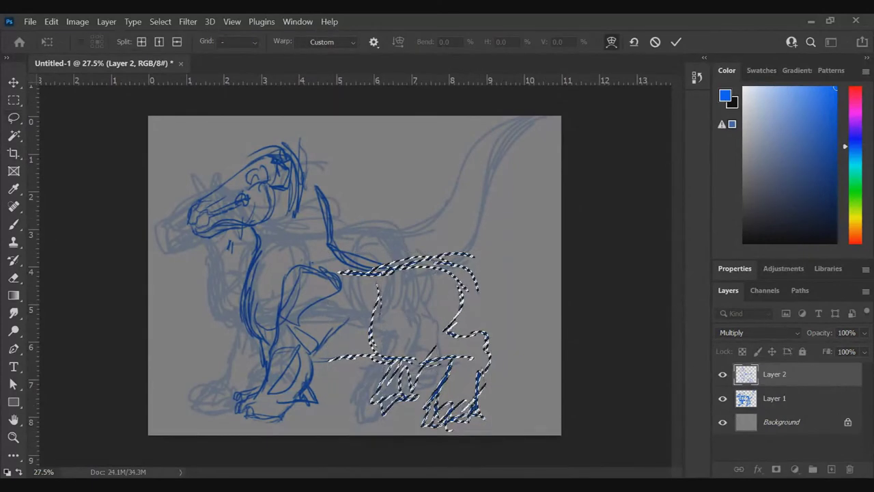
{"action": "key", "text": "Return"}
{"action": "key", "text": "ctrl+d"}
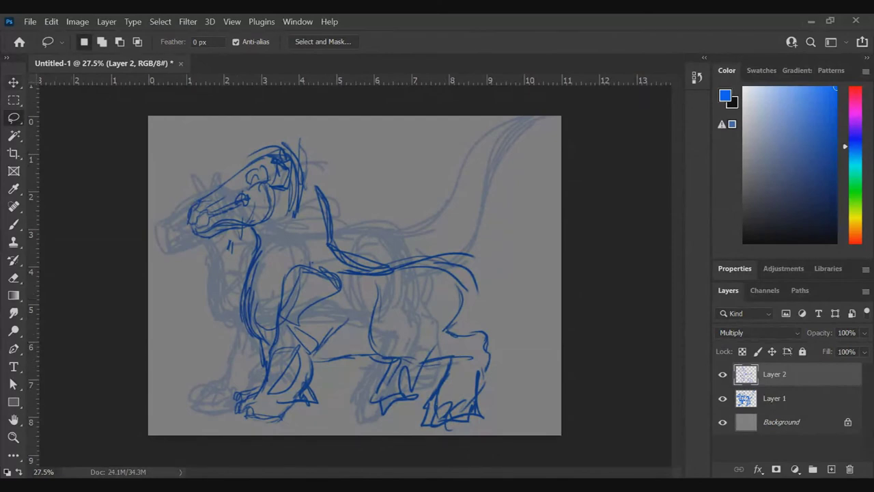
- Scale the whole refined sketch to 111.96% wide and 89.90% high, and move it up to the canvas's upper edge
{"action": "key", "text": "v"}
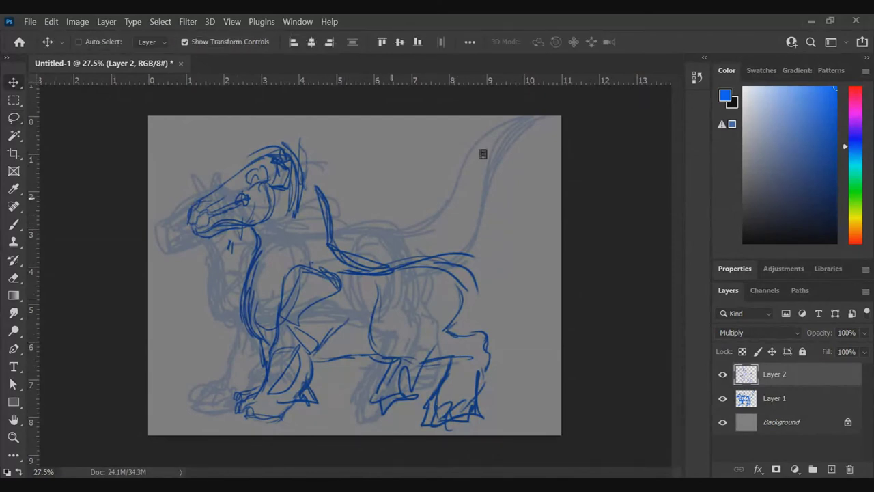
{"action": "key", "text": "m"}
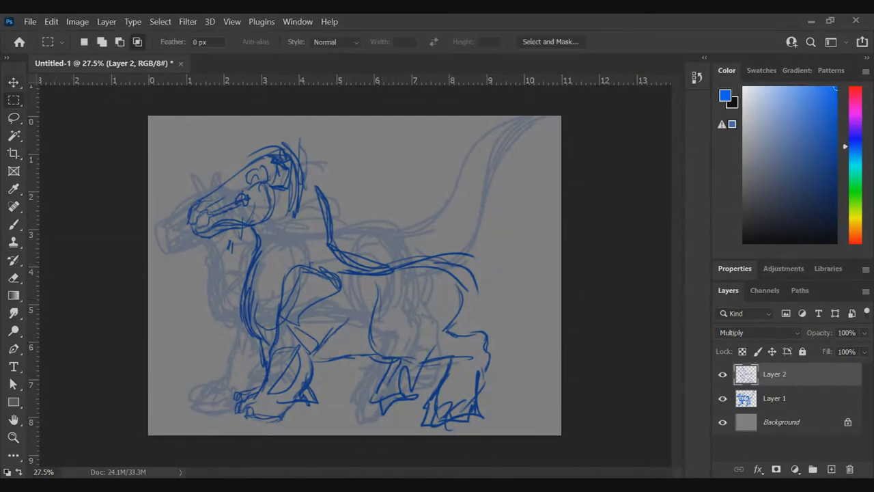
{"action": "key", "text": "v"}
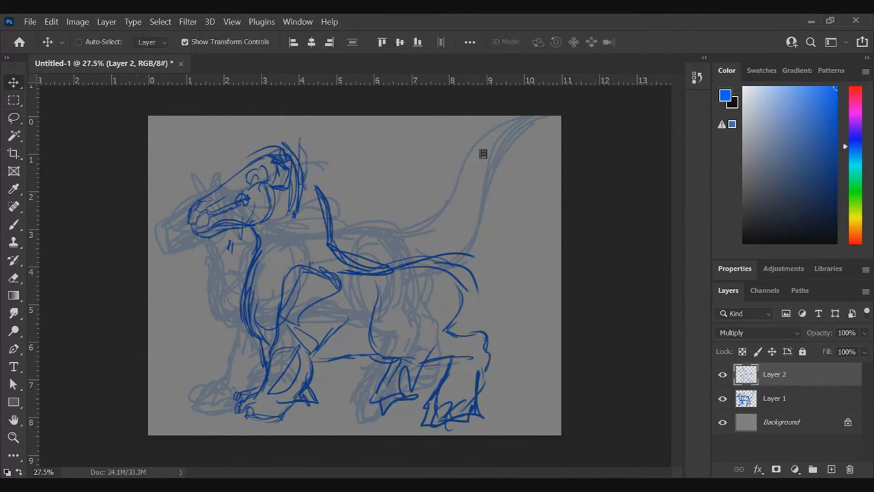
{"action": "key", "text": "m"}
{"action": "key", "text": "v"}
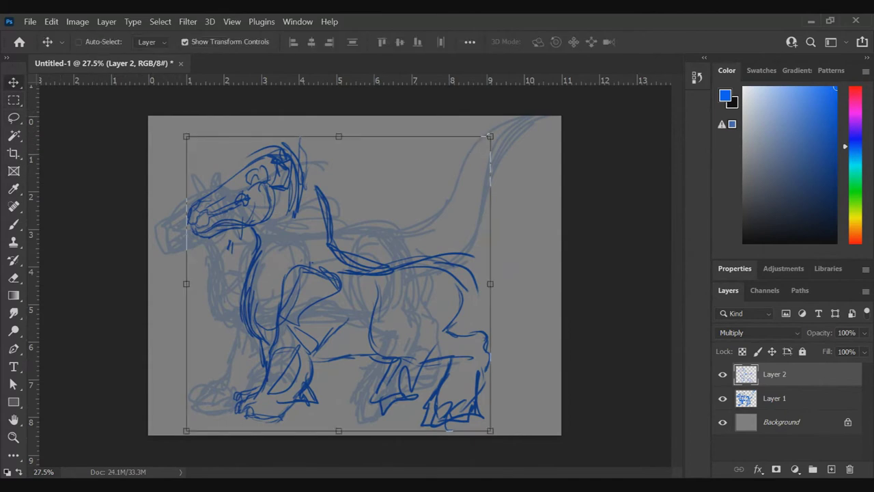
{"action": "left_click_drag", "start_coordinate": [339, 135], "coordinate": [338, 166]}
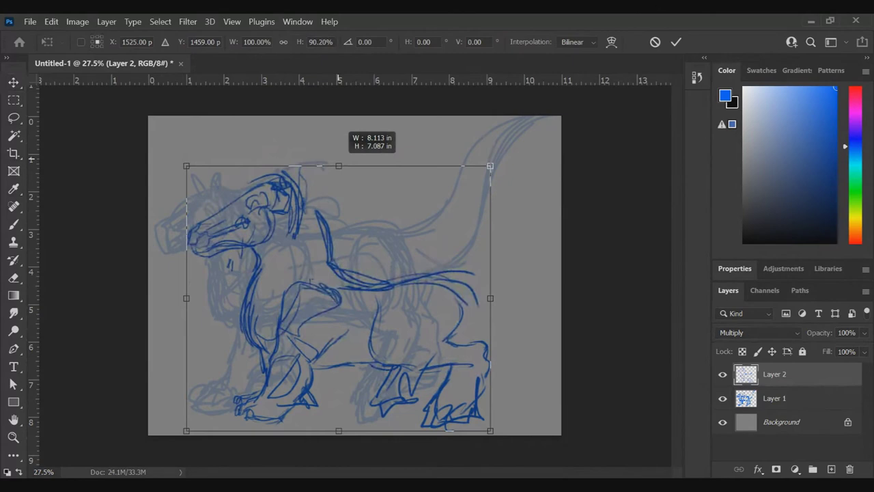
{"action": "left_click_drag", "start_coordinate": [490, 298], "coordinate": [527, 298]}
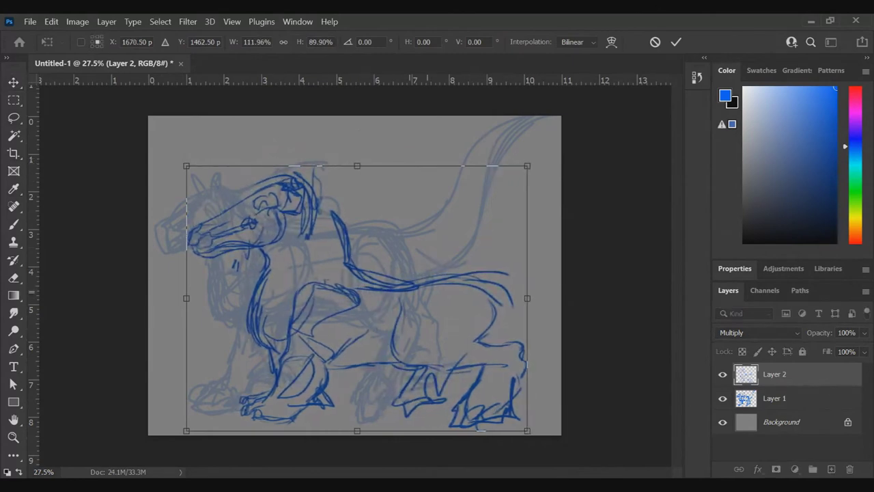
{"action": "left_click_drag", "start_coordinate": [325, 282], "coordinate": [315, 231]}
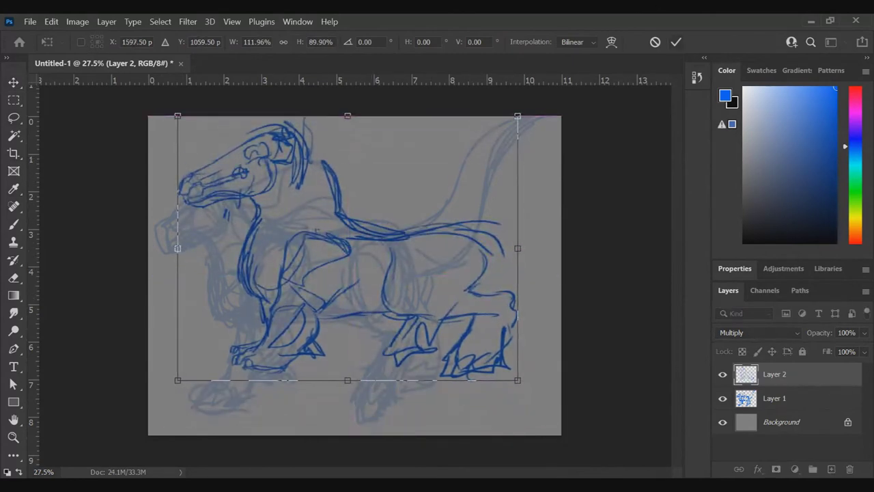
{"action": "key", "text": "Return"}
- Select the hindquarters, scale them to 78.46% wide and 130.60% high, rotate them 8°, and clear the selection
{"action": "key", "text": "l"}
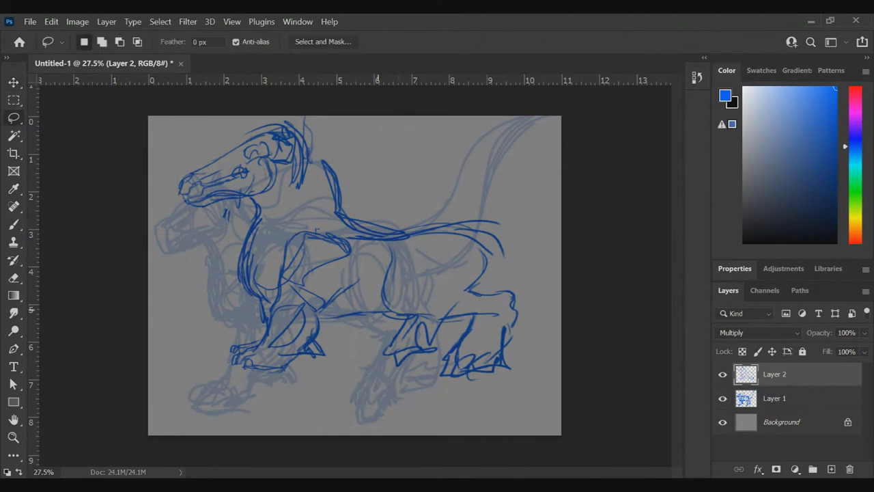
{"action": "mouse_move", "coordinate": [389, 236]}
{"action": "left_mouse_down"}
{"action": "mouse_move", "coordinate": [379, 311]}
{"action": "mouse_move", "coordinate": [383, 398]}
{"action": "mouse_move", "coordinate": [550, 348]}
{"action": "mouse_move", "coordinate": [439, 181]}
{"action": "mouse_move", "coordinate": [414, 217]}
{"action": "left_mouse_up"}
{"action": "key", "text": "v"}
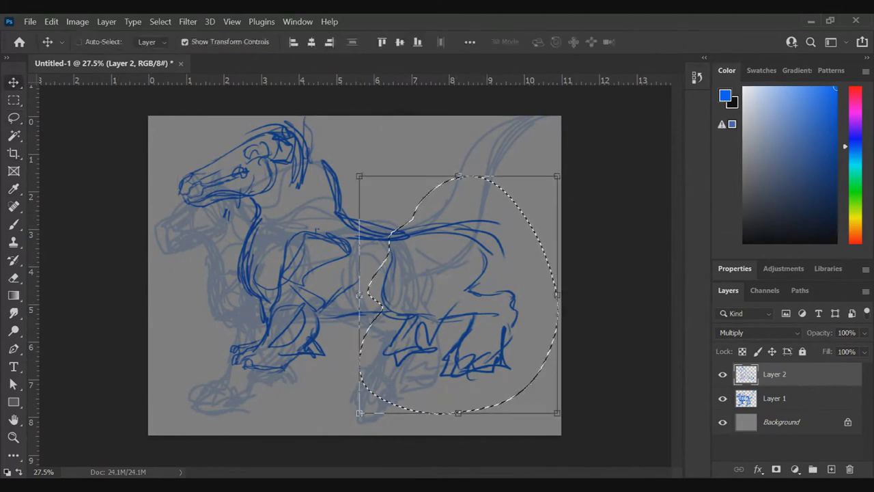
{"action": "key", "text": "ctrl+t"}
{"action": "left_click_drag", "start_coordinate": [457, 412], "coordinate": [458, 464]}
{"action": "left_click_drag", "start_coordinate": [457, 176], "coordinate": [457, 155]}
{"action": "left_click_drag", "start_coordinate": [557, 309], "coordinate": [514, 309]}
{"action": "left_click_drag", "start_coordinate": [526, 150], "coordinate": [570, 143]}
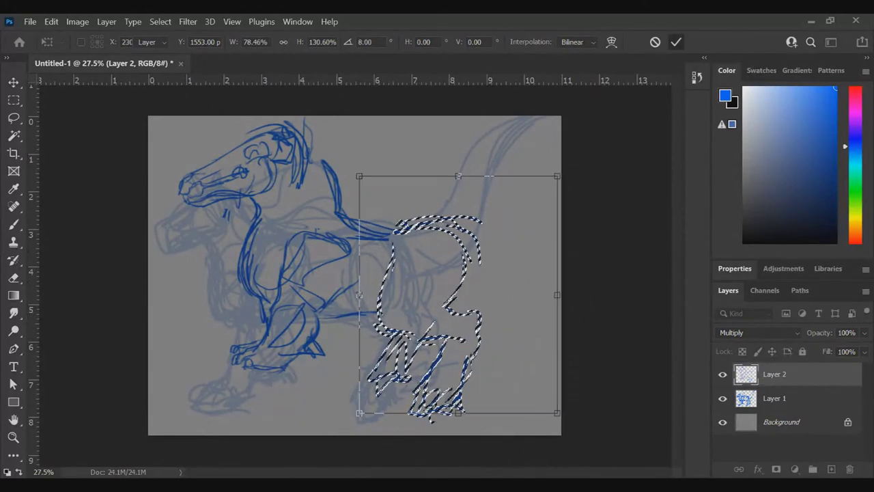
{"action": "key", "text": "Return"}
{"action": "key", "text": "l"}
{"action": "left_click", "coordinate": [451, 174]}
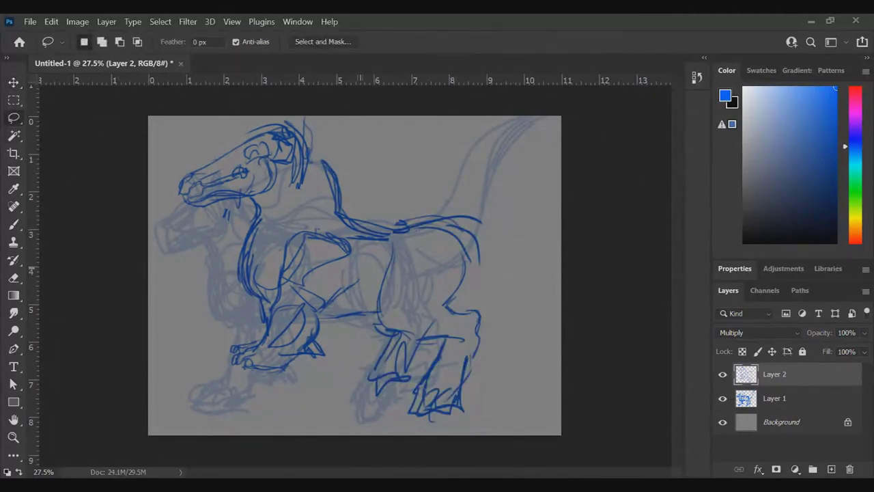
- Select the front leg, stretch it to 119.21% high and rotate it -18.03°
{"action": "mouse_move", "coordinate": [356, 243]}
{"action": "left_mouse_down"}
{"action": "mouse_move", "coordinate": [320, 224]}
{"action": "mouse_move", "coordinate": [272, 251]}
{"action": "left_mouse_up"}
{"action": "mouse_move", "coordinate": [222, 338]}
{"action": "left_mouse_down"}
{"action": "mouse_move", "coordinate": [309, 379]}
{"action": "mouse_move", "coordinate": [331, 350]}
{"action": "mouse_move", "coordinate": [327, 314]}
{"action": "mouse_move", "coordinate": [369, 282]}
{"action": "mouse_move", "coordinate": [357, 258]}
{"action": "left_mouse_up"}
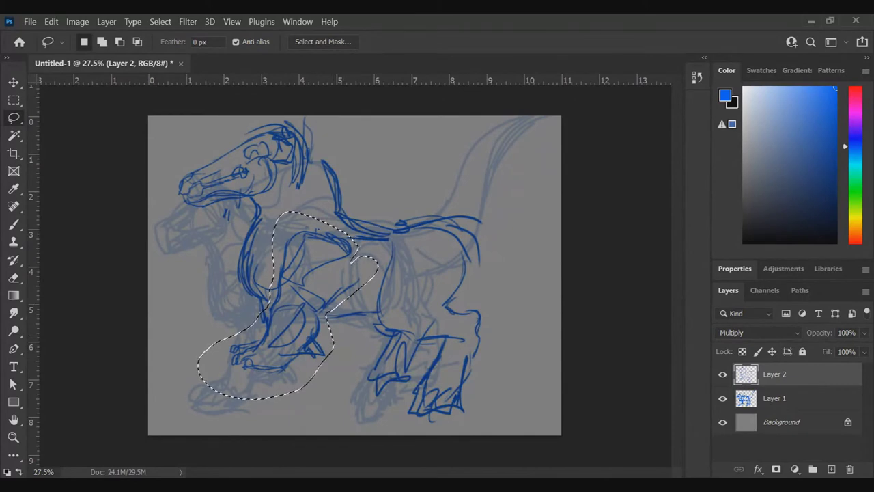
{"action": "key", "text": "v"}
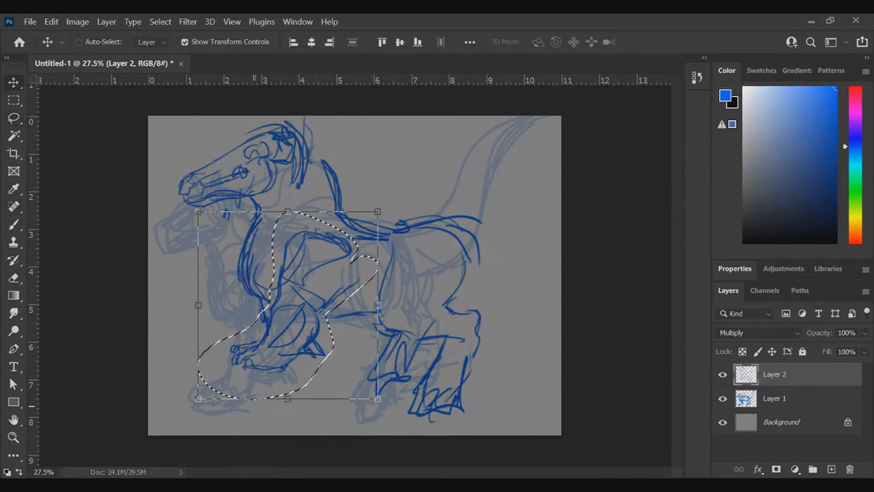
{"action": "left_click_drag", "start_coordinate": [287, 398], "coordinate": [287, 435]}
{"action": "left_click_drag", "start_coordinate": [406, 198], "coordinate": [363, 171]}
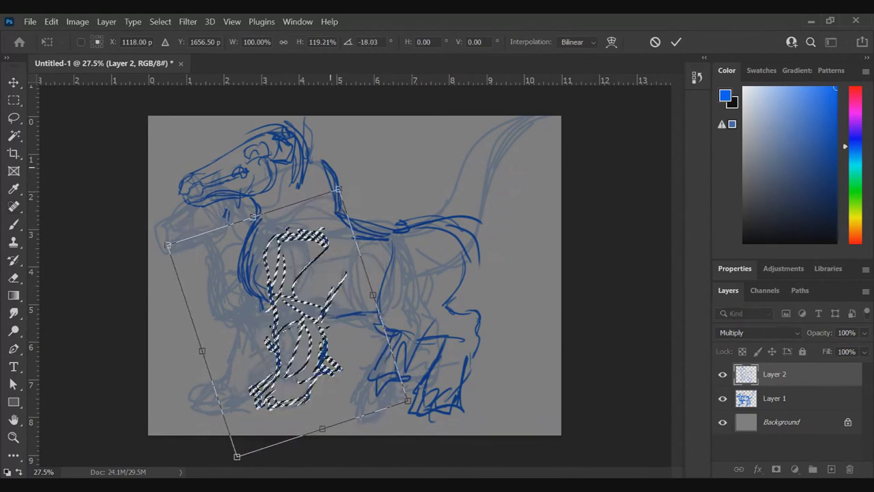
- Narrow the front leg, rotate it back more upright, place it beneath the chest, and clear the selection
{"action": "left_click_drag", "start_coordinate": [317, 335], "coordinate": [314, 340]}
{"action": "left_click_drag", "start_coordinate": [370, 299], "coordinate": [340, 306]}
{"action": "left_click_drag", "start_coordinate": [311, 188], "coordinate": [342, 200]}
{"action": "left_click_drag", "start_coordinate": [292, 264], "coordinate": [317, 232]}
{"action": "mouse_move", "coordinate": [315, 335]}
{"action": "left_mouse_down"}
{"action": "mouse_move", "coordinate": [296, 332]}
{"action": "mouse_move", "coordinate": [300, 341]}
{"action": "mouse_move", "coordinate": [288, 322]}
{"action": "left_mouse_up"}
{"action": "key", "text": "Return"}
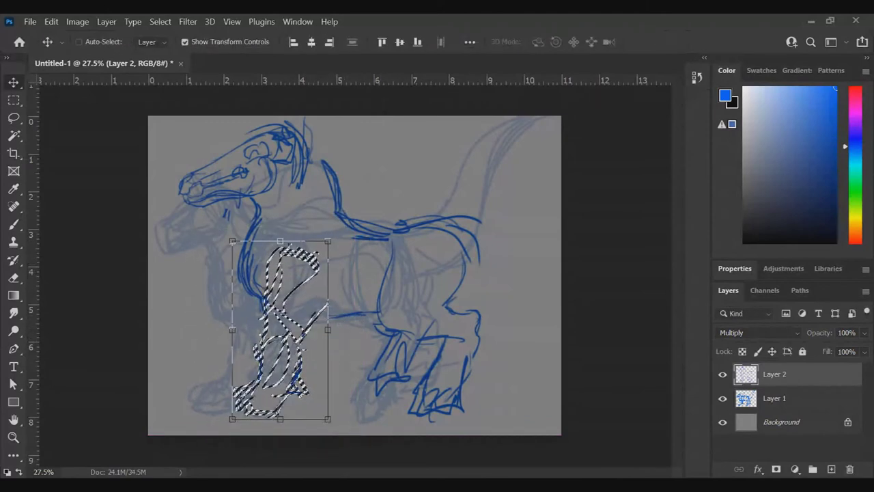
{"action": "key", "text": "l"}
{"action": "key", "text": "ctrl+d"}
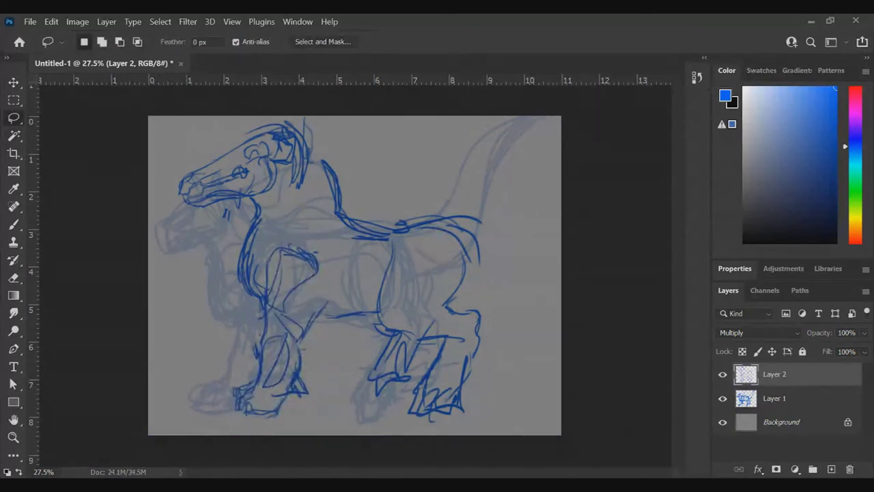
- Redraw the front paw's toes and add brush strokes to the neck, chest, back line and tail base
{"action": "key", "text": "b"}
{"action": "mouse_move", "coordinate": [262, 387]}
{"action": "left_mouse_down"}
{"action": "mouse_move", "coordinate": [227, 394]}
{"action": "mouse_move", "coordinate": [242, 395]}
{"action": "left_mouse_up"}
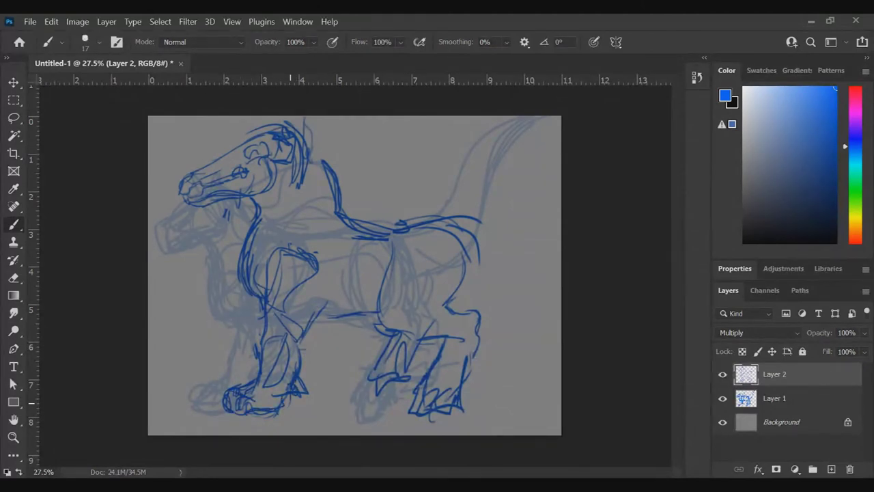
{"action": "mouse_move", "coordinate": [308, 142]}
{"action": "left_mouse_down"}
{"action": "mouse_move", "coordinate": [313, 182]}
{"action": "mouse_move", "coordinate": [326, 194]}
{"action": "mouse_move", "coordinate": [323, 213]}
{"action": "mouse_move", "coordinate": [314, 176]}
{"action": "mouse_move", "coordinate": [354, 239]}
{"action": "left_mouse_up"}
{"action": "mouse_move", "coordinate": [307, 194]}
{"action": "left_mouse_down"}
{"action": "mouse_move", "coordinate": [334, 219]}
{"action": "mouse_move", "coordinate": [324, 174]}
{"action": "mouse_move", "coordinate": [252, 239]}
{"action": "mouse_move", "coordinate": [256, 279]}
{"action": "left_mouse_up"}
{"action": "left_click_drag", "start_coordinate": [289, 232], "coordinate": [264, 293]}
{"action": "left_click_drag", "start_coordinate": [298, 201], "coordinate": [285, 235]}
{"action": "mouse_move", "coordinate": [380, 225]}
{"action": "left_mouse_down"}
{"action": "mouse_move", "coordinate": [470, 225]}
{"action": "mouse_move", "coordinate": [516, 261]}
{"action": "left_mouse_up"}
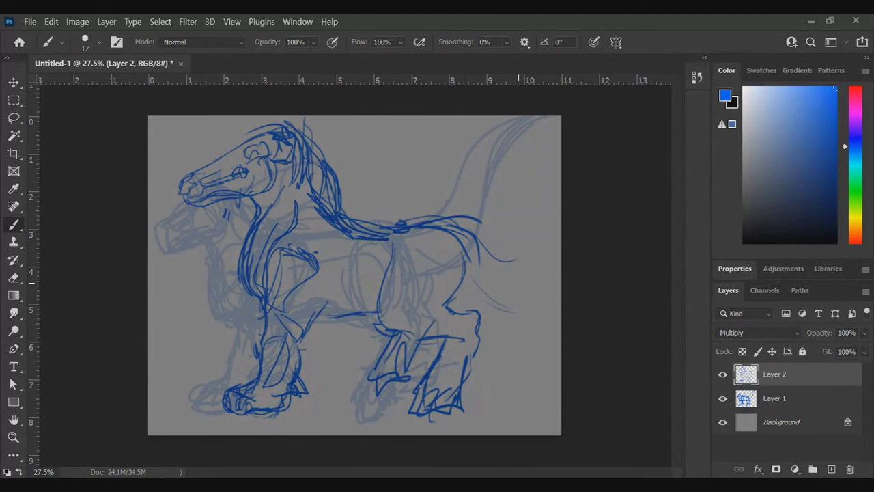
- Sketch loose wavy mane strands flowing back from the head and neck
{"action": "left_click_drag", "start_coordinate": [312, 120], "coordinate": [369, 127]}
{"action": "left_click_drag", "start_coordinate": [309, 142], "coordinate": [378, 154]}
{"action": "left_click_drag", "start_coordinate": [337, 167], "coordinate": [347, 185]}
{"action": "left_click_drag", "start_coordinate": [341, 190], "coordinate": [346, 201]}
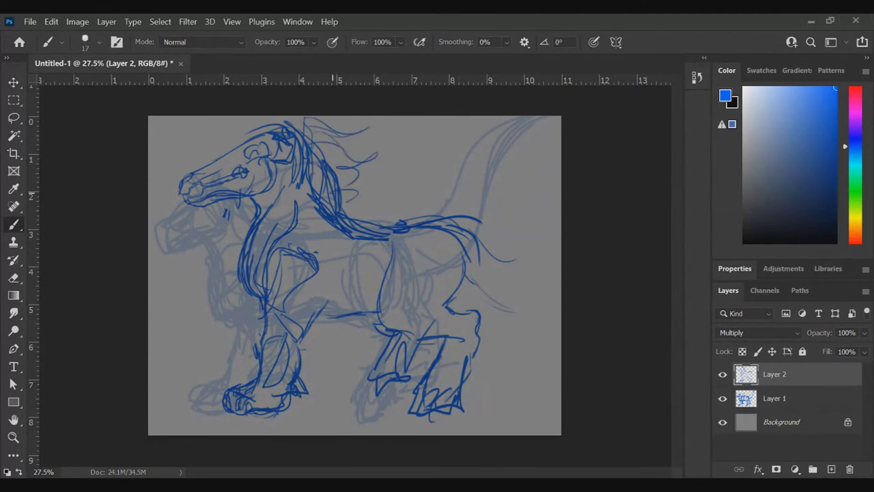
- Draw construction curves for the shoulder and thigh, joined by a line along the torso
{"action": "mouse_move", "coordinate": [346, 263]}
{"action": "left_mouse_down"}
{"action": "mouse_move", "coordinate": [321, 305]}
{"action": "mouse_move", "coordinate": [436, 246]}
{"action": "left_mouse_up"}
{"action": "mouse_move", "coordinate": [403, 259]}
{"action": "left_mouse_down"}
{"action": "mouse_move", "coordinate": [387, 326]}
{"action": "mouse_move", "coordinate": [457, 318]}
{"action": "left_mouse_up"}
{"action": "mouse_move", "coordinate": [337, 229]}
{"action": "left_mouse_down"}
{"action": "mouse_move", "coordinate": [327, 260]}
{"action": "mouse_move", "coordinate": [293, 290]}
{"action": "left_mouse_up"}
{"action": "left_click_drag", "start_coordinate": [298, 190], "coordinate": [299, 216]}
{"action": "mouse_move", "coordinate": [284, 268]}
{"action": "left_mouse_down"}
{"action": "mouse_move", "coordinate": [349, 266]}
{"action": "mouse_move", "coordinate": [429, 280]}
{"action": "left_mouse_up"}
{"action": "left_click_drag", "start_coordinate": [430, 249], "coordinate": [449, 272]}
- Scale the whole refined sketch to 89.89% wide and 103.46% high, shifted toward the canvas centre
{"action": "key", "text": "v"}
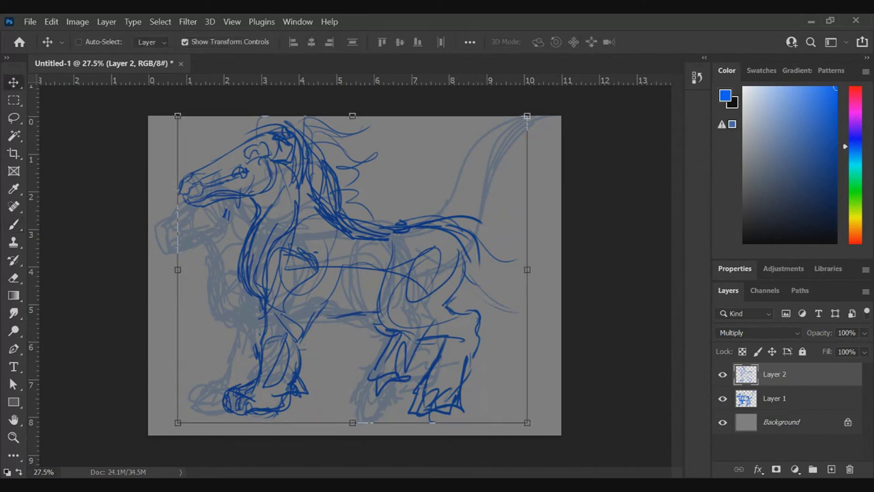
{"action": "left_click_drag", "start_coordinate": [352, 422], "coordinate": [352, 440]}
{"action": "left_click_drag", "start_coordinate": [527, 278], "coordinate": [492, 278]}
{"action": "left_click_drag", "start_coordinate": [372, 246], "coordinate": [406, 246]}
{"action": "left_click_drag", "start_coordinate": [368, 116], "coordinate": [365, 122]}
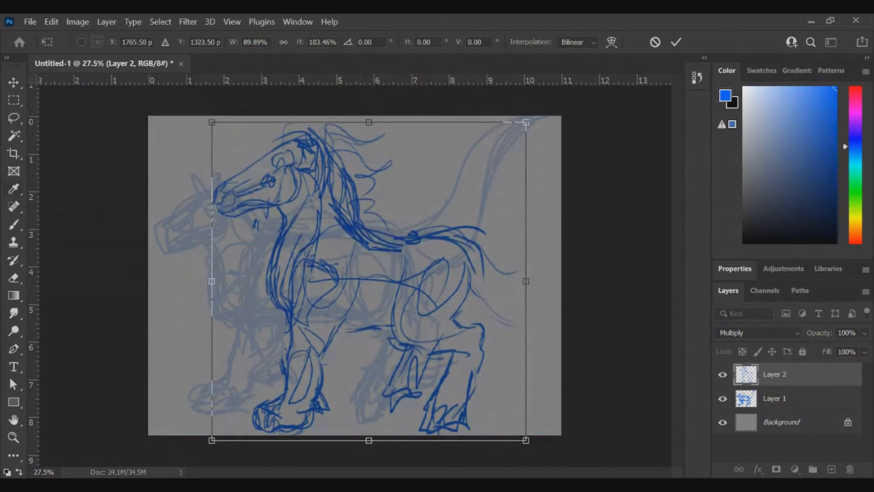
{"action": "key", "text": "Return"}
- Draw a long curving tail from the rump, and reinforce the lines of the chest and far hind leg
{"action": "key", "text": "b"}
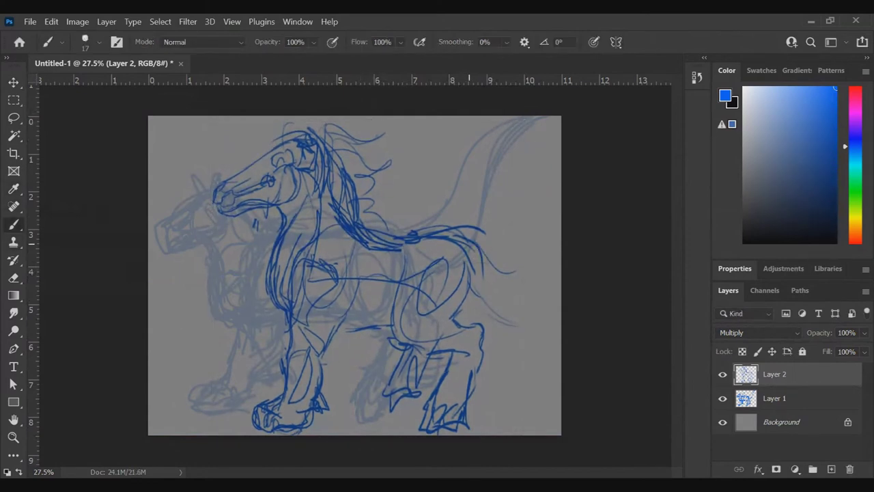
{"action": "mouse_move", "coordinate": [471, 239]}
{"action": "left_mouse_down"}
{"action": "mouse_move", "coordinate": [496, 253]}
{"action": "mouse_move", "coordinate": [505, 303]}
{"action": "mouse_move", "coordinate": [470, 287]}
{"action": "left_mouse_up"}
{"action": "left_click_drag", "start_coordinate": [463, 233], "coordinate": [508, 279]}
{"action": "left_click_drag", "start_coordinate": [489, 247], "coordinate": [528, 302]}
{"action": "mouse_move", "coordinate": [464, 281]}
{"action": "left_mouse_down"}
{"action": "mouse_move", "coordinate": [501, 333]}
{"action": "mouse_move", "coordinate": [547, 360]}
{"action": "left_mouse_up"}
{"action": "left_click_drag", "start_coordinate": [558, 317], "coordinate": [533, 383]}
{"action": "mouse_move", "coordinate": [490, 274]}
{"action": "left_mouse_down"}
{"action": "mouse_move", "coordinate": [556, 327]}
{"action": "mouse_move", "coordinate": [535, 362]}
{"action": "left_mouse_up"}
{"action": "left_click_drag", "start_coordinate": [525, 319], "coordinate": [511, 370]}
{"action": "left_click_drag", "start_coordinate": [553, 331], "coordinate": [526, 370]}
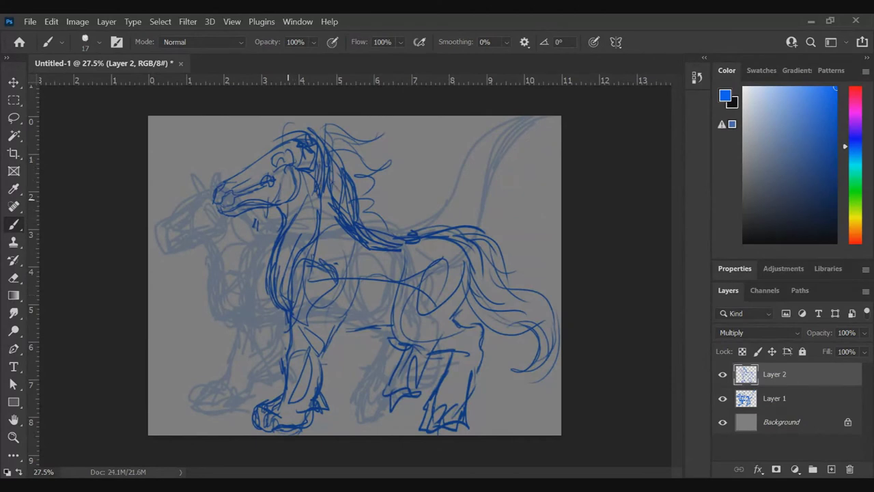
{"action": "left_click_drag", "start_coordinate": [266, 289], "coordinate": [275, 305]}
{"action": "mouse_move", "coordinate": [422, 357]}
{"action": "left_mouse_down"}
{"action": "mouse_move", "coordinate": [382, 410]}
{"action": "mouse_move", "coordinate": [403, 413]}
{"action": "mouse_move", "coordinate": [420, 400]}
{"action": "mouse_move", "coordinate": [440, 349]}
{"action": "mouse_move", "coordinate": [420, 409]}
{"action": "left_mouse_up"}
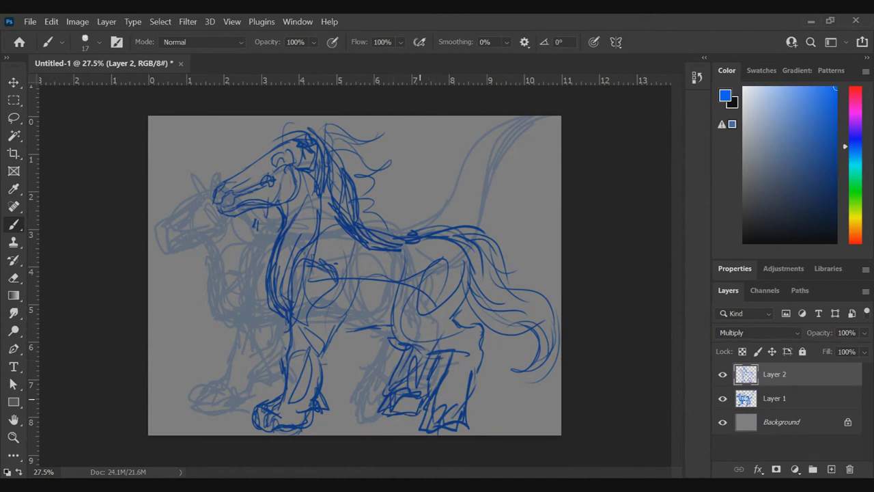
- Lower the opacity of Layer 1 to 7% and Layer 2 to 27%
{"action": "left_click", "coordinate": [864, 333]}
{"action": "left_click_drag", "start_coordinate": [864, 349], "coordinate": [831, 349]}
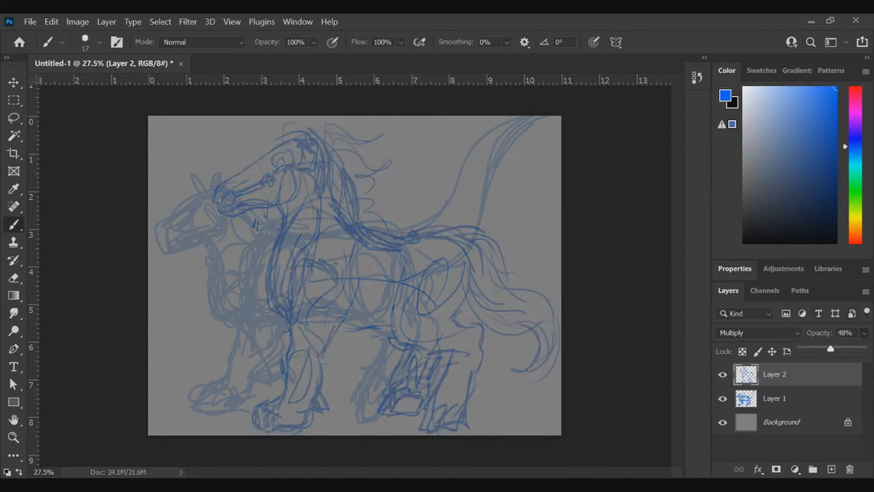
{"action": "left_click", "coordinate": [785, 398]}
{"action": "left_click", "coordinate": [863, 333]}
{"action": "left_click_drag", "start_coordinate": [814, 348], "coordinate": [804, 348]}
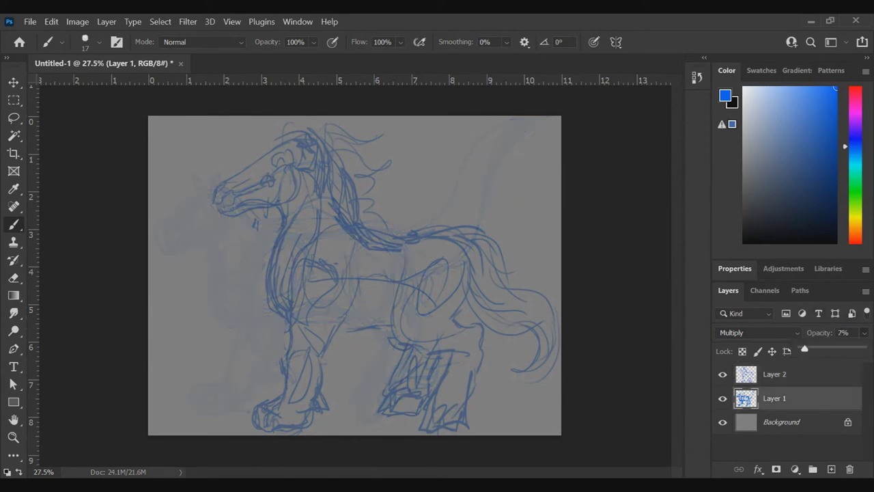
{"action": "left_click", "coordinate": [774, 374]}
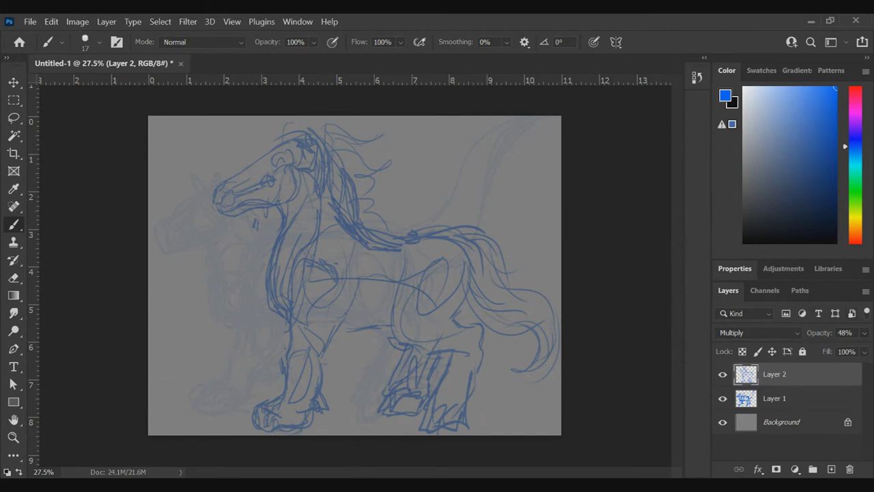
{"action": "left_click", "coordinate": [864, 333]}
{"action": "left_click_drag", "start_coordinate": [830, 349], "coordinate": [817, 348]}
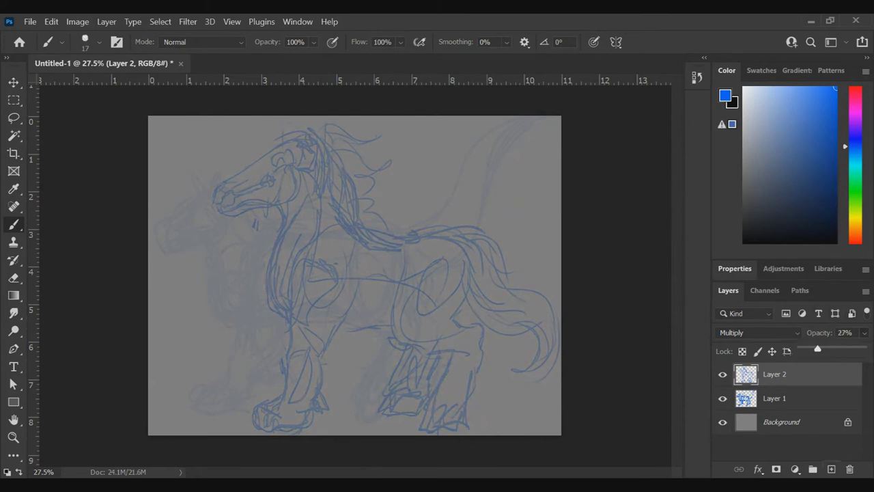
- Add a new layer above Layer 2 and set its blend mode to Multiply
{"action": "left_click", "coordinate": [830, 469]}
{"action": "left_click", "coordinate": [758, 333]}
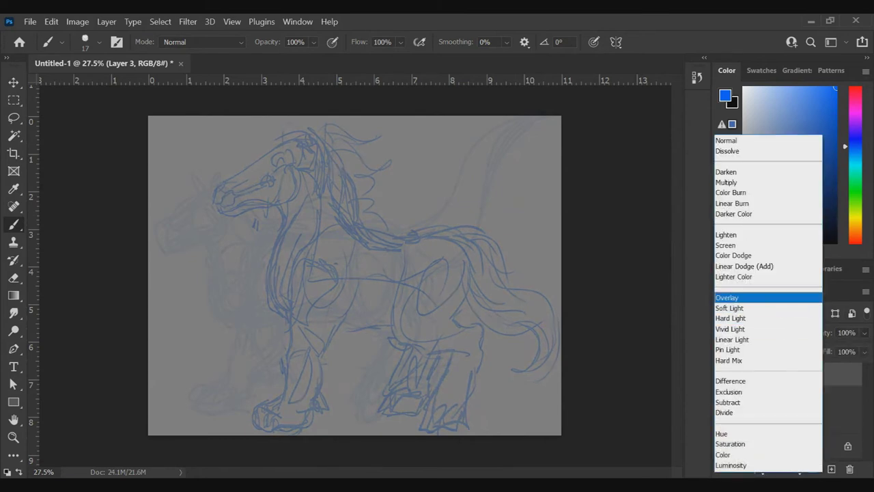
{"action": "left_click", "coordinate": [723, 182]}
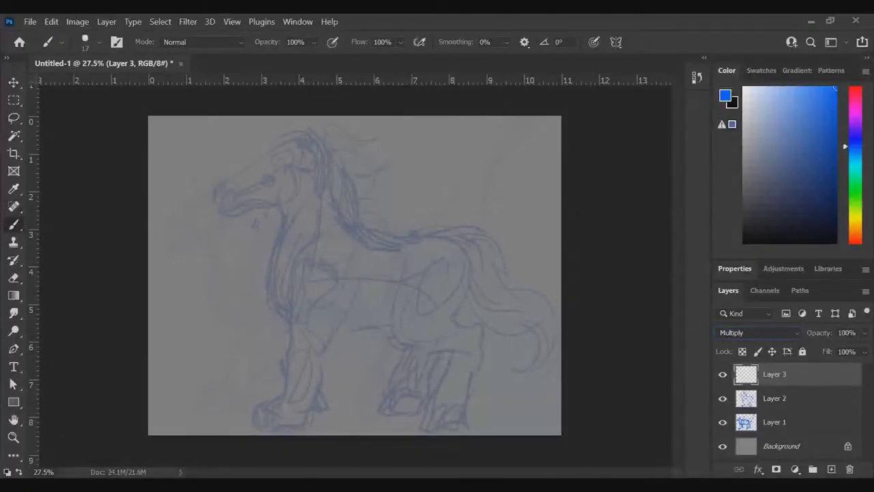
- Outline the head on the new layer with its muzzle, jaw and two pointed ears
{"action": "mouse_move", "coordinate": [251, 164]}
{"action": "left_mouse_down"}
{"action": "mouse_move", "coordinate": [288, 142]}
{"action": "mouse_move", "coordinate": [317, 135]}
{"action": "mouse_move", "coordinate": [322, 165]}
{"action": "left_mouse_up"}
{"action": "mouse_move", "coordinate": [323, 132]}
{"action": "left_mouse_down"}
{"action": "mouse_move", "coordinate": [311, 136]}
{"action": "mouse_move", "coordinate": [310, 153]}
{"action": "left_mouse_up"}
{"action": "mouse_move", "coordinate": [302, 126]}
{"action": "left_mouse_down"}
{"action": "mouse_move", "coordinate": [304, 136]}
{"action": "mouse_move", "coordinate": [293, 139]}
{"action": "left_mouse_up"}
{"action": "left_click_drag", "start_coordinate": [293, 148], "coordinate": [306, 157]}
{"action": "left_click_drag", "start_coordinate": [303, 123], "coordinate": [292, 139]}
{"action": "mouse_move", "coordinate": [294, 146]}
{"action": "left_mouse_down"}
{"action": "mouse_move", "coordinate": [303, 157]}
{"action": "mouse_move", "coordinate": [273, 123]}
{"action": "mouse_move", "coordinate": [275, 145]}
{"action": "mouse_move", "coordinate": [222, 182]}
{"action": "mouse_move", "coordinate": [210, 203]}
{"action": "mouse_move", "coordinate": [227, 220]}
{"action": "mouse_move", "coordinate": [302, 196]}
{"action": "mouse_move", "coordinate": [308, 176]}
{"action": "left_mouse_up"}
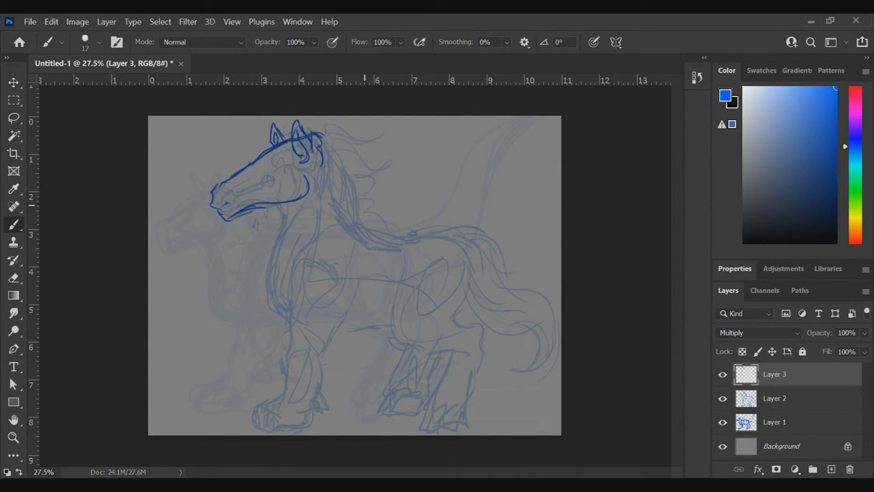
- Draw wavy mane locks with small spots streaming back from behind the ears
{"action": "mouse_move", "coordinate": [320, 138]}
{"action": "left_mouse_down"}
{"action": "mouse_move", "coordinate": [333, 151]}
{"action": "mouse_move", "coordinate": [354, 143]}
{"action": "mouse_move", "coordinate": [350, 156]}
{"action": "mouse_move", "coordinate": [383, 145]}
{"action": "mouse_move", "coordinate": [380, 162]}
{"action": "mouse_move", "coordinate": [386, 156]}
{"action": "left_mouse_up"}
{"action": "mouse_move", "coordinate": [325, 161]}
{"action": "left_mouse_down"}
{"action": "mouse_move", "coordinate": [377, 187]}
{"action": "mouse_move", "coordinate": [343, 174]}
{"action": "mouse_move", "coordinate": [355, 169]}
{"action": "mouse_move", "coordinate": [388, 184]}
{"action": "left_mouse_up"}
{"action": "mouse_move", "coordinate": [344, 164]}
{"action": "left_mouse_down"}
{"action": "mouse_move", "coordinate": [356, 159]}
{"action": "mouse_move", "coordinate": [370, 181]}
{"action": "left_mouse_up"}
{"action": "left_click_drag", "start_coordinate": [359, 162], "coordinate": [368, 170]}
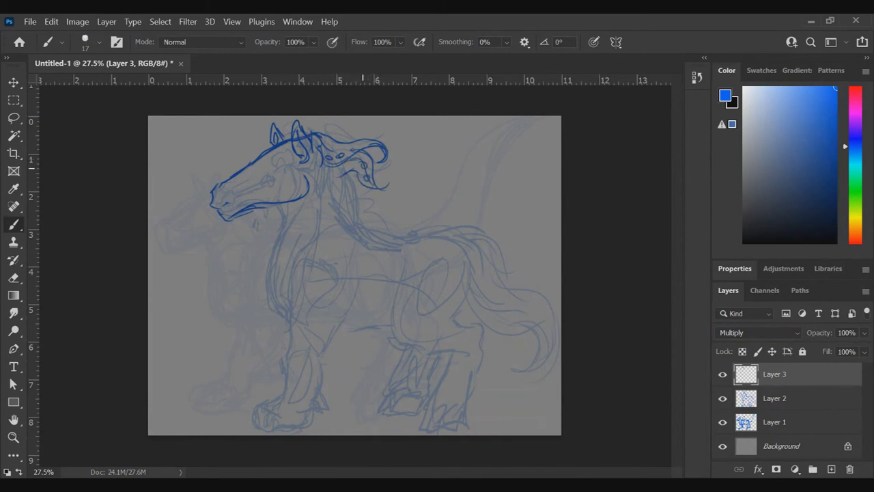
{"action": "mouse_move", "coordinate": [345, 127]}
{"action": "left_mouse_down"}
{"action": "mouse_move", "coordinate": [313, 125]}
{"action": "mouse_move", "coordinate": [332, 138]}
{"action": "mouse_move", "coordinate": [315, 129]}
{"action": "mouse_move", "coordinate": [360, 134]}
{"action": "left_mouse_up"}
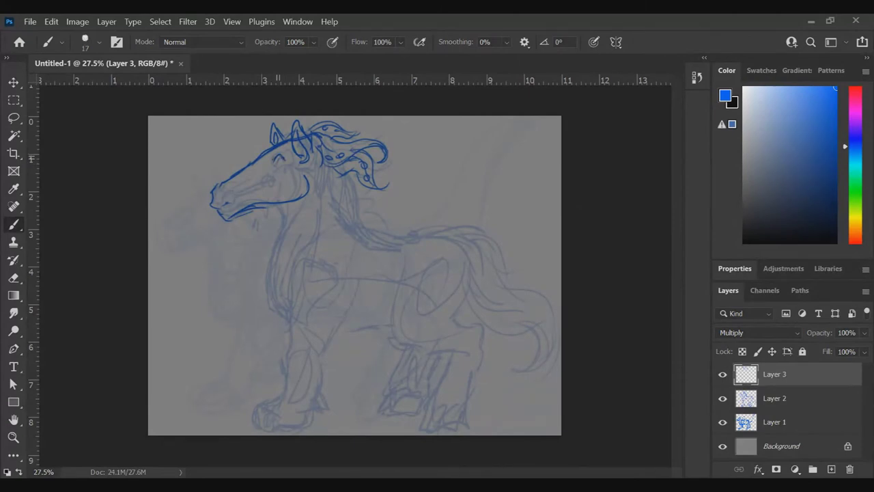
- Draw the eye, and outline the throat, chest and rounded shoulder
{"action": "left_click_drag", "start_coordinate": [278, 160], "coordinate": [283, 164]}
{"action": "left_click_drag", "start_coordinate": [289, 204], "coordinate": [267, 277]}
{"action": "mouse_move", "coordinate": [274, 241]}
{"action": "left_mouse_down"}
{"action": "mouse_move", "coordinate": [274, 305]}
{"action": "mouse_move", "coordinate": [286, 319]}
{"action": "left_mouse_up"}
{"action": "mouse_move", "coordinate": [302, 244]}
{"action": "left_mouse_down"}
{"action": "mouse_move", "coordinate": [337, 240]}
{"action": "mouse_move", "coordinate": [286, 294]}
{"action": "mouse_move", "coordinate": [287, 331]}
{"action": "left_mouse_up"}
{"action": "left_click_drag", "start_coordinate": [286, 289], "coordinate": [287, 334]}
{"action": "mouse_move", "coordinate": [352, 287]}
{"action": "left_mouse_down"}
{"action": "mouse_move", "coordinate": [324, 305]}
{"action": "mouse_move", "coordinate": [342, 258]}
{"action": "mouse_move", "coordinate": [340, 279]}
{"action": "left_mouse_up"}
- Draw the nape down from the mane and curve it into the start of the back line
{"action": "left_click_drag", "start_coordinate": [333, 163], "coordinate": [345, 214]}
{"action": "left_click_drag", "start_coordinate": [342, 176], "coordinate": [357, 215]}
{"action": "mouse_move", "coordinate": [341, 175]}
{"action": "left_mouse_down"}
{"action": "mouse_move", "coordinate": [352, 213]}
{"action": "mouse_move", "coordinate": [414, 233]}
{"action": "left_mouse_up"}
{"action": "left_click_drag", "start_coordinate": [358, 226], "coordinate": [385, 235]}
{"action": "left_click_drag", "start_coordinate": [335, 209], "coordinate": [354, 217]}
- Outline the near foreleg from the shoulder down to a clawed paw with rounded toes
{"action": "mouse_move", "coordinate": [289, 223]}
{"action": "left_mouse_down"}
{"action": "mouse_move", "coordinate": [272, 264]}
{"action": "mouse_move", "coordinate": [279, 314]}
{"action": "mouse_move", "coordinate": [318, 333]}
{"action": "left_mouse_up"}
{"action": "left_click_drag", "start_coordinate": [331, 304], "coordinate": [301, 381]}
{"action": "mouse_move", "coordinate": [296, 332]}
{"action": "left_mouse_down"}
{"action": "mouse_move", "coordinate": [266, 379]}
{"action": "mouse_move", "coordinate": [247, 383]}
{"action": "mouse_move", "coordinate": [261, 399]}
{"action": "mouse_move", "coordinate": [218, 390]}
{"action": "mouse_move", "coordinate": [230, 406]}
{"action": "mouse_move", "coordinate": [274, 409]}
{"action": "mouse_move", "coordinate": [305, 372]}
{"action": "mouse_move", "coordinate": [296, 404]}
{"action": "mouse_move", "coordinate": [258, 378]}
{"action": "mouse_move", "coordinate": [229, 394]}
{"action": "mouse_move", "coordinate": [229, 408]}
{"action": "mouse_move", "coordinate": [265, 403]}
{"action": "mouse_move", "coordinate": [269, 411]}
{"action": "left_mouse_up"}
{"action": "mouse_move", "coordinate": [262, 367]}
{"action": "left_mouse_down"}
{"action": "mouse_move", "coordinate": [251, 378]}
{"action": "mouse_move", "coordinate": [274, 340]}
{"action": "left_mouse_up"}
{"action": "left_click_drag", "start_coordinate": [297, 390], "coordinate": [295, 397]}
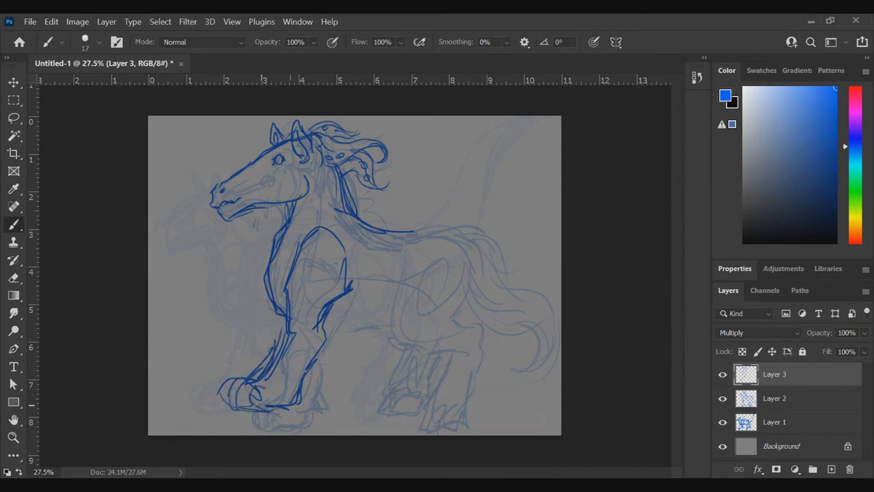
- Draw the belly line and extend the back line over the rump
{"action": "mouse_move", "coordinate": [327, 315]}
{"action": "left_mouse_down"}
{"action": "mouse_move", "coordinate": [393, 304]}
{"action": "mouse_move", "coordinate": [408, 326]}
{"action": "mouse_move", "coordinate": [448, 334]}
{"action": "left_mouse_up"}
{"action": "left_click_drag", "start_coordinate": [455, 302], "coordinate": [464, 312]}
{"action": "mouse_move", "coordinate": [448, 227]}
{"action": "left_mouse_down"}
{"action": "mouse_move", "coordinate": [411, 234]}
{"action": "mouse_move", "coordinate": [464, 228]}
{"action": "mouse_move", "coordinate": [490, 257]}
{"action": "left_mouse_up"}
{"action": "left_click_drag", "start_coordinate": [411, 230], "coordinate": [488, 258]}
{"action": "left_click_drag", "start_coordinate": [407, 230], "coordinate": [456, 237]}
- Outline the rump and rounded thigh, and draw the near hind leg down through the hock to a rounded paw
{"action": "mouse_move", "coordinate": [371, 231]}
{"action": "left_mouse_down"}
{"action": "mouse_move", "coordinate": [465, 238]}
{"action": "mouse_move", "coordinate": [489, 317]}
{"action": "left_mouse_up"}
{"action": "left_click_drag", "start_coordinate": [480, 264], "coordinate": [462, 346]}
{"action": "mouse_move", "coordinate": [406, 292]}
{"action": "left_mouse_down"}
{"action": "mouse_move", "coordinate": [448, 348]}
{"action": "mouse_move", "coordinate": [422, 395]}
{"action": "left_mouse_up"}
{"action": "left_click_drag", "start_coordinate": [443, 379], "coordinate": [464, 367]}
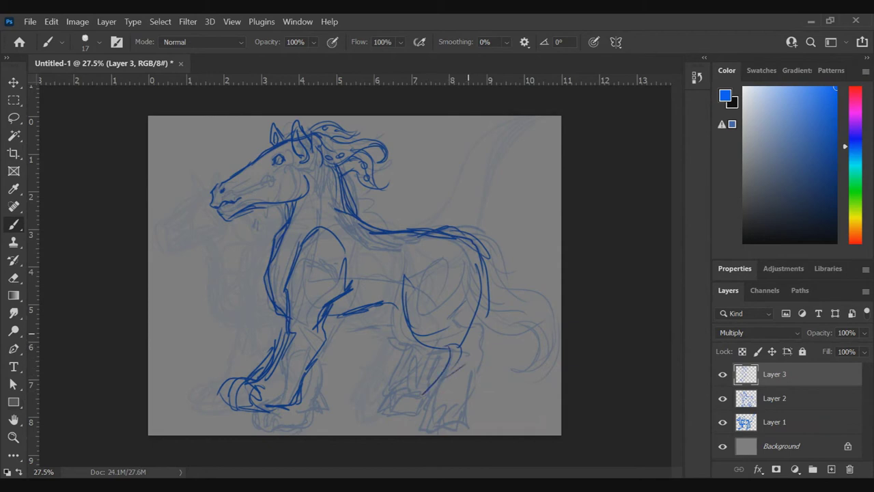
{"action": "mouse_move", "coordinate": [469, 332]}
{"action": "left_mouse_down"}
{"action": "mouse_move", "coordinate": [481, 370]}
{"action": "mouse_move", "coordinate": [447, 408]}
{"action": "left_mouse_up"}
{"action": "left_click_drag", "start_coordinate": [469, 378], "coordinate": [456, 407]}
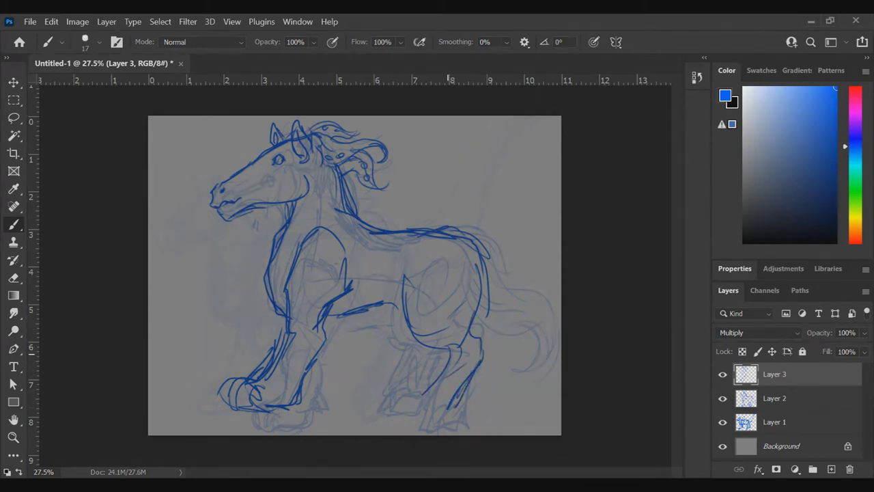
{"action": "mouse_move", "coordinate": [448, 355]}
{"action": "left_mouse_down"}
{"action": "mouse_move", "coordinate": [415, 386]}
{"action": "mouse_move", "coordinate": [437, 410]}
{"action": "mouse_move", "coordinate": [455, 410]}
{"action": "mouse_move", "coordinate": [451, 390]}
{"action": "left_mouse_up"}
- Rework the near foreleg's lower edge and fill in the back part of its paw with rounded lines
{"action": "left_click_drag", "start_coordinate": [277, 356], "coordinate": [262, 385]}
{"action": "mouse_move", "coordinate": [261, 382]}
{"action": "left_mouse_down"}
{"action": "mouse_move", "coordinate": [299, 376]}
{"action": "mouse_move", "coordinate": [259, 409]}
{"action": "mouse_move", "coordinate": [267, 403]}
{"action": "left_mouse_up"}
{"action": "left_click_drag", "start_coordinate": [267, 408], "coordinate": [282, 408]}
{"action": "left_click_drag", "start_coordinate": [293, 377], "coordinate": [285, 403]}
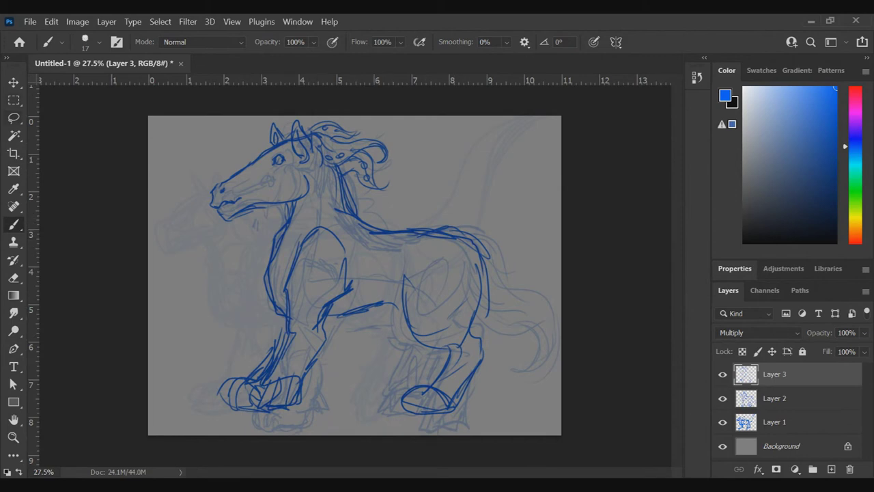
- Select the creature's head and mane, scale them down, and reposition them over the neck
{"action": "key", "text": "l"}
{"action": "mouse_move", "coordinate": [199, 157]}
{"action": "left_mouse_down"}
{"action": "mouse_move", "coordinate": [241, 220]}
{"action": "mouse_move", "coordinate": [328, 202]}
{"action": "mouse_move", "coordinate": [409, 135]}
{"action": "mouse_move", "coordinate": [192, 145]}
{"action": "mouse_move", "coordinate": [198, 161]}
{"action": "left_mouse_up"}
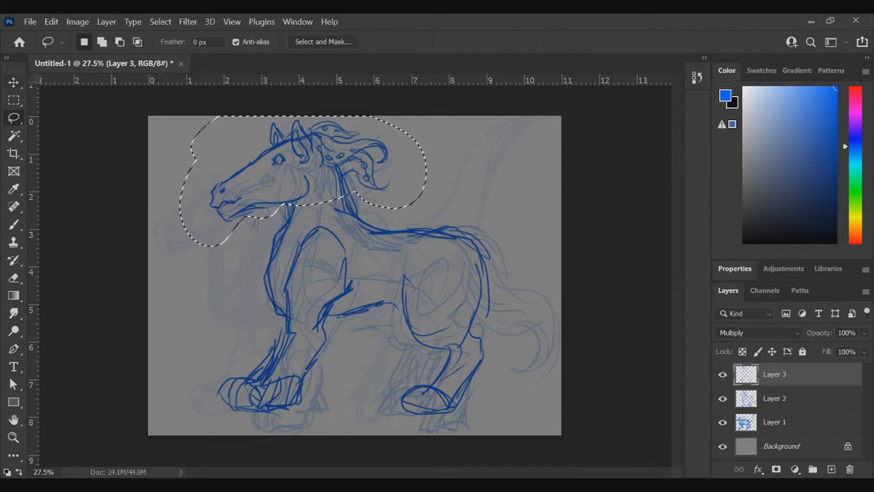
{"action": "key", "text": "v"}
{"action": "left_click_drag", "start_coordinate": [425, 181], "coordinate": [385, 181]}
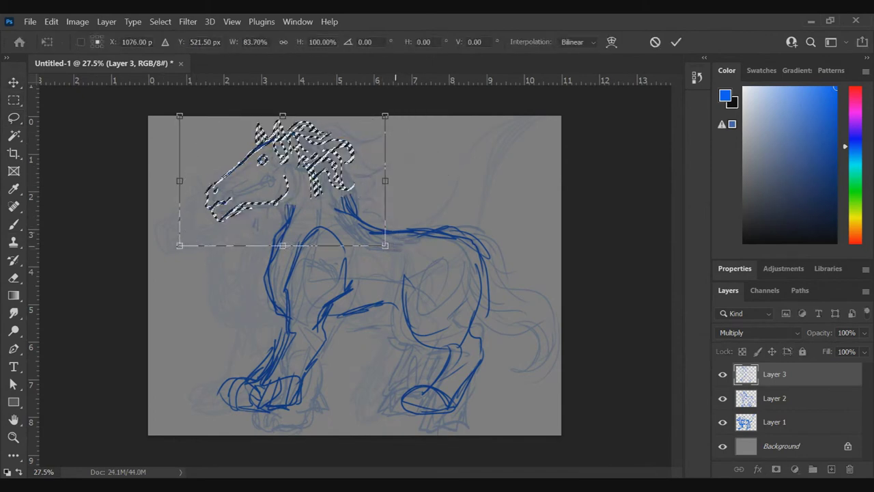
{"action": "left_click_drag", "start_coordinate": [385, 245], "coordinate": [370, 223]}
{"action": "left_click_drag", "start_coordinate": [456, 182], "coordinate": [461, 196]}
{"action": "left_click_drag", "start_coordinate": [299, 166], "coordinate": [328, 167]}
{"action": "left_click_drag", "start_coordinate": [335, 133], "coordinate": [318, 139]}
{"action": "key", "text": "Return"}
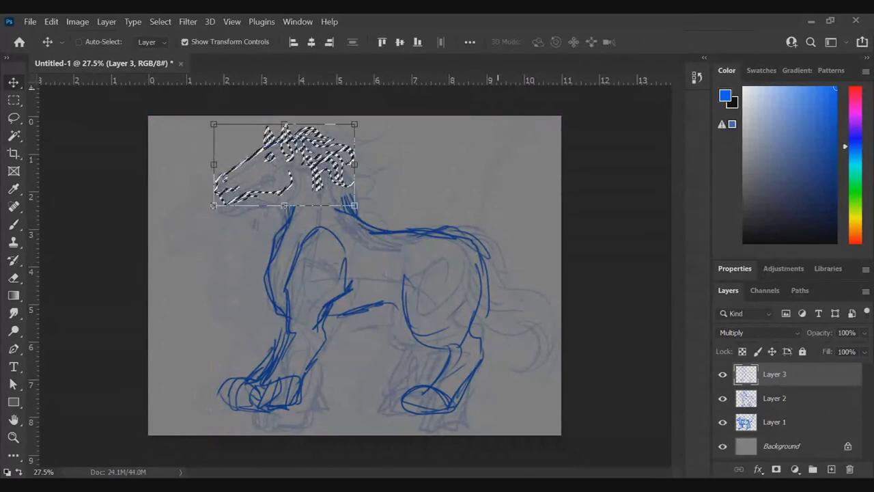
{"action": "key", "text": "l"}
{"action": "key", "text": "ctrl+d"}
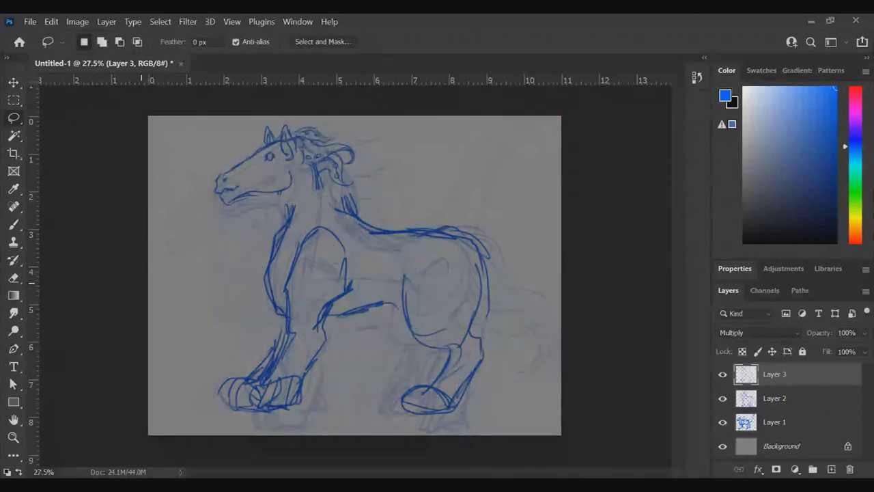
- Redraw the throat, chest and nape lines to reconnect the smaller head to the body
{"action": "key", "text": "b"}
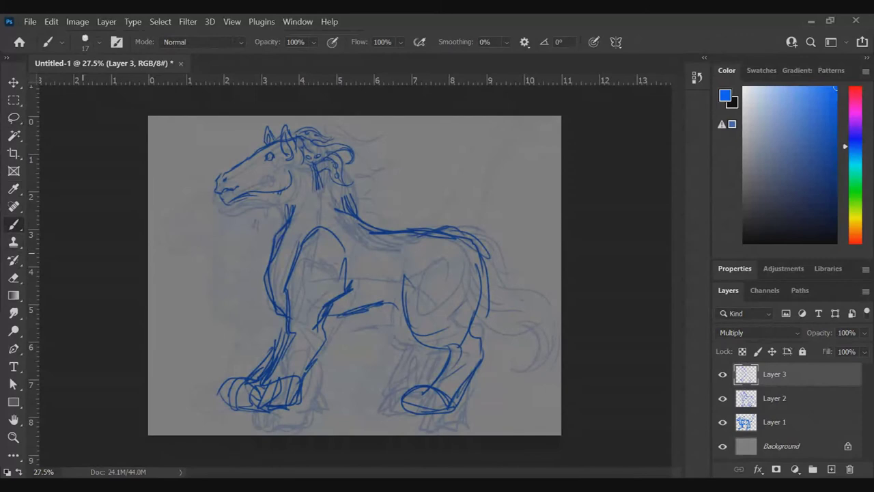
{"action": "left_click_drag", "start_coordinate": [284, 191], "coordinate": [276, 243]}
{"action": "mouse_move", "coordinate": [283, 220]}
{"action": "left_mouse_down"}
{"action": "mouse_move", "coordinate": [273, 308]}
{"action": "mouse_move", "coordinate": [281, 321]}
{"action": "left_mouse_up"}
{"action": "mouse_move", "coordinate": [329, 159]}
{"action": "left_mouse_down"}
{"action": "mouse_move", "coordinate": [341, 195]}
{"action": "mouse_move", "coordinate": [375, 222]}
{"action": "left_mouse_up"}
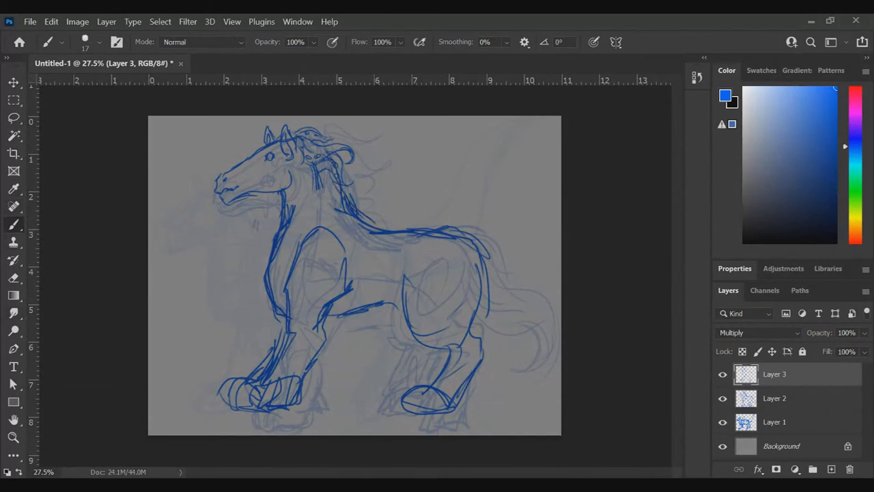
- Enlarge the eraser to 130 px and erase the near foreleg below the elbow, including its paw
{"action": "key", "text": "e"}
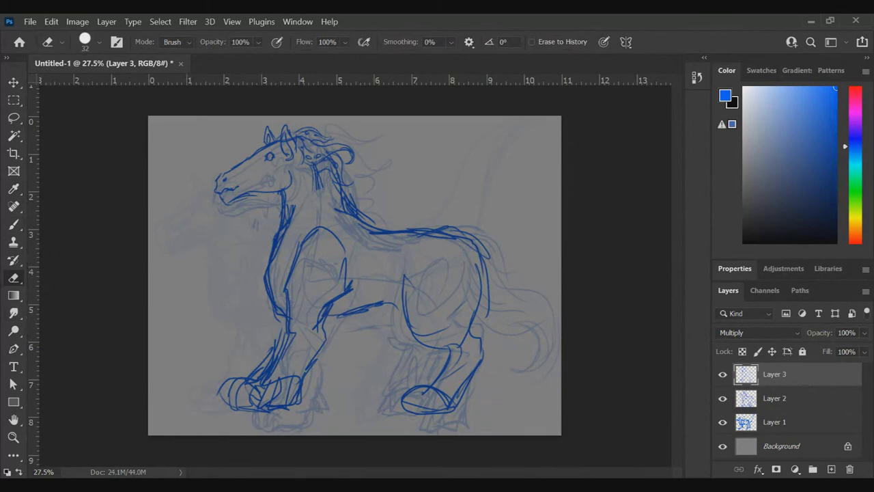
{"action": "left_click", "coordinate": [99, 41]}
{"action": "left_click", "coordinate": [126, 47]}
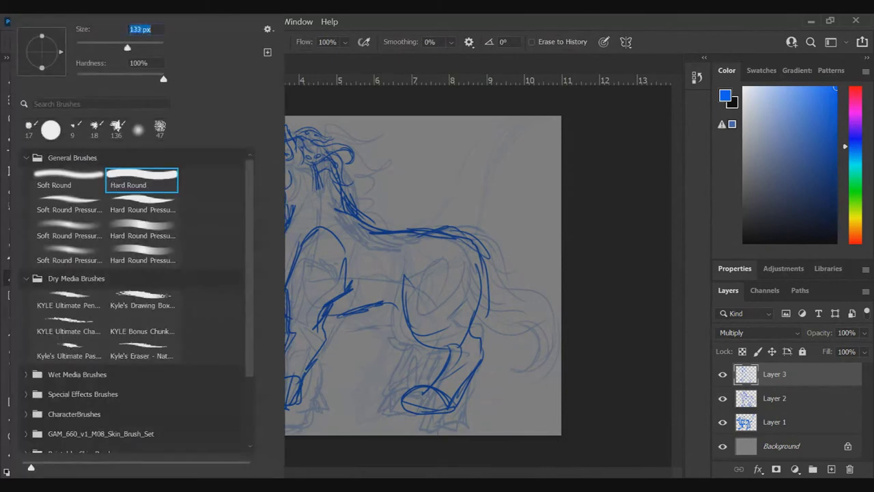
{"action": "mouse_move", "coordinate": [275, 401]}
{"action": "left_mouse_down"}
{"action": "mouse_move", "coordinate": [312, 380]}
{"action": "mouse_move", "coordinate": [202, 372]}
{"action": "mouse_move", "coordinate": [277, 347]}
{"action": "mouse_move", "coordinate": [258, 384]}
{"action": "mouse_move", "coordinate": [308, 329]}
{"action": "left_mouse_up"}
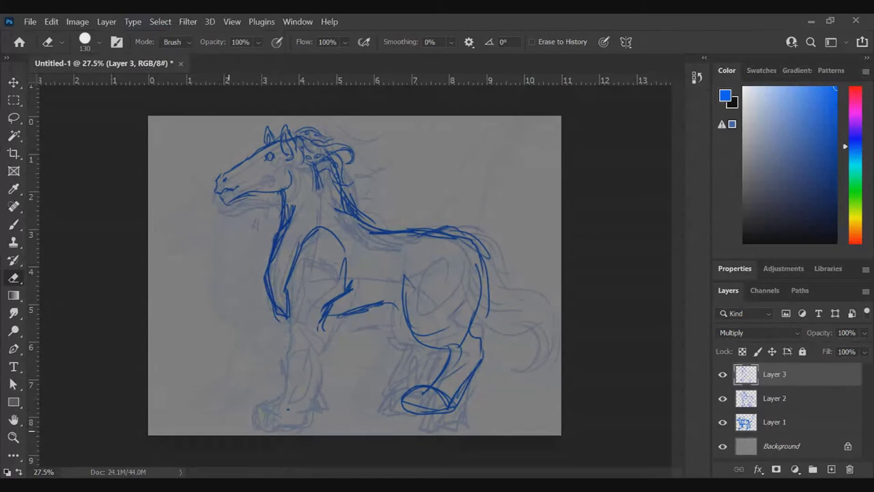
- Redraw the near foreleg's knee area below the elbow, and reinforce the nape line under the mane
{"action": "key", "text": "b"}
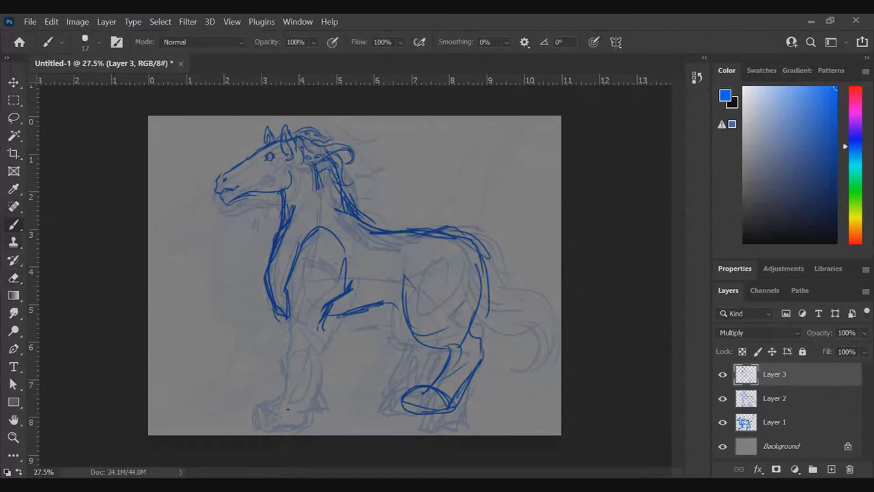
{"action": "mouse_move", "coordinate": [296, 330]}
{"action": "left_mouse_down"}
{"action": "mouse_move", "coordinate": [293, 301]}
{"action": "mouse_move", "coordinate": [290, 340]}
{"action": "left_mouse_up"}
{"action": "left_click_drag", "start_coordinate": [342, 297], "coordinate": [313, 374]}
{"action": "mouse_move", "coordinate": [287, 338]}
{"action": "left_mouse_down"}
{"action": "mouse_move", "coordinate": [295, 299]}
{"action": "mouse_move", "coordinate": [276, 351]}
{"action": "left_mouse_up"}
{"action": "left_click_drag", "start_coordinate": [315, 146], "coordinate": [335, 203]}
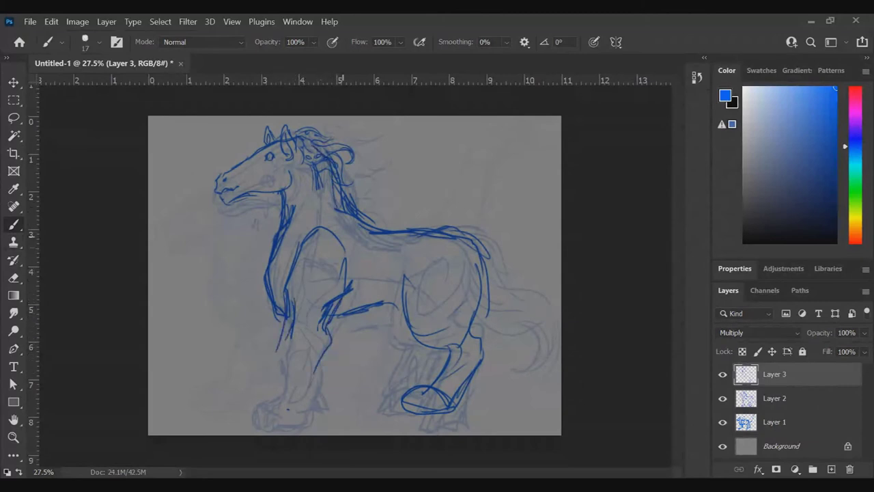
- Extend the near foreleg down and forward, ending in a smaller paw with rounded toes and claws
{"action": "left_click_drag", "start_coordinate": [288, 329], "coordinate": [258, 391]}
{"action": "mouse_move", "coordinate": [325, 347]}
{"action": "left_mouse_down"}
{"action": "mouse_move", "coordinate": [287, 410]}
{"action": "mouse_move", "coordinate": [286, 398]}
{"action": "mouse_move", "coordinate": [239, 400]}
{"action": "mouse_move", "coordinate": [288, 410]}
{"action": "left_mouse_up"}
{"action": "mouse_move", "coordinate": [240, 391]}
{"action": "left_mouse_down"}
{"action": "mouse_move", "coordinate": [272, 411]}
{"action": "mouse_move", "coordinate": [265, 386]}
{"action": "mouse_move", "coordinate": [268, 399]}
{"action": "mouse_move", "coordinate": [256, 403]}
{"action": "mouse_move", "coordinate": [271, 399]}
{"action": "mouse_move", "coordinate": [254, 411]}
{"action": "mouse_move", "coordinate": [262, 409]}
{"action": "mouse_move", "coordinate": [248, 407]}
{"action": "mouse_move", "coordinate": [241, 389]}
{"action": "mouse_move", "coordinate": [241, 407]}
{"action": "left_mouse_up"}
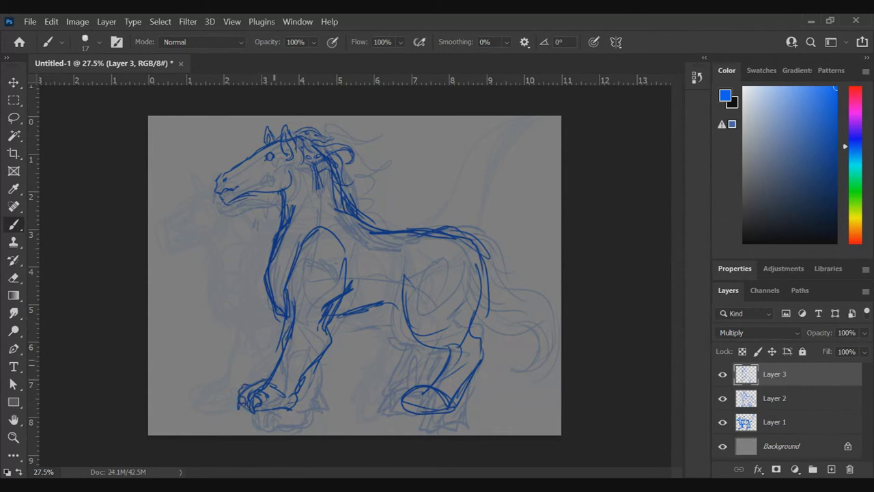
{"action": "left_click_drag", "start_coordinate": [252, 388], "coordinate": [277, 362]}
{"action": "left_click_drag", "start_coordinate": [296, 405], "coordinate": [230, 404]}
- Draw the far foreleg raised and bent in front of the chest, with a curled paw and toe pads
{"action": "mouse_move", "coordinate": [272, 305]}
{"action": "left_mouse_down"}
{"action": "mouse_move", "coordinate": [244, 318]}
{"action": "mouse_move", "coordinate": [239, 345]}
{"action": "mouse_move", "coordinate": [250, 359]}
{"action": "left_mouse_up"}
{"action": "mouse_move", "coordinate": [270, 319]}
{"action": "left_mouse_down"}
{"action": "mouse_move", "coordinate": [268, 364]}
{"action": "mouse_move", "coordinate": [263, 359]}
{"action": "mouse_move", "coordinate": [272, 354]}
{"action": "left_mouse_up"}
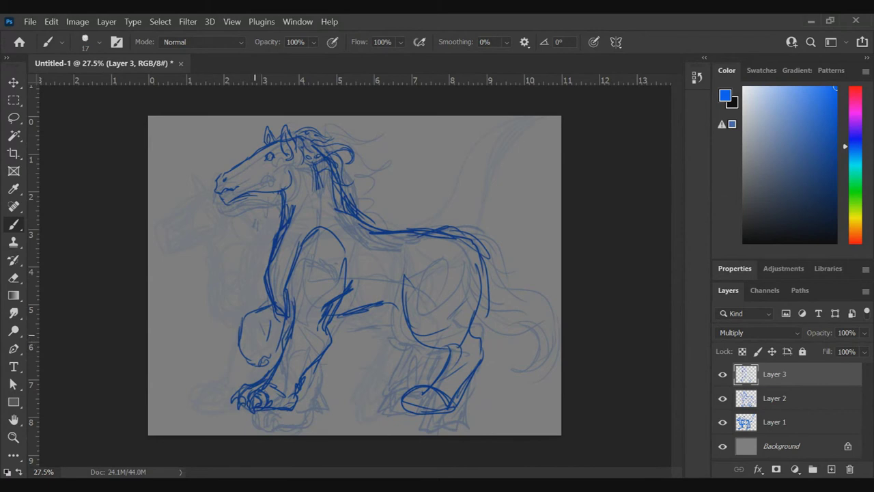
{"action": "mouse_move", "coordinate": [268, 320]}
{"action": "left_mouse_down"}
{"action": "mouse_move", "coordinate": [255, 331]}
{"action": "mouse_move", "coordinate": [259, 344]}
{"action": "mouse_move", "coordinate": [272, 346]}
{"action": "mouse_move", "coordinate": [269, 361]}
{"action": "mouse_move", "coordinate": [273, 331]}
{"action": "mouse_move", "coordinate": [257, 330]}
{"action": "mouse_move", "coordinate": [281, 333]}
{"action": "left_mouse_up"}
{"action": "mouse_move", "coordinate": [250, 309]}
{"action": "left_mouse_down"}
{"action": "mouse_move", "coordinate": [235, 320]}
{"action": "mouse_move", "coordinate": [251, 346]}
{"action": "left_mouse_up"}
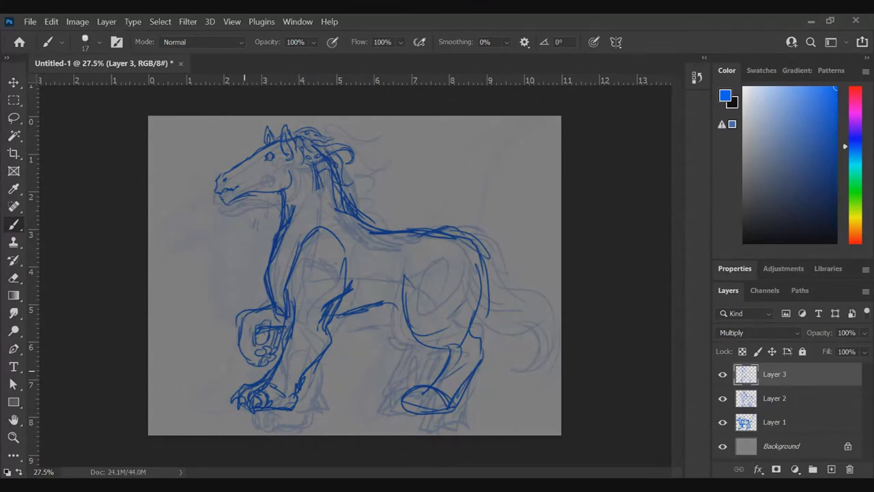
{"action": "mouse_move", "coordinate": [269, 297]}
{"action": "left_mouse_down"}
{"action": "mouse_move", "coordinate": [241, 319]}
{"action": "mouse_move", "coordinate": [243, 362]}
{"action": "left_mouse_up"}
- Extend the belly line to the thigh and sketch a curved arrow pointing up beneath the belly
{"action": "left_click_drag", "start_coordinate": [380, 306], "coordinate": [404, 304]}
{"action": "mouse_move", "coordinate": [342, 366]}
{"action": "left_mouse_down"}
{"action": "mouse_move", "coordinate": [377, 335]}
{"action": "mouse_move", "coordinate": [381, 342]}
{"action": "left_mouse_up"}
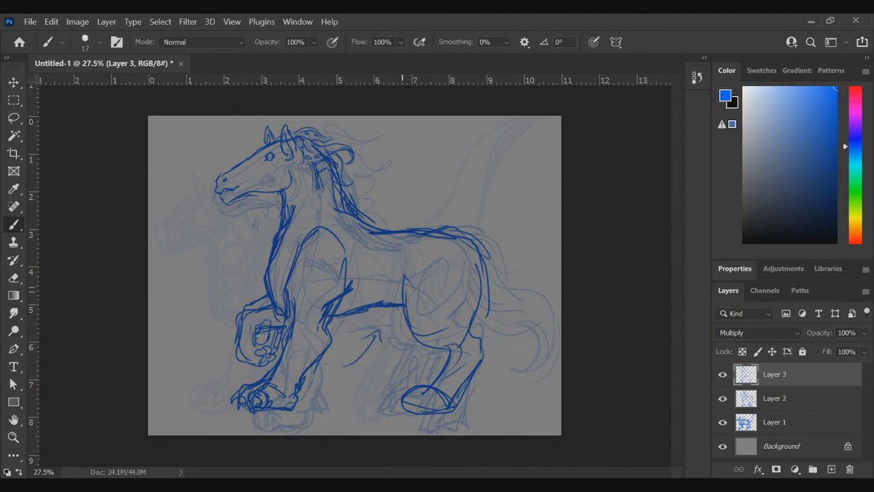
- Raise the withers and back line, and draw a flowing tail that curls up at its tip
{"action": "mouse_move", "coordinate": [328, 211]}
{"action": "left_mouse_down"}
{"action": "mouse_move", "coordinate": [314, 221]}
{"action": "mouse_move", "coordinate": [354, 228]}
{"action": "mouse_move", "coordinate": [316, 224]}
{"action": "mouse_move", "coordinate": [307, 233]}
{"action": "mouse_move", "coordinate": [407, 236]}
{"action": "mouse_move", "coordinate": [417, 223]}
{"action": "mouse_move", "coordinate": [477, 244]}
{"action": "mouse_move", "coordinate": [521, 319]}
{"action": "left_mouse_up"}
{"action": "left_click_drag", "start_coordinate": [483, 295], "coordinate": [486, 311]}
{"action": "mouse_move", "coordinate": [483, 278]}
{"action": "left_mouse_down"}
{"action": "mouse_move", "coordinate": [520, 349]}
{"action": "mouse_move", "coordinate": [488, 322]}
{"action": "mouse_move", "coordinate": [535, 354]}
{"action": "mouse_move", "coordinate": [534, 336]}
{"action": "left_mouse_up"}
{"action": "mouse_move", "coordinate": [497, 302]}
{"action": "left_mouse_down"}
{"action": "mouse_move", "coordinate": [534, 326]}
{"action": "mouse_move", "coordinate": [534, 352]}
{"action": "left_mouse_up"}
{"action": "mouse_move", "coordinate": [523, 312]}
{"action": "left_mouse_down"}
{"action": "mouse_move", "coordinate": [547, 349]}
{"action": "mouse_move", "coordinate": [530, 327]}
{"action": "left_mouse_up"}
{"action": "left_click_drag", "start_coordinate": [536, 295], "coordinate": [512, 320]}
{"action": "mouse_move", "coordinate": [529, 303]}
{"action": "left_mouse_down"}
{"action": "mouse_move", "coordinate": [520, 271]}
{"action": "mouse_move", "coordinate": [546, 330]}
{"action": "mouse_move", "coordinate": [501, 335]}
{"action": "left_mouse_up"}
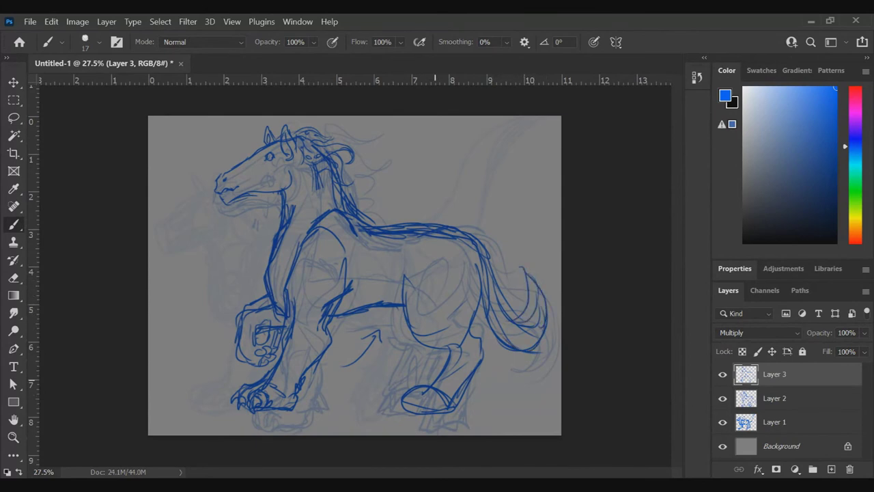
- Add mane locks down the back of the neck, and refine the muzzle and cheek lines
{"action": "mouse_move", "coordinate": [321, 177]}
{"action": "left_mouse_down"}
{"action": "mouse_move", "coordinate": [328, 197]}
{"action": "mouse_move", "coordinate": [350, 199]}
{"action": "mouse_move", "coordinate": [371, 222]}
{"action": "left_mouse_up"}
{"action": "mouse_move", "coordinate": [346, 191]}
{"action": "left_mouse_down"}
{"action": "mouse_move", "coordinate": [357, 203]}
{"action": "mouse_move", "coordinate": [340, 197]}
{"action": "mouse_move", "coordinate": [364, 211]}
{"action": "left_mouse_up"}
{"action": "left_click_drag", "start_coordinate": [226, 171], "coordinate": [217, 185]}
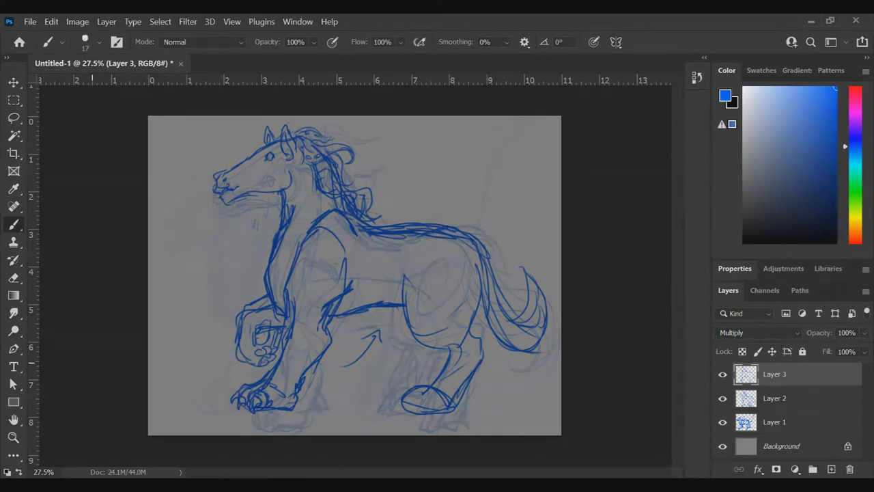
{"action": "left_click_drag", "start_coordinate": [263, 164], "coordinate": [251, 172]}
- Thicken the near hind leg and paw with toe lines, and draw the far hind leg behind it
{"action": "mouse_move", "coordinate": [445, 351]}
{"action": "left_mouse_down"}
{"action": "mouse_move", "coordinate": [426, 384]}
{"action": "mouse_move", "coordinate": [413, 385]}
{"action": "mouse_move", "coordinate": [413, 396]}
{"action": "mouse_move", "coordinate": [439, 400]}
{"action": "mouse_move", "coordinate": [476, 378]}
{"action": "left_mouse_up"}
{"action": "mouse_move", "coordinate": [408, 390]}
{"action": "left_mouse_down"}
{"action": "mouse_move", "coordinate": [430, 412]}
{"action": "mouse_move", "coordinate": [449, 403]}
{"action": "mouse_move", "coordinate": [428, 392]}
{"action": "mouse_move", "coordinate": [420, 401]}
{"action": "mouse_move", "coordinate": [415, 385]}
{"action": "mouse_move", "coordinate": [399, 413]}
{"action": "mouse_move", "coordinate": [444, 407]}
{"action": "left_mouse_up"}
{"action": "left_click_drag", "start_coordinate": [444, 407], "coordinate": [449, 395]}
{"action": "left_click_drag", "start_coordinate": [444, 353], "coordinate": [418, 384]}
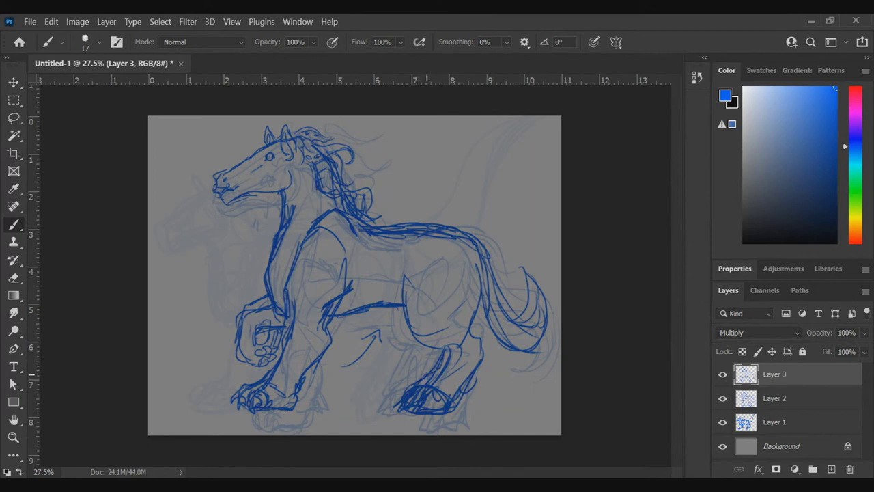
{"action": "mouse_move", "coordinate": [394, 307]}
{"action": "left_mouse_down"}
{"action": "mouse_move", "coordinate": [410, 362]}
{"action": "mouse_move", "coordinate": [392, 374]}
{"action": "mouse_move", "coordinate": [413, 375]}
{"action": "mouse_move", "coordinate": [392, 384]}
{"action": "mouse_move", "coordinate": [409, 389]}
{"action": "mouse_move", "coordinate": [392, 383]}
{"action": "mouse_move", "coordinate": [400, 368]}
{"action": "mouse_move", "coordinate": [430, 378]}
{"action": "left_mouse_up"}
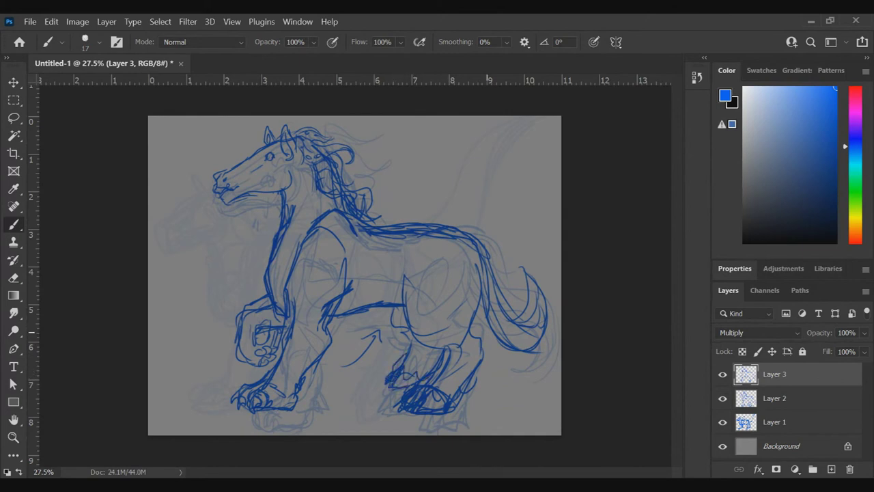
- Draw wavy mane tufts over the shoulder, along the back and onto the tail base, and add a forelock
{"action": "mouse_move", "coordinate": [356, 230]}
{"action": "left_mouse_down"}
{"action": "mouse_move", "coordinate": [365, 260]}
{"action": "mouse_move", "coordinate": [373, 256]}
{"action": "mouse_move", "coordinate": [370, 284]}
{"action": "mouse_move", "coordinate": [369, 251]}
{"action": "left_mouse_up"}
{"action": "mouse_move", "coordinate": [370, 257]}
{"action": "left_mouse_down"}
{"action": "mouse_move", "coordinate": [364, 231]}
{"action": "mouse_move", "coordinate": [410, 222]}
{"action": "mouse_move", "coordinate": [388, 263]}
{"action": "left_mouse_up"}
{"action": "left_click_drag", "start_coordinate": [391, 234], "coordinate": [384, 261]}
{"action": "left_click_drag", "start_coordinate": [410, 221], "coordinate": [453, 218]}
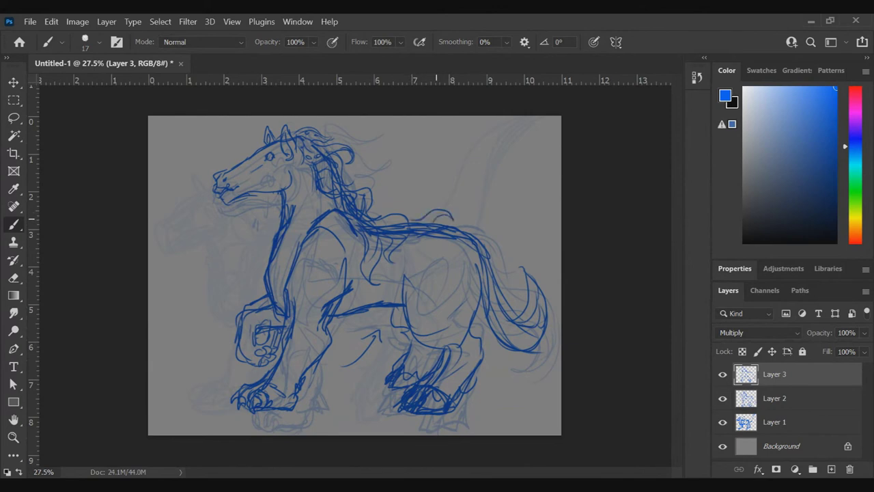
{"action": "left_click_drag", "start_coordinate": [433, 222], "coordinate": [478, 218]}
{"action": "mouse_move", "coordinate": [430, 239]}
{"action": "left_mouse_down"}
{"action": "mouse_move", "coordinate": [477, 231]}
{"action": "mouse_move", "coordinate": [482, 240]}
{"action": "mouse_move", "coordinate": [464, 227]}
{"action": "mouse_move", "coordinate": [494, 265]}
{"action": "mouse_move", "coordinate": [512, 265]}
{"action": "mouse_move", "coordinate": [501, 268]}
{"action": "mouse_move", "coordinate": [490, 246]}
{"action": "mouse_move", "coordinate": [471, 282]}
{"action": "left_mouse_up"}
{"action": "mouse_move", "coordinate": [264, 135]}
{"action": "left_mouse_down"}
{"action": "mouse_move", "coordinate": [239, 147]}
{"action": "mouse_move", "coordinate": [275, 140]}
{"action": "left_mouse_up"}
{"action": "left_click_drag", "start_coordinate": [337, 264], "coordinate": [340, 293]}
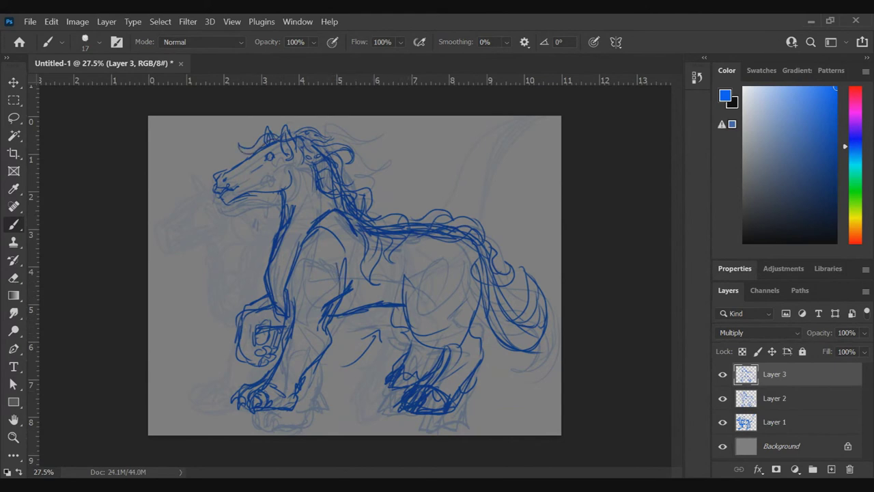
- Lower Layer 3's opacity to 45% and hide Layer 1 and Layer 2
{"action": "left_click", "coordinate": [864, 333]}
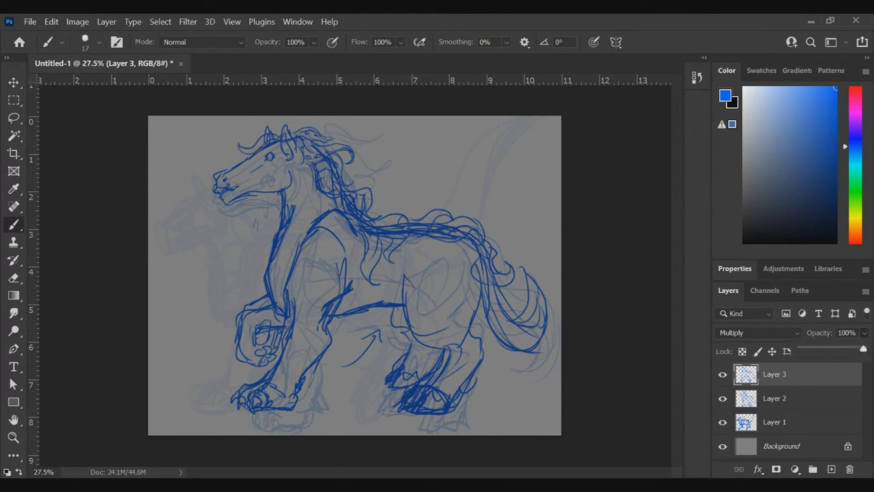
{"action": "left_click_drag", "start_coordinate": [863, 348], "coordinate": [828, 349]}
{"action": "left_click", "coordinate": [722, 421]}
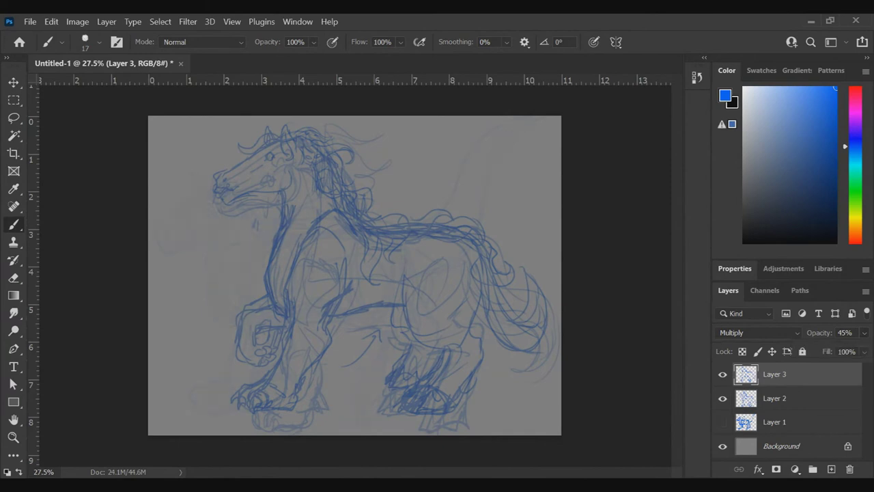
{"action": "left_click", "coordinate": [722, 397]}
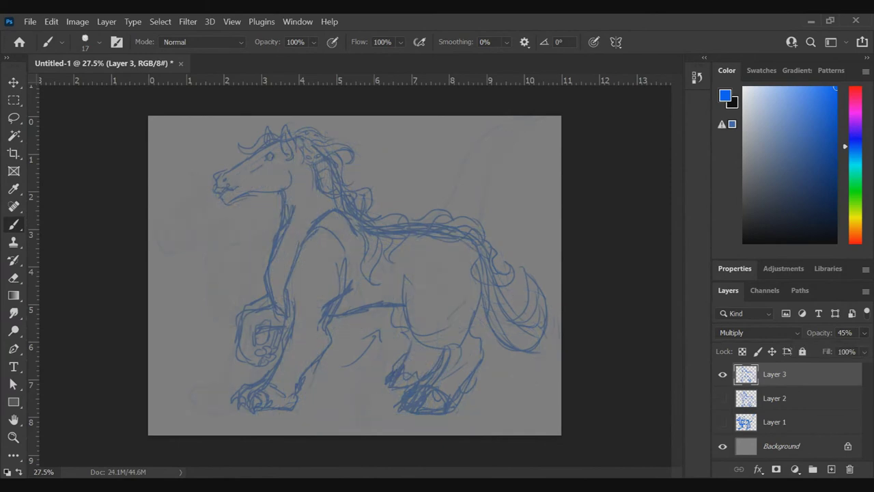
- Add a new layer above Layer 3, and set up the KYLE Ultimate Pencil brush at 15 px in black
{"action": "left_click", "coordinate": [831, 469]}
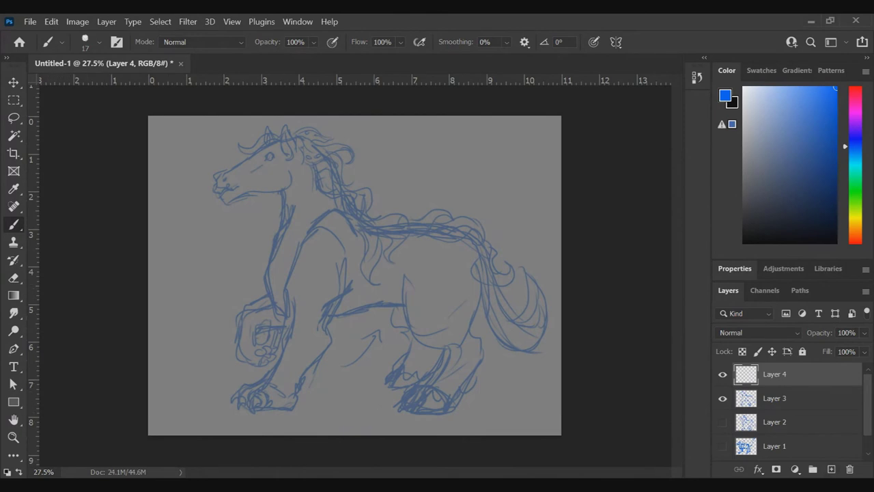
{"action": "key", "text": "d"}
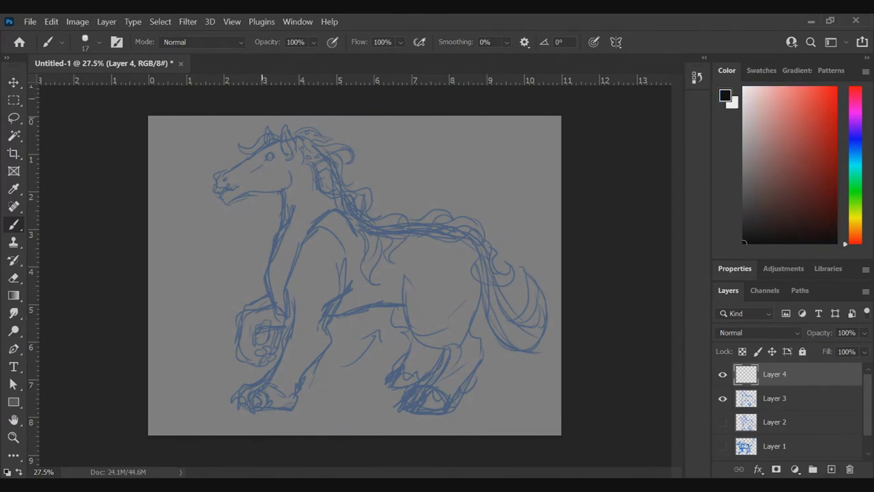
{"action": "left_click", "coordinate": [99, 42]}
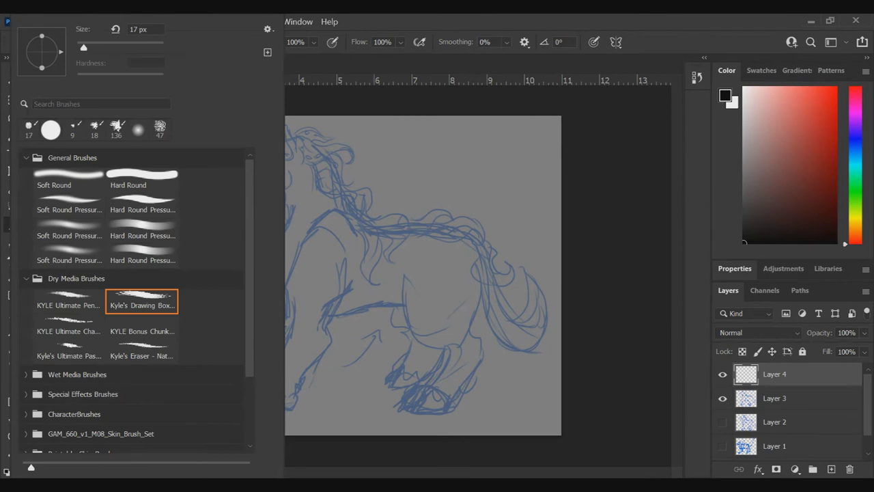
{"action": "left_click", "coordinate": [69, 301]}
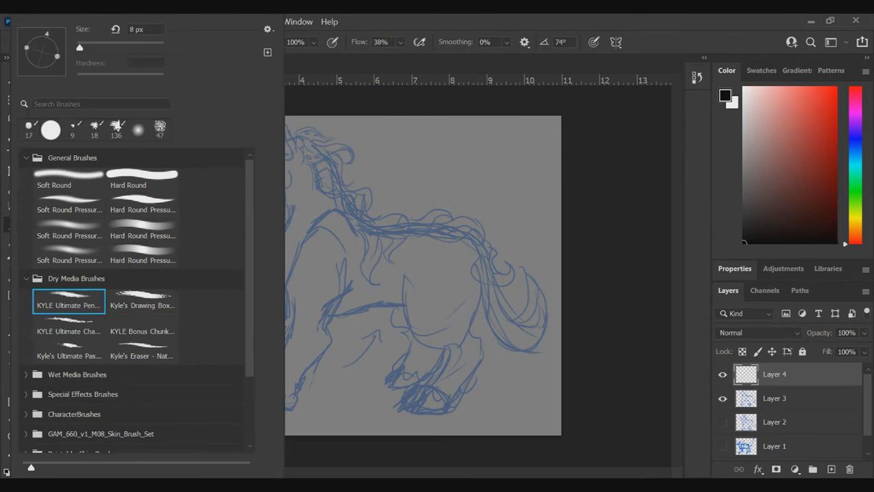
{"action": "left_click_drag", "start_coordinate": [79, 47], "coordinate": [85, 48]}
{"action": "type", "text": "15"}
{"action": "key", "text": "Return"}
{"action": "left_click", "coordinate": [608, 219]}
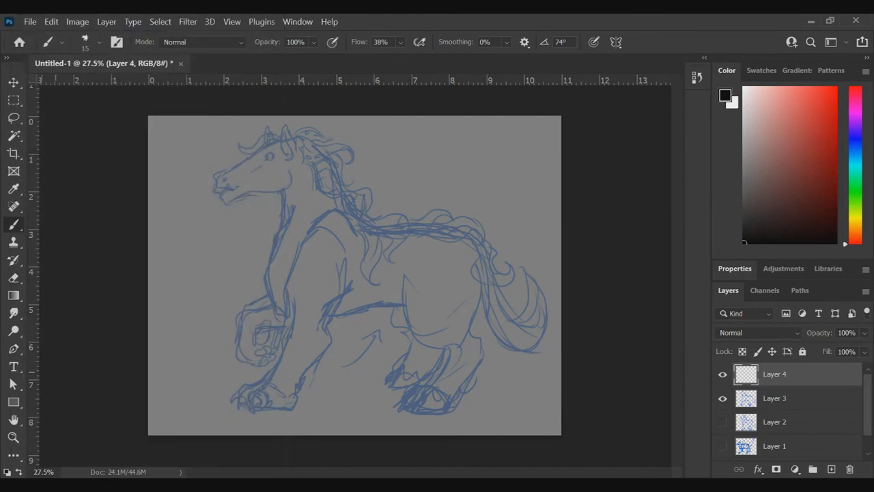
- Line the creature's eye in black with dark lids, pointed corners, and an iris and pupil
{"action": "left_click", "coordinate": [14, 437]}
{"action": "left_click_drag", "start_coordinate": [280, 180], "coordinate": [267, 206]}
{"action": "left_click_drag", "start_coordinate": [677, 250], "coordinate": [676, 227]}
{"action": "key", "text": "b"}
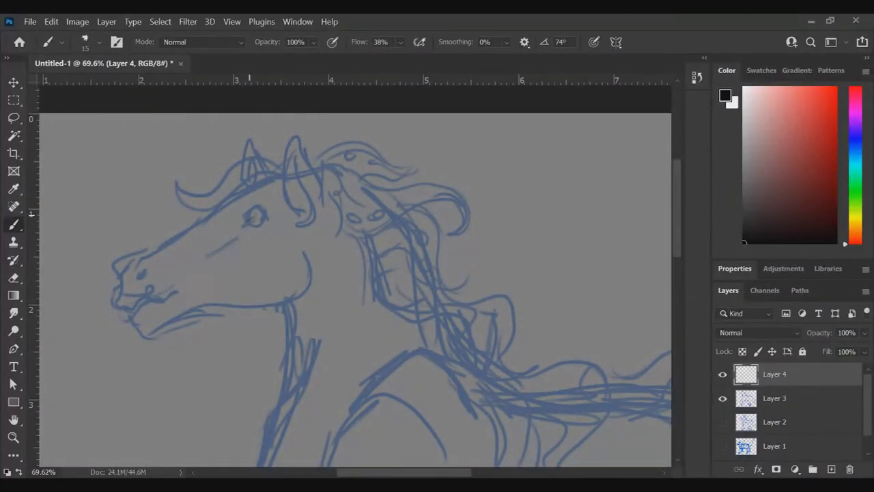
{"action": "mouse_move", "coordinate": [249, 214]}
{"action": "left_mouse_down"}
{"action": "mouse_move", "coordinate": [246, 222]}
{"action": "mouse_move", "coordinate": [244, 209]}
{"action": "mouse_move", "coordinate": [266, 205]}
{"action": "mouse_move", "coordinate": [236, 222]}
{"action": "mouse_move", "coordinate": [258, 202]}
{"action": "mouse_move", "coordinate": [271, 213]}
{"action": "mouse_move", "coordinate": [237, 222]}
{"action": "mouse_move", "coordinate": [238, 232]}
{"action": "mouse_move", "coordinate": [277, 206]}
{"action": "left_mouse_up"}
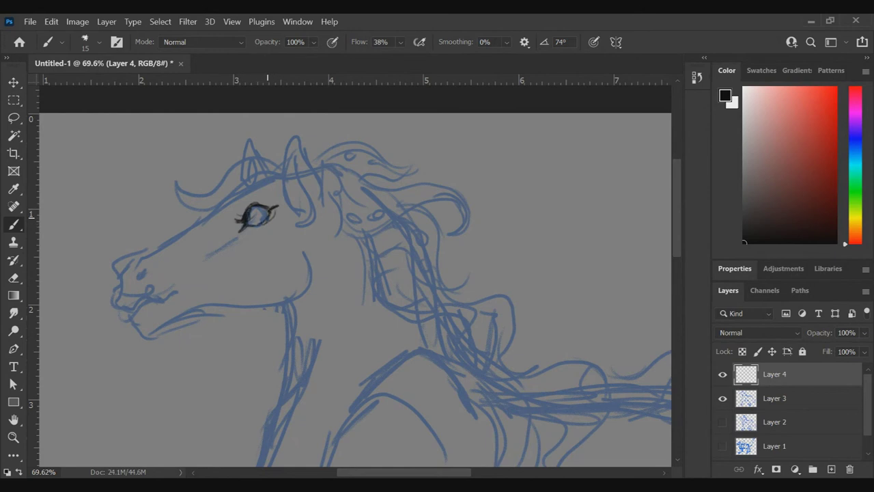
{"action": "mouse_move", "coordinate": [248, 225]}
{"action": "left_mouse_down"}
{"action": "mouse_move", "coordinate": [273, 210]}
{"action": "mouse_move", "coordinate": [252, 205]}
{"action": "left_mouse_up"}
{"action": "left_click_drag", "start_coordinate": [260, 223], "coordinate": [263, 209]}
{"action": "mouse_move", "coordinate": [254, 222]}
{"action": "left_mouse_down"}
{"action": "mouse_move", "coordinate": [251, 211]}
{"action": "mouse_move", "coordinate": [261, 209]}
{"action": "mouse_move", "coordinate": [259, 219]}
{"action": "mouse_move", "coordinate": [250, 211]}
{"action": "left_mouse_up"}
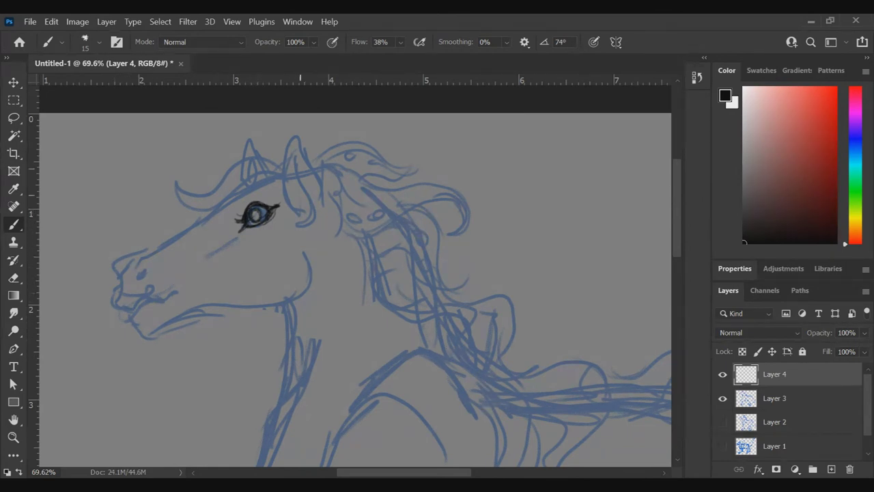
- Line both of the creature's pointed ears in black, adding inner contour lines to the near ear
{"action": "mouse_move", "coordinate": [288, 195]}
{"action": "left_mouse_down"}
{"action": "mouse_move", "coordinate": [285, 159]}
{"action": "mouse_move", "coordinate": [300, 133]}
{"action": "mouse_move", "coordinate": [311, 171]}
{"action": "left_mouse_up"}
{"action": "left_click_drag", "start_coordinate": [303, 137], "coordinate": [325, 204]}
{"action": "mouse_move", "coordinate": [296, 153]}
{"action": "left_mouse_down"}
{"action": "mouse_move", "coordinate": [313, 198]}
{"action": "mouse_move", "coordinate": [306, 208]}
{"action": "left_mouse_up"}
{"action": "mouse_move", "coordinate": [294, 164]}
{"action": "left_mouse_down"}
{"action": "mouse_move", "coordinate": [312, 200]}
{"action": "mouse_move", "coordinate": [293, 166]}
{"action": "mouse_move", "coordinate": [292, 194]}
{"action": "mouse_move", "coordinate": [313, 199]}
{"action": "left_mouse_up"}
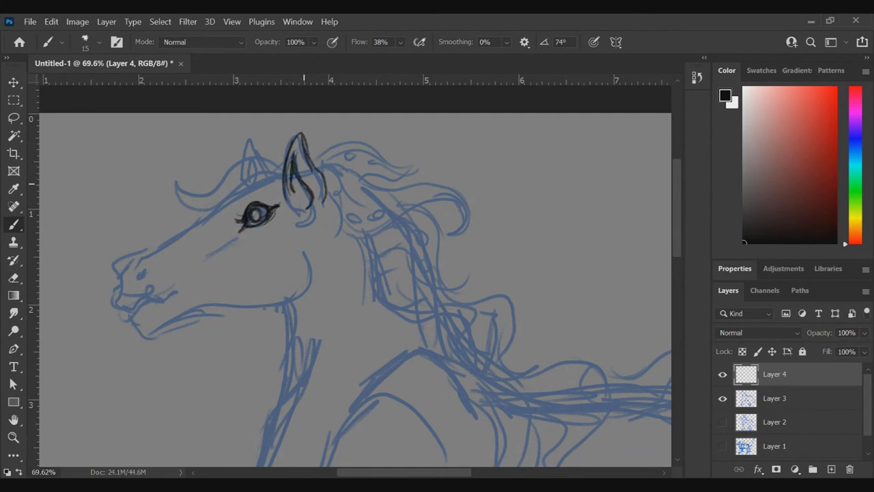
{"action": "mouse_move", "coordinate": [258, 155]}
{"action": "left_mouse_down"}
{"action": "mouse_move", "coordinate": [243, 134]}
{"action": "mouse_move", "coordinate": [235, 165]}
{"action": "mouse_move", "coordinate": [245, 130]}
{"action": "left_mouse_up"}
{"action": "mouse_move", "coordinate": [245, 129]}
{"action": "left_mouse_down"}
{"action": "mouse_move", "coordinate": [257, 154]}
{"action": "mouse_move", "coordinate": [219, 203]}
{"action": "mouse_move", "coordinate": [228, 208]}
{"action": "left_mouse_up"}
- Line the forehead, nose bridge, nostrils and upper muzzle in black over the blue sketch
{"action": "left_click_drag", "start_coordinate": [249, 180], "coordinate": [218, 215]}
{"action": "left_click_drag", "start_coordinate": [250, 180], "coordinate": [224, 199]}
{"action": "left_click_drag", "start_coordinate": [284, 168], "coordinate": [248, 182]}
{"action": "mouse_move", "coordinate": [213, 208]}
{"action": "left_mouse_down"}
{"action": "mouse_move", "coordinate": [152, 245]}
{"action": "mouse_move", "coordinate": [216, 212]}
{"action": "mouse_move", "coordinate": [112, 262]}
{"action": "left_mouse_up"}
{"action": "mouse_move", "coordinate": [110, 260]}
{"action": "left_mouse_down"}
{"action": "mouse_move", "coordinate": [123, 280]}
{"action": "mouse_move", "coordinate": [150, 269]}
{"action": "left_mouse_up"}
{"action": "mouse_move", "coordinate": [139, 270]}
{"action": "left_mouse_down"}
{"action": "mouse_move", "coordinate": [156, 283]}
{"action": "mouse_move", "coordinate": [108, 299]}
{"action": "mouse_move", "coordinate": [113, 314]}
{"action": "mouse_move", "coordinate": [147, 317]}
{"action": "mouse_move", "coordinate": [163, 306]}
{"action": "left_mouse_up"}
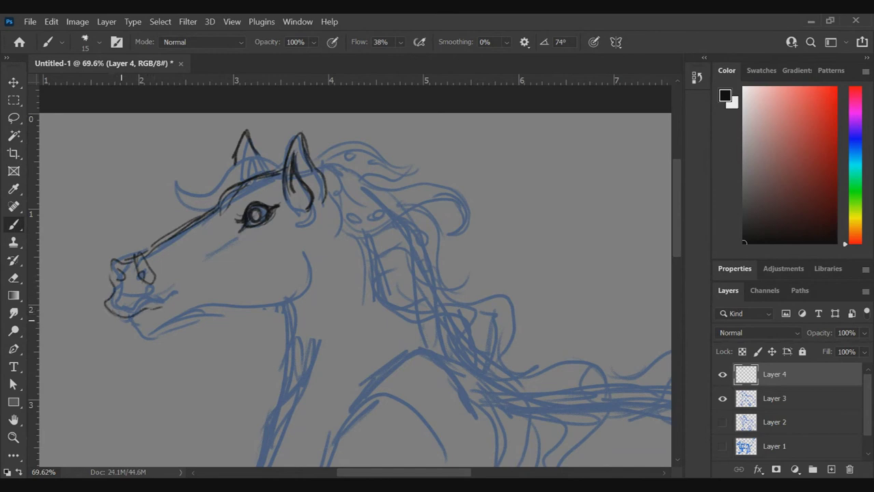
{"action": "left_click_drag", "start_coordinate": [117, 266], "coordinate": [118, 285]}
{"action": "mouse_move", "coordinate": [114, 289]}
{"action": "left_mouse_down"}
{"action": "mouse_move", "coordinate": [119, 267]}
{"action": "mouse_move", "coordinate": [116, 274]}
{"action": "left_mouse_up"}
- Line the lower lip, chin, jaw and rounded cheek in black, and strengthen the forehead contour
{"action": "mouse_move", "coordinate": [123, 320]}
{"action": "left_mouse_down"}
{"action": "mouse_move", "coordinate": [167, 341]}
{"action": "mouse_move", "coordinate": [204, 320]}
{"action": "mouse_move", "coordinate": [196, 325]}
{"action": "left_mouse_up"}
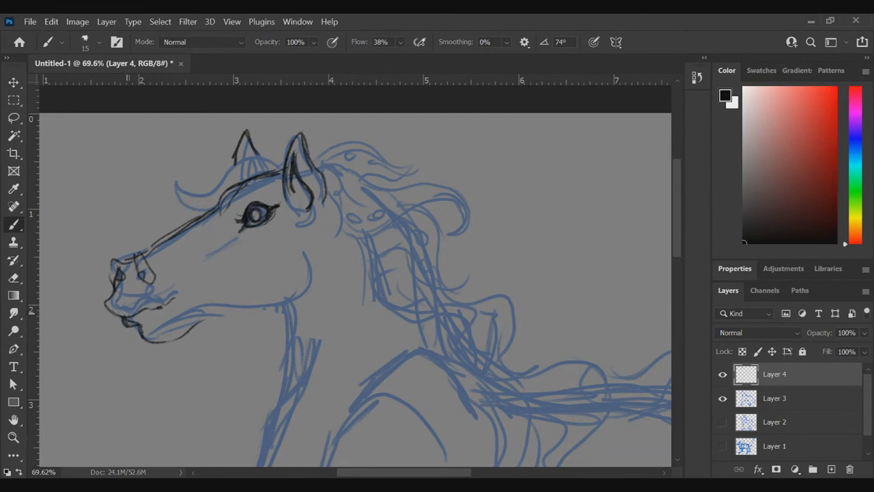
{"action": "mouse_move", "coordinate": [163, 339]}
{"action": "left_mouse_down"}
{"action": "mouse_move", "coordinate": [214, 314]}
{"action": "mouse_move", "coordinate": [281, 317]}
{"action": "mouse_move", "coordinate": [316, 307]}
{"action": "left_mouse_up"}
{"action": "mouse_move", "coordinate": [327, 251]}
{"action": "left_mouse_down"}
{"action": "mouse_move", "coordinate": [336, 280]}
{"action": "mouse_move", "coordinate": [267, 325]}
{"action": "mouse_move", "coordinate": [194, 320]}
{"action": "left_mouse_up"}
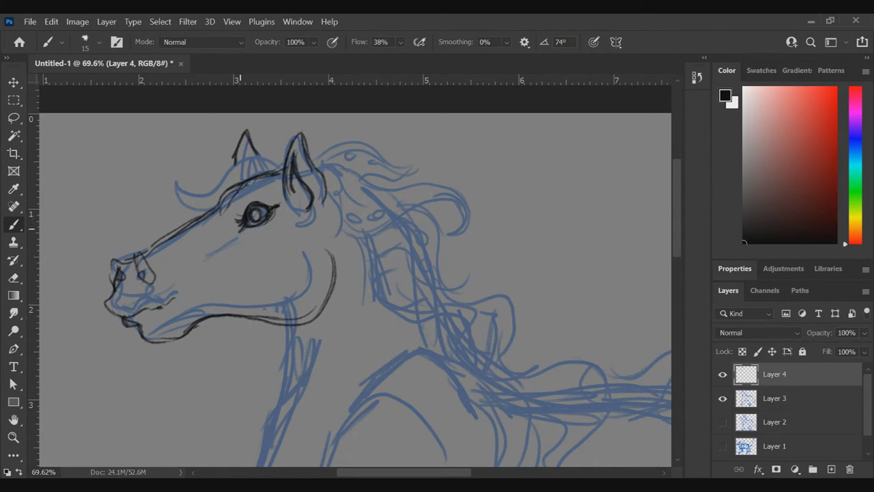
{"action": "left_click_drag", "start_coordinate": [330, 272], "coordinate": [317, 312]}
{"action": "mouse_move", "coordinate": [194, 324]}
{"action": "left_mouse_down"}
{"action": "mouse_move", "coordinate": [154, 336]}
{"action": "mouse_move", "coordinate": [201, 318]}
{"action": "mouse_move", "coordinate": [141, 336]}
{"action": "left_mouse_up"}
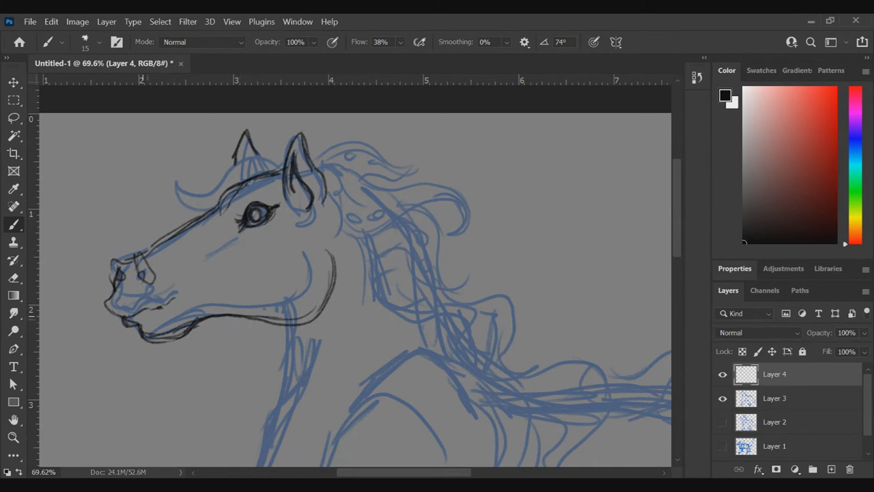
{"action": "left_click_drag", "start_coordinate": [243, 188], "coordinate": [225, 211]}
{"action": "left_click_drag", "start_coordinate": [228, 196], "coordinate": [283, 170]}
- Line the front of the neck and chest in black, curving down to the raised foreleg's elbow, with faint strokes at the withers
{"action": "mouse_move", "coordinate": [676, 202]}
{"action": "left_mouse_down"}
{"action": "mouse_move", "coordinate": [677, 245]}
{"action": "mouse_move", "coordinate": [676, 219]}
{"action": "left_mouse_up"}
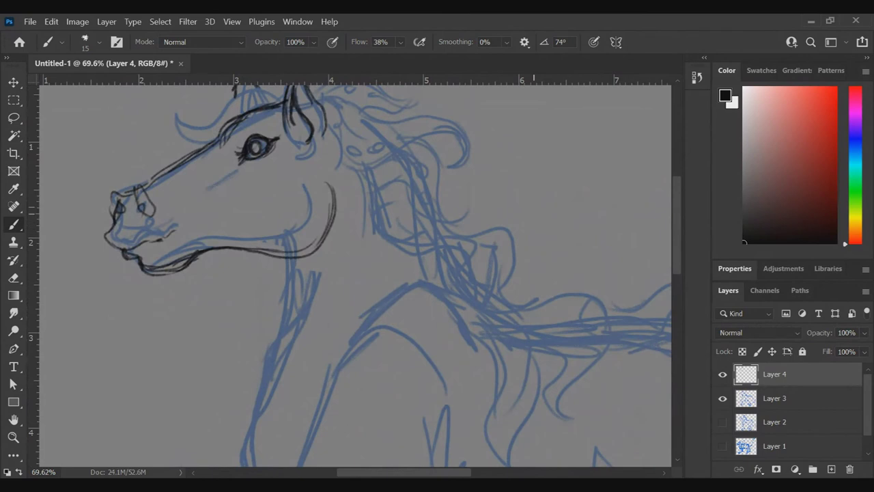
{"action": "left_click_drag", "start_coordinate": [436, 241], "coordinate": [434, 285]}
{"action": "left_click_drag", "start_coordinate": [441, 236], "coordinate": [439, 257]}
{"action": "left_click_drag", "start_coordinate": [298, 270], "coordinate": [246, 398]}
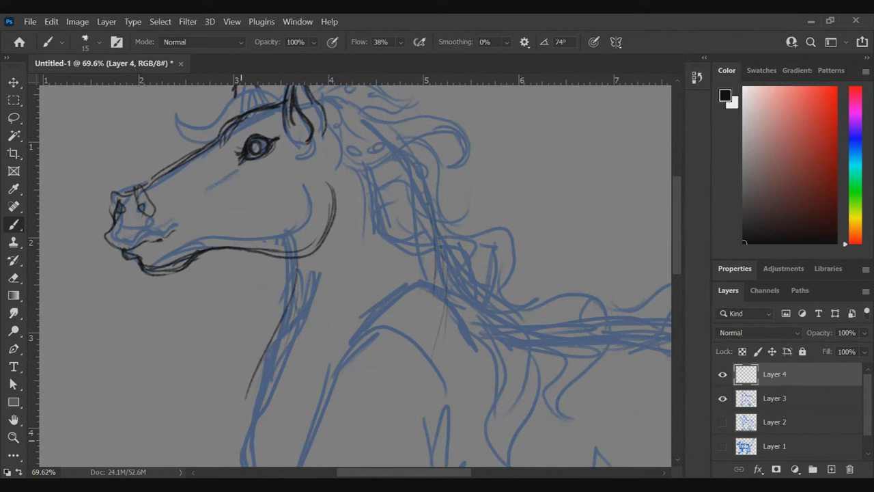
{"action": "scroll", "coordinate": [355, 276], "scroll_direction": "down", "scroll_amount": 5}
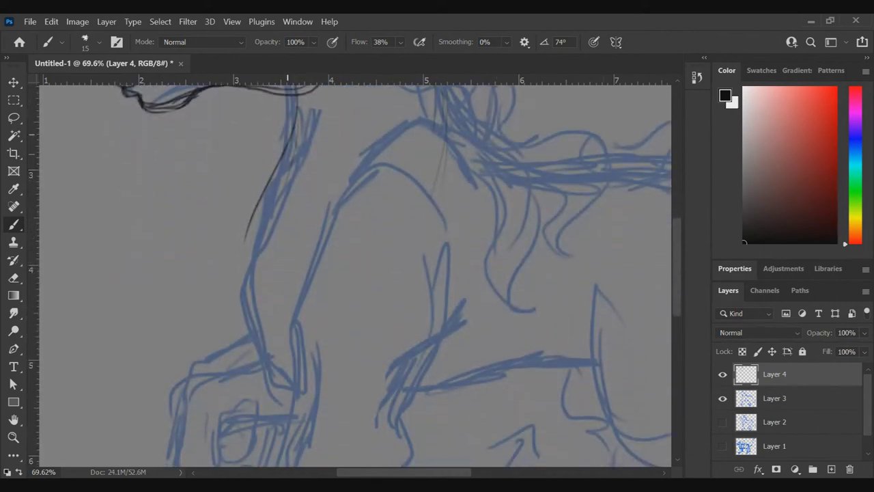
{"action": "mouse_move", "coordinate": [268, 197]}
{"action": "left_mouse_down"}
{"action": "mouse_move", "coordinate": [230, 268]}
{"action": "mouse_move", "coordinate": [248, 351]}
{"action": "mouse_move", "coordinate": [262, 372]}
{"action": "left_mouse_up"}
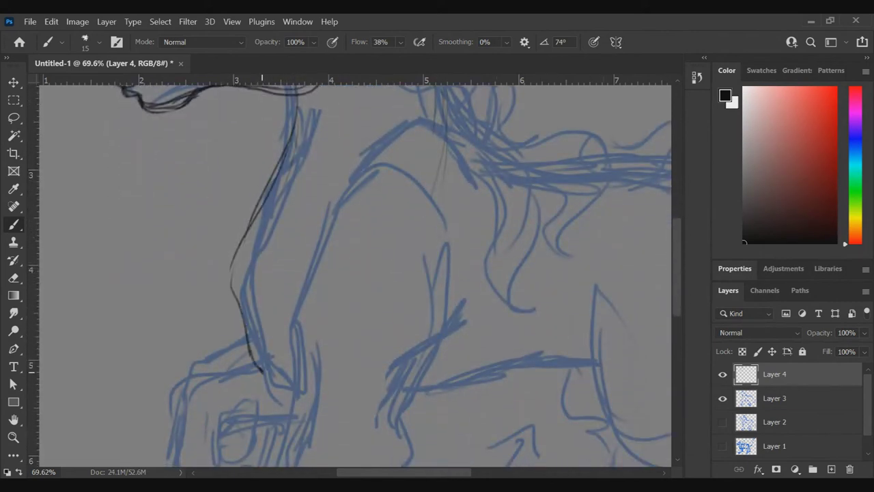
{"action": "mouse_move", "coordinate": [252, 310]}
{"action": "left_mouse_down"}
{"action": "mouse_move", "coordinate": [274, 363]}
{"action": "mouse_move", "coordinate": [297, 380]}
{"action": "mouse_move", "coordinate": [266, 374]}
{"action": "left_mouse_up"}
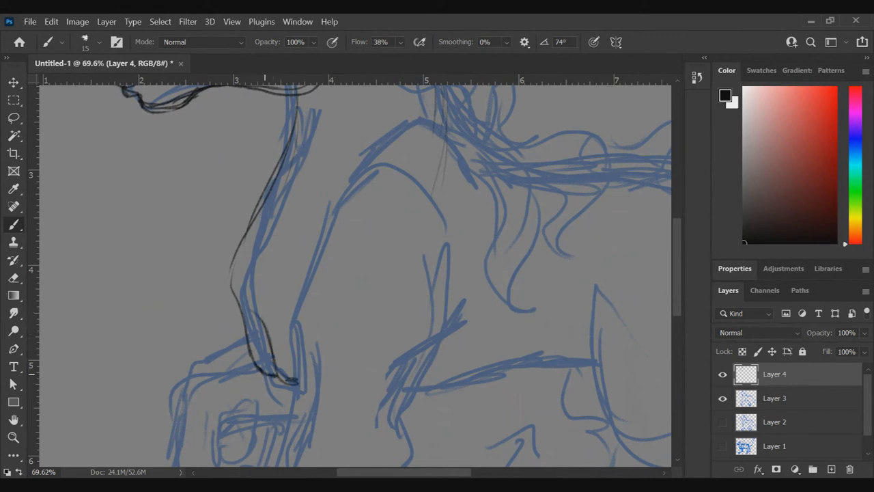
- Line the raised foreleg and its curled paw in black, with rounded toes and the wrist's underside
{"action": "scroll", "coordinate": [355, 276], "scroll_direction": "down", "scroll_amount": 5}
{"action": "scroll", "coordinate": [355, 276], "scroll_direction": "up", "scroll_amount": 1}
{"action": "mouse_move", "coordinate": [252, 235]}
{"action": "left_mouse_down"}
{"action": "mouse_move", "coordinate": [185, 251]}
{"action": "mouse_move", "coordinate": [152, 334]}
{"action": "left_mouse_up"}
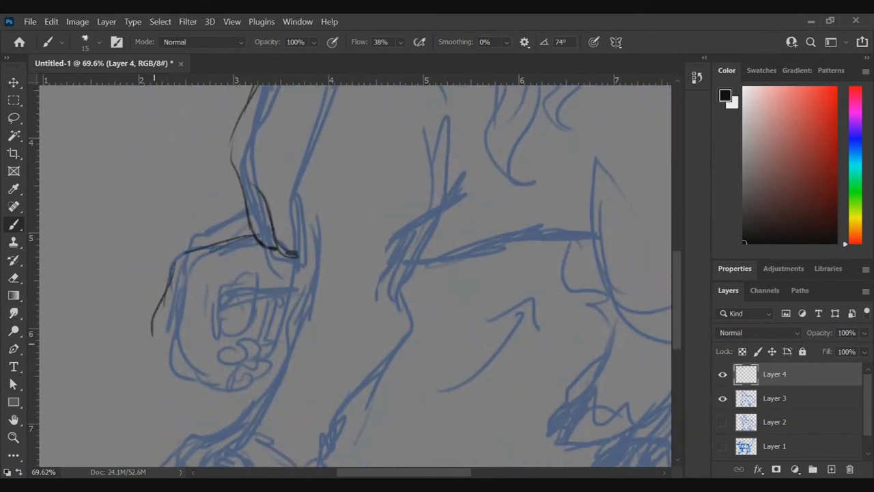
{"action": "mouse_move", "coordinate": [235, 285]}
{"action": "left_mouse_down"}
{"action": "mouse_move", "coordinate": [235, 306]}
{"action": "mouse_move", "coordinate": [217, 322]}
{"action": "left_mouse_up"}
{"action": "mouse_move", "coordinate": [173, 366]}
{"action": "left_mouse_down"}
{"action": "mouse_move", "coordinate": [214, 363]}
{"action": "mouse_move", "coordinate": [208, 355]}
{"action": "mouse_move", "coordinate": [224, 341]}
{"action": "mouse_move", "coordinate": [224, 364]}
{"action": "left_mouse_up"}
{"action": "mouse_move", "coordinate": [227, 344]}
{"action": "left_mouse_down"}
{"action": "mouse_move", "coordinate": [222, 367]}
{"action": "mouse_move", "coordinate": [238, 358]}
{"action": "mouse_move", "coordinate": [248, 324]}
{"action": "mouse_move", "coordinate": [223, 337]}
{"action": "mouse_move", "coordinate": [259, 335]}
{"action": "left_mouse_up"}
{"action": "mouse_move", "coordinate": [208, 312]}
{"action": "left_mouse_down"}
{"action": "mouse_move", "coordinate": [198, 321]}
{"action": "mouse_move", "coordinate": [204, 333]}
{"action": "left_mouse_up"}
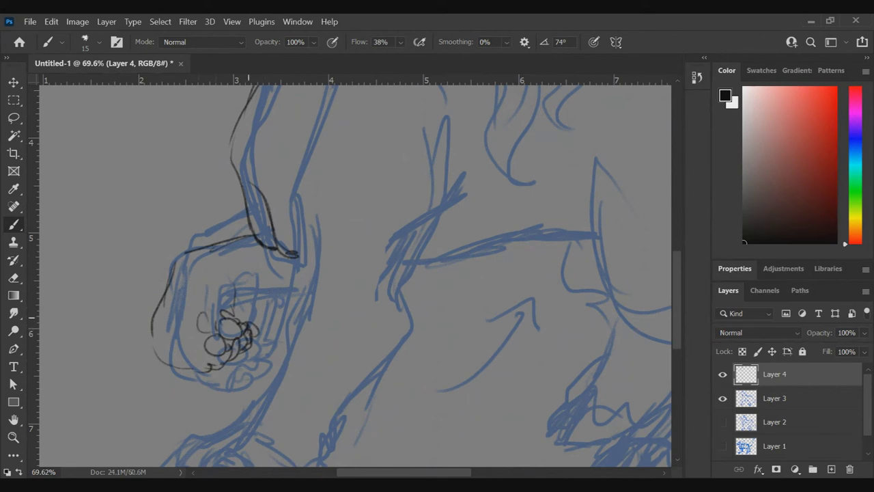
{"action": "mouse_move", "coordinate": [232, 297]}
{"action": "left_mouse_down"}
{"action": "mouse_move", "coordinate": [261, 309]}
{"action": "mouse_move", "coordinate": [293, 303]}
{"action": "left_mouse_up"}
- Line the shoulder and the planted foreleg's front edge in black, and add the back of the elbow with a jagged fur tuft
{"action": "mouse_move", "coordinate": [326, 89]}
{"action": "left_mouse_down"}
{"action": "mouse_move", "coordinate": [303, 164]}
{"action": "mouse_move", "coordinate": [305, 258]}
{"action": "left_mouse_up"}
{"action": "left_click_drag", "start_coordinate": [306, 178], "coordinate": [309, 298]}
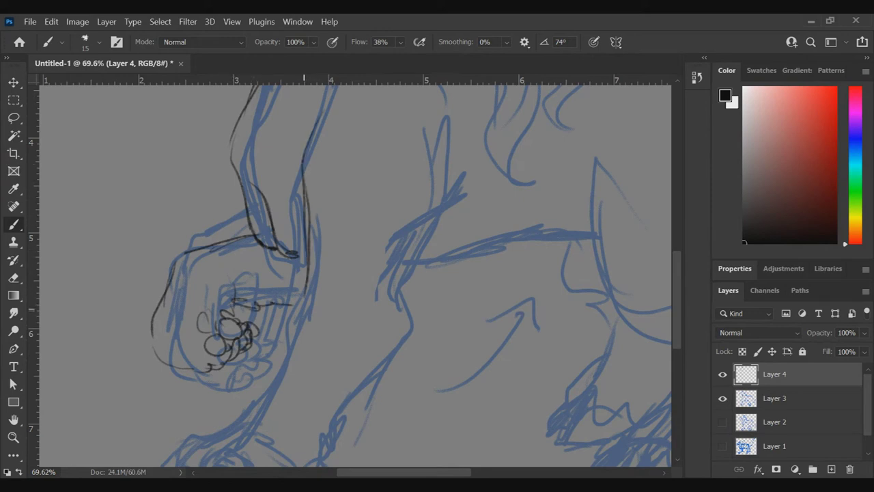
{"action": "key", "text": "z"}
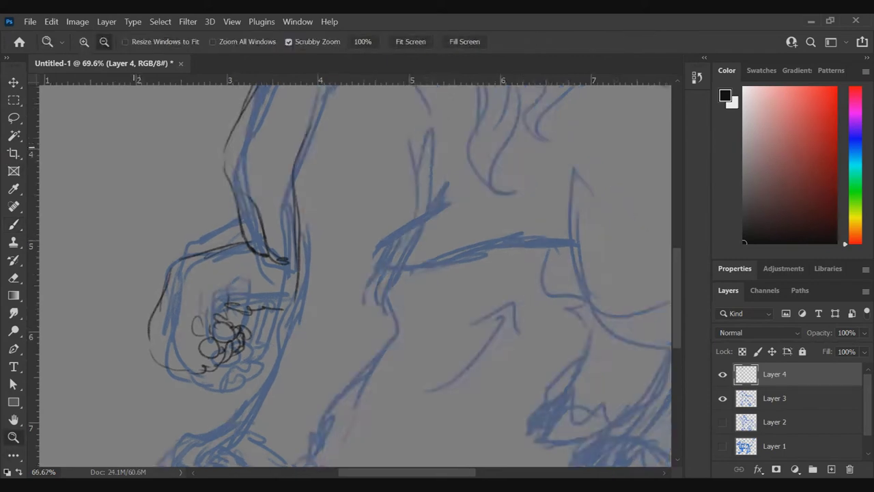
{"action": "left_click", "coordinate": [133, 184]}
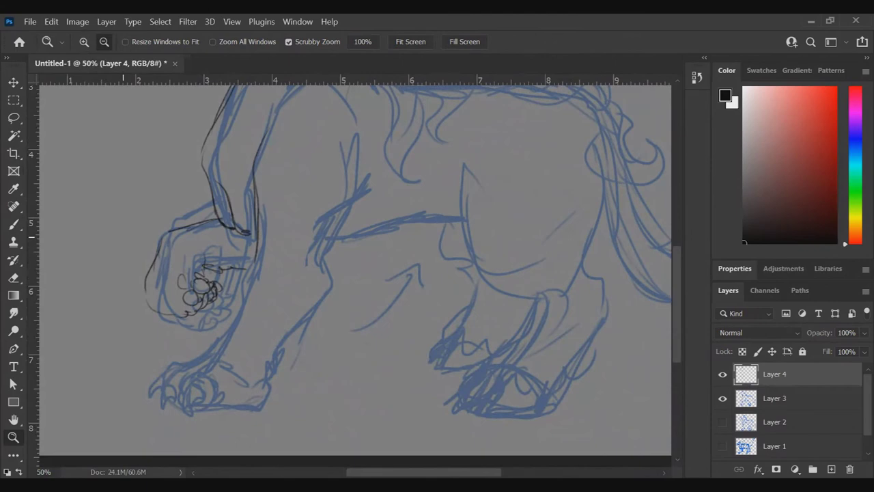
{"action": "scroll", "coordinate": [537, 309], "scroll_direction": "up", "scroll_amount": 4}
{"action": "scroll", "coordinate": [536, 309], "scroll_direction": "down", "scroll_amount": 2}
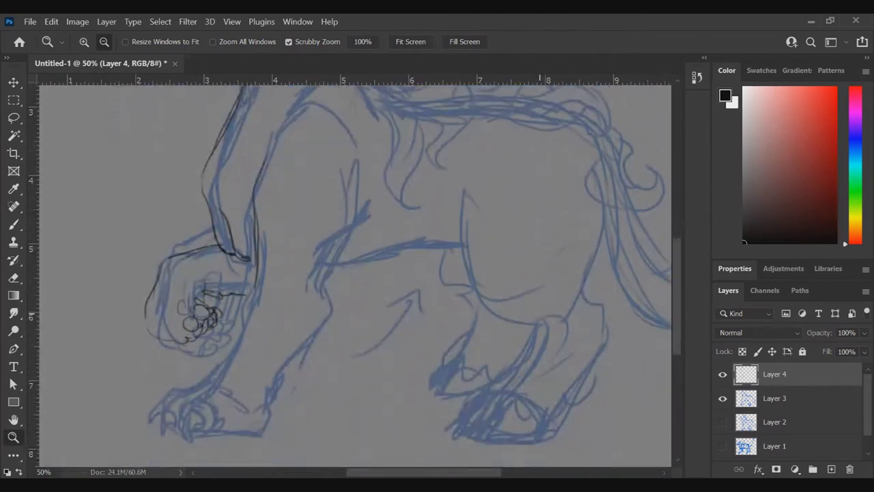
{"action": "left_click", "coordinate": [536, 310]}
{"action": "scroll", "coordinate": [355, 273], "scroll_direction": "left", "scroll_amount": 3}
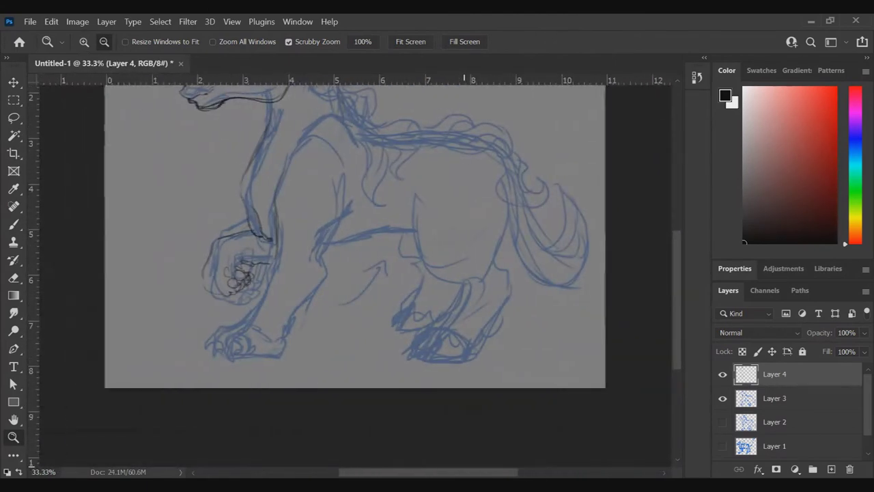
{"action": "key", "text": "b"}
{"action": "mouse_move", "coordinate": [320, 117]}
{"action": "left_mouse_down"}
{"action": "mouse_move", "coordinate": [285, 154]}
{"action": "mouse_move", "coordinate": [273, 191]}
{"action": "mouse_move", "coordinate": [324, 112]}
{"action": "mouse_move", "coordinate": [363, 129]}
{"action": "mouse_move", "coordinate": [326, 112]}
{"action": "left_mouse_up"}
{"action": "mouse_move", "coordinate": [370, 200]}
{"action": "left_mouse_down"}
{"action": "mouse_move", "coordinate": [336, 240]}
{"action": "mouse_move", "coordinate": [350, 270]}
{"action": "mouse_move", "coordinate": [331, 286]}
{"action": "left_mouse_up"}
{"action": "mouse_move", "coordinate": [276, 242]}
{"action": "left_mouse_down"}
{"action": "mouse_move", "coordinate": [273, 284]}
{"action": "mouse_move", "coordinate": [242, 332]}
{"action": "left_mouse_up"}
- Line the planted foreleg's lower back edge and its paw with heel and clawed toes in black
{"action": "left_click_drag", "start_coordinate": [327, 292], "coordinate": [297, 333]}
{"action": "left_click_drag", "start_coordinate": [312, 305], "coordinate": [298, 339]}
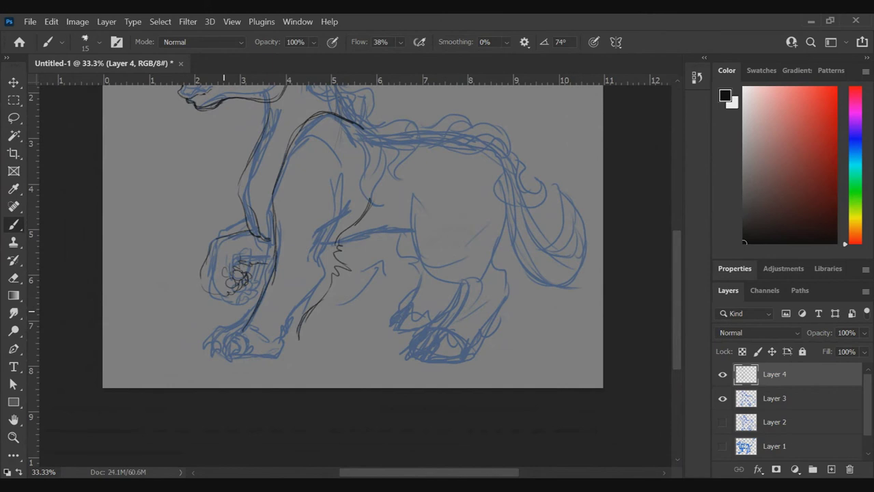
{"action": "mouse_move", "coordinate": [241, 326]}
{"action": "left_mouse_down"}
{"action": "mouse_move", "coordinate": [216, 339]}
{"action": "mouse_move", "coordinate": [219, 352]}
{"action": "mouse_move", "coordinate": [292, 332]}
{"action": "left_mouse_up"}
{"action": "mouse_move", "coordinate": [226, 327]}
{"action": "left_mouse_down"}
{"action": "mouse_move", "coordinate": [220, 335]}
{"action": "mouse_move", "coordinate": [229, 344]}
{"action": "mouse_move", "coordinate": [209, 347]}
{"action": "mouse_move", "coordinate": [217, 348]}
{"action": "left_mouse_up"}
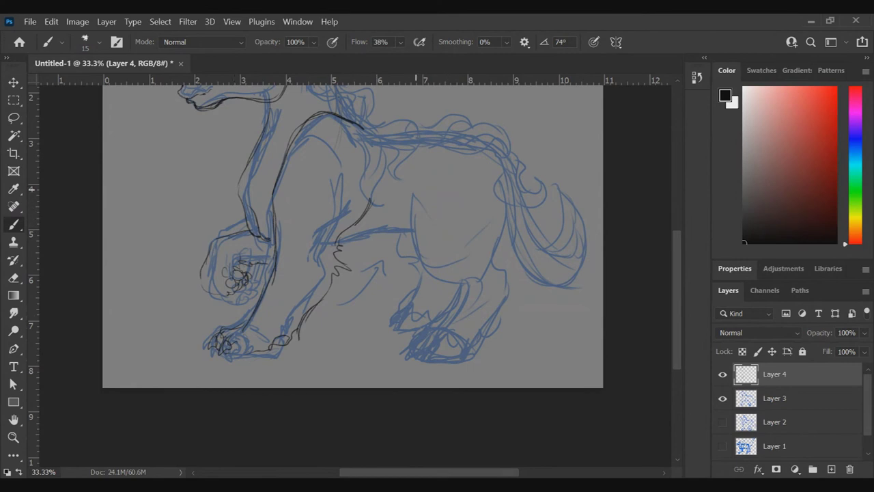
- Line the belly, the near thigh's front and underside, and the back of the haunch in black
{"action": "left_click_drag", "start_coordinate": [341, 251], "coordinate": [409, 235]}
{"action": "mouse_move", "coordinate": [412, 189]}
{"action": "left_mouse_down"}
{"action": "mouse_move", "coordinate": [416, 228]}
{"action": "mouse_move", "coordinate": [445, 283]}
{"action": "mouse_move", "coordinate": [491, 252]}
{"action": "left_mouse_up"}
{"action": "left_click_drag", "start_coordinate": [509, 191], "coordinate": [498, 264]}
{"action": "mouse_move", "coordinate": [441, 282]}
{"action": "left_mouse_down"}
{"action": "mouse_move", "coordinate": [475, 277]}
{"action": "mouse_move", "coordinate": [441, 332]}
{"action": "left_mouse_up"}
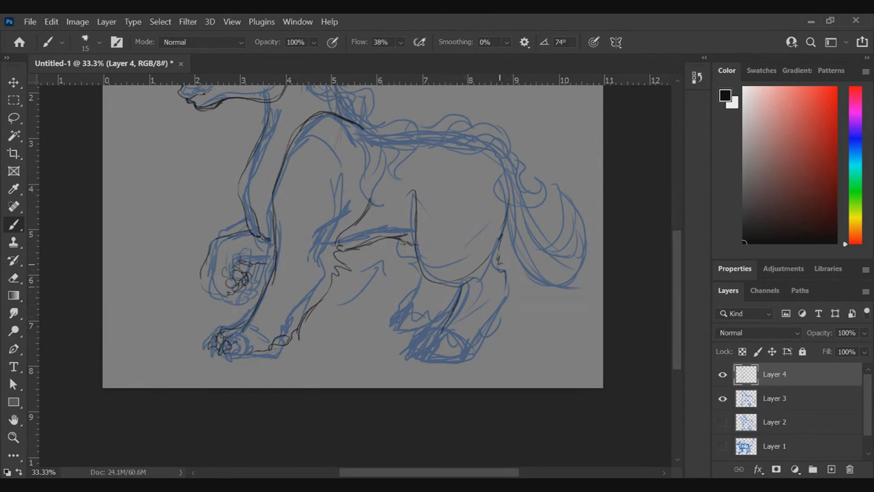
- Line the near hind leg's lower part in black, with fur at the heel and a large paw with toes
{"action": "left_click_drag", "start_coordinate": [503, 285], "coordinate": [490, 318]}
{"action": "left_click_drag", "start_coordinate": [492, 314], "coordinate": [480, 345]}
{"action": "left_click_drag", "start_coordinate": [505, 289], "coordinate": [490, 328]}
{"action": "left_click_drag", "start_coordinate": [491, 325], "coordinate": [488, 340]}
{"action": "mouse_move", "coordinate": [452, 307]}
{"action": "left_mouse_down"}
{"action": "mouse_move", "coordinate": [430, 345]}
{"action": "mouse_move", "coordinate": [470, 351]}
{"action": "left_mouse_up"}
{"action": "mouse_move", "coordinate": [485, 343]}
{"action": "left_mouse_down"}
{"action": "mouse_move", "coordinate": [477, 350]}
{"action": "mouse_move", "coordinate": [487, 347]}
{"action": "left_mouse_up"}
{"action": "left_click_drag", "start_coordinate": [491, 332], "coordinate": [495, 350]}
{"action": "mouse_move", "coordinate": [436, 337]}
{"action": "left_mouse_down"}
{"action": "mouse_move", "coordinate": [425, 371]}
{"action": "mouse_move", "coordinate": [425, 360]}
{"action": "mouse_move", "coordinate": [423, 369]}
{"action": "mouse_move", "coordinate": [449, 369]}
{"action": "mouse_move", "coordinate": [460, 355]}
{"action": "left_mouse_up"}
{"action": "mouse_move", "coordinate": [466, 355]}
{"action": "left_mouse_down"}
{"action": "mouse_move", "coordinate": [440, 373]}
{"action": "mouse_move", "coordinate": [460, 363]}
{"action": "left_mouse_up"}
{"action": "left_click_drag", "start_coordinate": [464, 346], "coordinate": [457, 366]}
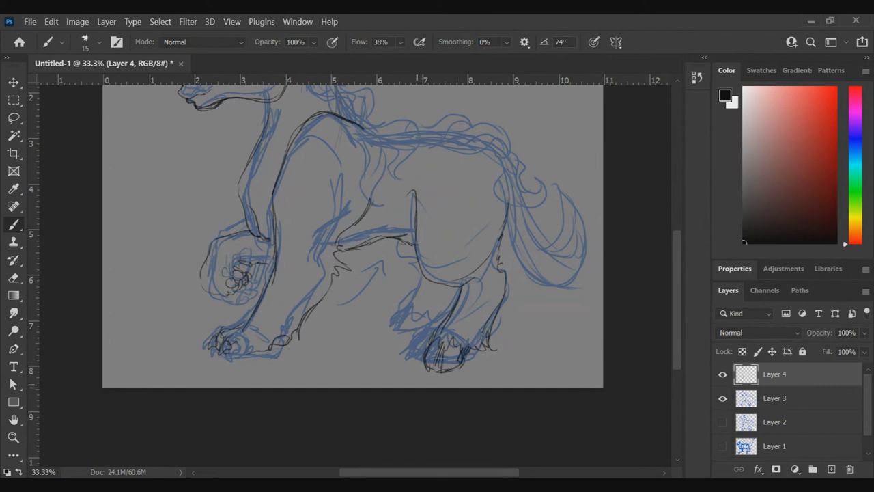
- Line the far hind leg and its toed paw in black, and add toe strokes to the near hind paw
{"action": "mouse_move", "coordinate": [390, 243]}
{"action": "left_mouse_down"}
{"action": "mouse_move", "coordinate": [405, 272]}
{"action": "mouse_move", "coordinate": [425, 278]}
{"action": "left_mouse_up"}
{"action": "mouse_move", "coordinate": [388, 250]}
{"action": "left_mouse_down"}
{"action": "mouse_move", "coordinate": [418, 294]}
{"action": "mouse_move", "coordinate": [394, 318]}
{"action": "mouse_move", "coordinate": [404, 329]}
{"action": "mouse_move", "coordinate": [379, 334]}
{"action": "mouse_move", "coordinate": [389, 341]}
{"action": "left_mouse_up"}
{"action": "left_click_drag", "start_coordinate": [397, 322], "coordinate": [392, 334]}
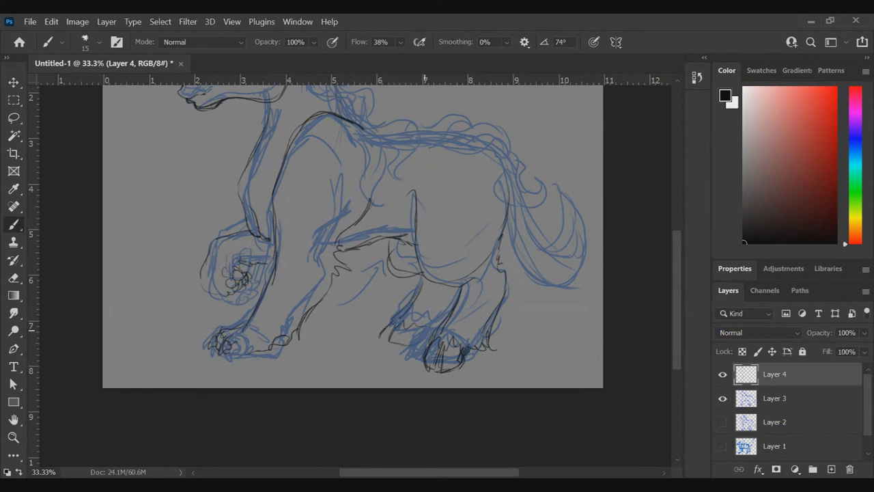
{"action": "mouse_move", "coordinate": [425, 326]}
{"action": "left_mouse_down"}
{"action": "mouse_move", "coordinate": [427, 335]}
{"action": "mouse_move", "coordinate": [393, 340]}
{"action": "left_mouse_up"}
{"action": "mouse_move", "coordinate": [438, 351]}
{"action": "left_mouse_down"}
{"action": "mouse_move", "coordinate": [427, 370]}
{"action": "mouse_move", "coordinate": [441, 370]}
{"action": "left_mouse_up"}
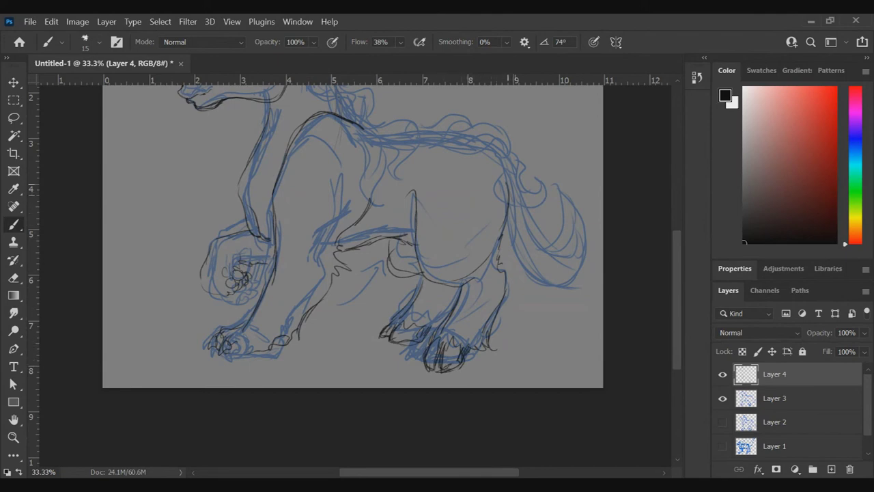
- Line the forelock and the wavy mane locks behind the ears and down the neck in black
{"action": "scroll", "coordinate": [353, 273], "scroll_direction": "up", "scroll_amount": 3}
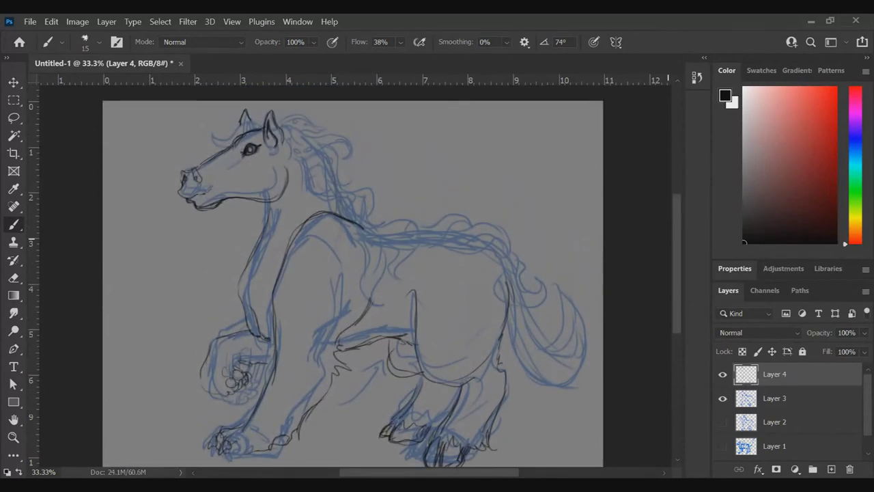
{"action": "left_click_drag", "start_coordinate": [260, 120], "coordinate": [215, 141]}
{"action": "mouse_move", "coordinate": [258, 120]}
{"action": "left_mouse_down"}
{"action": "mouse_move", "coordinate": [273, 109]}
{"action": "mouse_move", "coordinate": [301, 115]}
{"action": "mouse_move", "coordinate": [280, 136]}
{"action": "mouse_move", "coordinate": [312, 150]}
{"action": "mouse_move", "coordinate": [301, 167]}
{"action": "mouse_move", "coordinate": [290, 148]}
{"action": "mouse_move", "coordinate": [306, 194]}
{"action": "mouse_move", "coordinate": [299, 215]}
{"action": "left_mouse_up"}
{"action": "mouse_move", "coordinate": [331, 160]}
{"action": "left_mouse_down"}
{"action": "mouse_move", "coordinate": [307, 191]}
{"action": "mouse_move", "coordinate": [342, 154]}
{"action": "mouse_move", "coordinate": [340, 132]}
{"action": "mouse_move", "coordinate": [324, 152]}
{"action": "left_mouse_up"}
{"action": "mouse_move", "coordinate": [348, 183]}
{"action": "left_mouse_down"}
{"action": "mouse_move", "coordinate": [340, 209]}
{"action": "mouse_move", "coordinate": [333, 194]}
{"action": "left_mouse_up"}
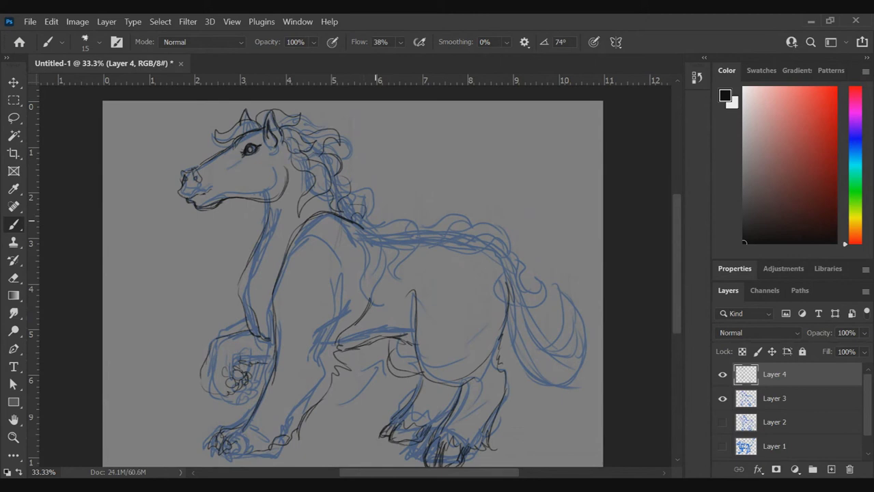
- Line wavy mane tufts over the shoulder and along the back in black
{"action": "left_click_drag", "start_coordinate": [364, 217], "coordinate": [371, 286]}
{"action": "left_click_drag", "start_coordinate": [358, 227], "coordinate": [354, 262]}
{"action": "mouse_move", "coordinate": [395, 220]}
{"action": "left_mouse_down"}
{"action": "mouse_move", "coordinate": [408, 262]}
{"action": "mouse_move", "coordinate": [384, 238]}
{"action": "mouse_move", "coordinate": [440, 228]}
{"action": "mouse_move", "coordinate": [413, 240]}
{"action": "left_mouse_up"}
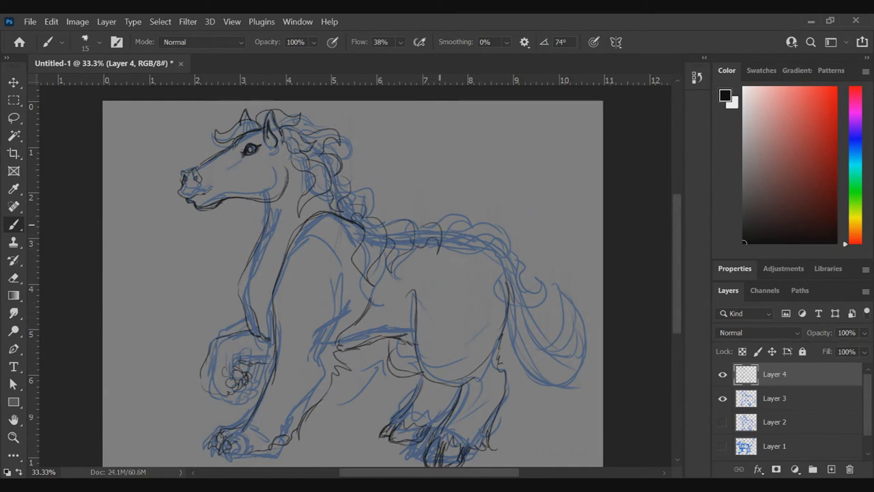
{"action": "mouse_move", "coordinate": [463, 226]}
{"action": "left_mouse_down"}
{"action": "mouse_move", "coordinate": [462, 264]}
{"action": "mouse_move", "coordinate": [441, 232]}
{"action": "mouse_move", "coordinate": [410, 213]}
{"action": "left_mouse_up"}
- Line the long, flowing tail with curled strands in black, and add outer curls to the neck mane
{"action": "left_click_drag", "start_coordinate": [514, 258], "coordinate": [538, 361]}
{"action": "mouse_move", "coordinate": [502, 334]}
{"action": "left_mouse_down"}
{"action": "mouse_move", "coordinate": [581, 361]}
{"action": "mouse_move", "coordinate": [562, 292]}
{"action": "left_mouse_up"}
{"action": "mouse_move", "coordinate": [553, 334]}
{"action": "left_mouse_down"}
{"action": "mouse_move", "coordinate": [566, 295]}
{"action": "mouse_move", "coordinate": [531, 369]}
{"action": "left_mouse_up"}
{"action": "left_click_drag", "start_coordinate": [527, 254], "coordinate": [542, 353]}
{"action": "mouse_move", "coordinate": [579, 419]}
{"action": "left_mouse_down"}
{"action": "mouse_move", "coordinate": [546, 432]}
{"action": "mouse_move", "coordinate": [569, 445]}
{"action": "left_mouse_up"}
{"action": "left_click_drag", "start_coordinate": [539, 268], "coordinate": [561, 260]}
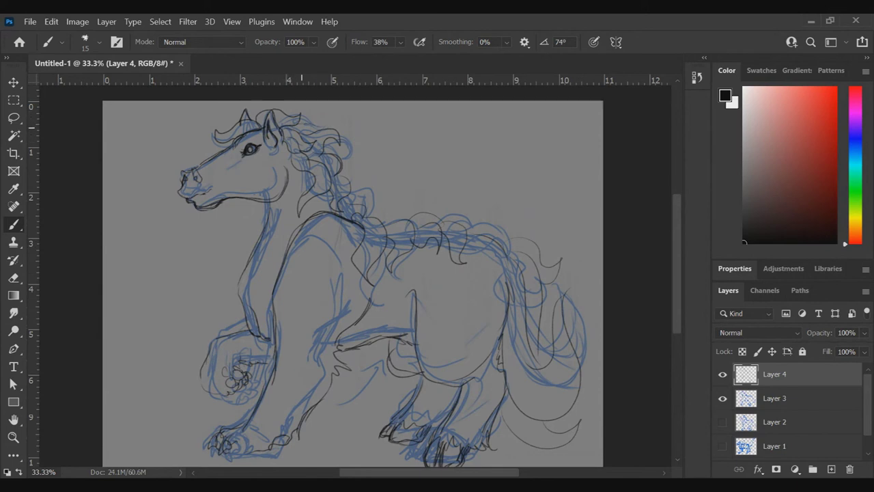
{"action": "left_click_drag", "start_coordinate": [356, 155], "coordinate": [353, 187]}
{"action": "mouse_move", "coordinate": [300, 127]}
{"action": "left_mouse_down"}
{"action": "mouse_move", "coordinate": [329, 198]}
{"action": "mouse_move", "coordinate": [305, 197]}
{"action": "mouse_move", "coordinate": [351, 148]}
{"action": "mouse_move", "coordinate": [294, 127]}
{"action": "left_mouse_up"}
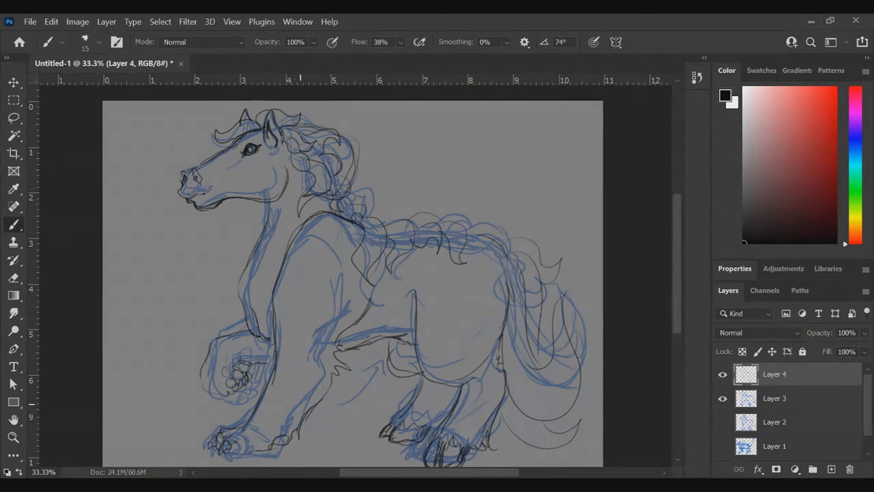
- Strengthen the black contours of the lower chest and of the raised foreleg and paw
{"action": "mouse_move", "coordinate": [249, 265]}
{"action": "left_mouse_down"}
{"action": "mouse_move", "coordinate": [246, 314]}
{"action": "mouse_move", "coordinate": [269, 340]}
{"action": "left_mouse_up"}
{"action": "left_click_drag", "start_coordinate": [269, 305], "coordinate": [258, 337]}
{"action": "left_click_drag", "start_coordinate": [260, 298], "coordinate": [226, 337]}
{"action": "left_click_drag", "start_coordinate": [255, 320], "coordinate": [211, 340]}
{"action": "mouse_move", "coordinate": [210, 339]}
{"action": "left_mouse_down"}
{"action": "mouse_move", "coordinate": [207, 391]}
{"action": "mouse_move", "coordinate": [230, 390]}
{"action": "mouse_move", "coordinate": [274, 366]}
{"action": "left_mouse_up"}
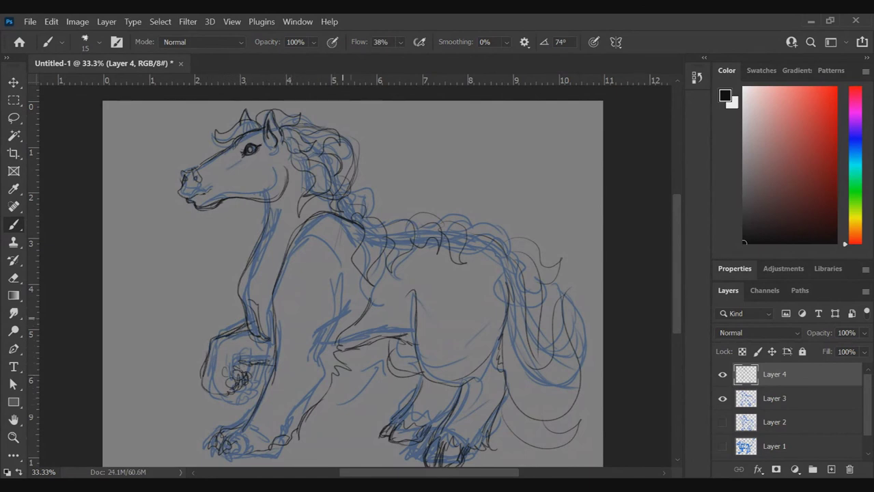
- Strengthen the planted foreleg and front neck contours in black, and add fur strokes on the chest and at the mane's base
{"action": "left_click_drag", "start_coordinate": [319, 394], "coordinate": [293, 438]}
{"action": "mouse_move", "coordinate": [255, 404]}
{"action": "left_mouse_down"}
{"action": "mouse_move", "coordinate": [237, 423]}
{"action": "mouse_move", "coordinate": [259, 432]}
{"action": "left_mouse_up"}
{"action": "left_click_drag", "start_coordinate": [279, 222], "coordinate": [283, 242]}
{"action": "left_click_drag", "start_coordinate": [339, 197], "coordinate": [346, 218]}
{"action": "mouse_move", "coordinate": [258, 202]}
{"action": "left_mouse_down"}
{"action": "mouse_move", "coordinate": [233, 286]}
{"action": "mouse_move", "coordinate": [245, 316]}
{"action": "mouse_move", "coordinate": [262, 322]}
{"action": "mouse_move", "coordinate": [251, 334]}
{"action": "left_mouse_up"}
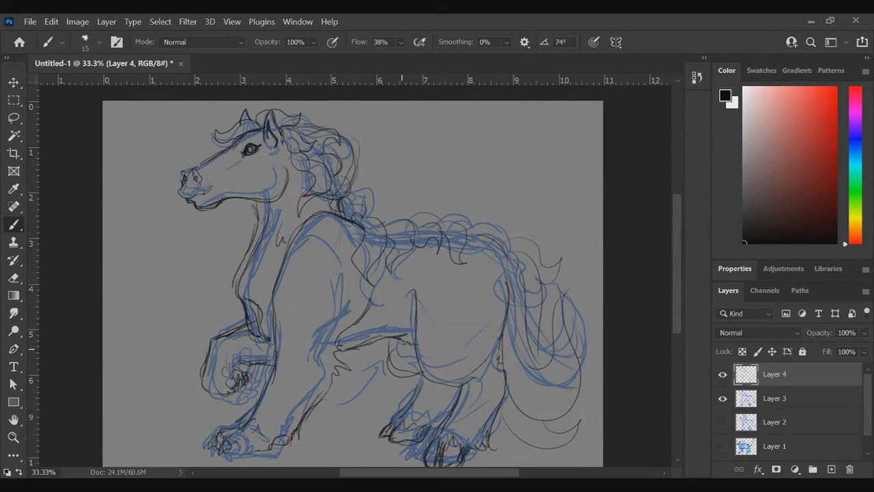
- Strengthen the haunch, hind legs and flank fold in black, and rework the cheek and chest contours
{"action": "left_click_drag", "start_coordinate": [396, 305], "coordinate": [414, 301]}
{"action": "left_click_drag", "start_coordinate": [512, 268], "coordinate": [501, 342]}
{"action": "mouse_move", "coordinate": [509, 299]}
{"action": "left_mouse_down"}
{"action": "mouse_move", "coordinate": [485, 374]}
{"action": "mouse_move", "coordinate": [495, 382]}
{"action": "mouse_move", "coordinate": [478, 437]}
{"action": "left_mouse_up"}
{"action": "left_click_drag", "start_coordinate": [501, 393], "coordinate": [478, 439]}
{"action": "mouse_move", "coordinate": [471, 382]}
{"action": "left_mouse_down"}
{"action": "mouse_move", "coordinate": [445, 427]}
{"action": "mouse_move", "coordinate": [433, 428]}
{"action": "left_mouse_up"}
{"action": "left_click_drag", "start_coordinate": [412, 346], "coordinate": [393, 370]}
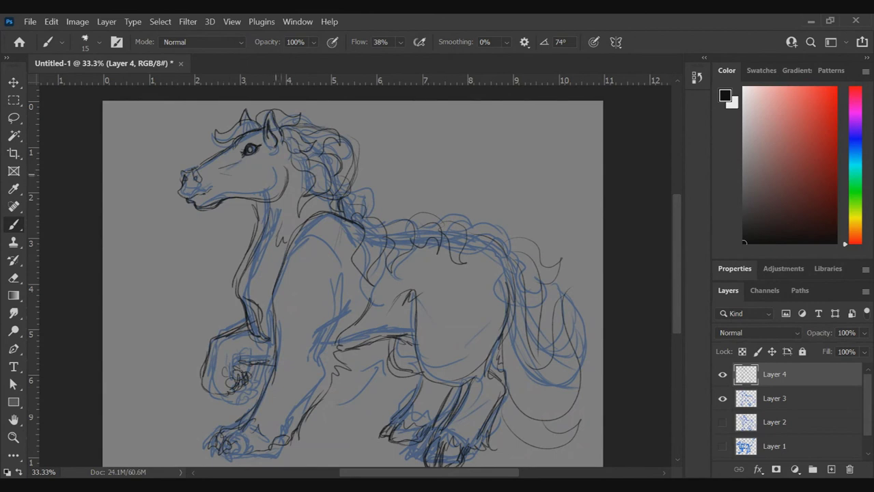
{"action": "mouse_move", "coordinate": [288, 174]}
{"action": "left_mouse_down"}
{"action": "mouse_move", "coordinate": [227, 289]}
{"action": "mouse_move", "coordinate": [254, 314]}
{"action": "left_mouse_up"}
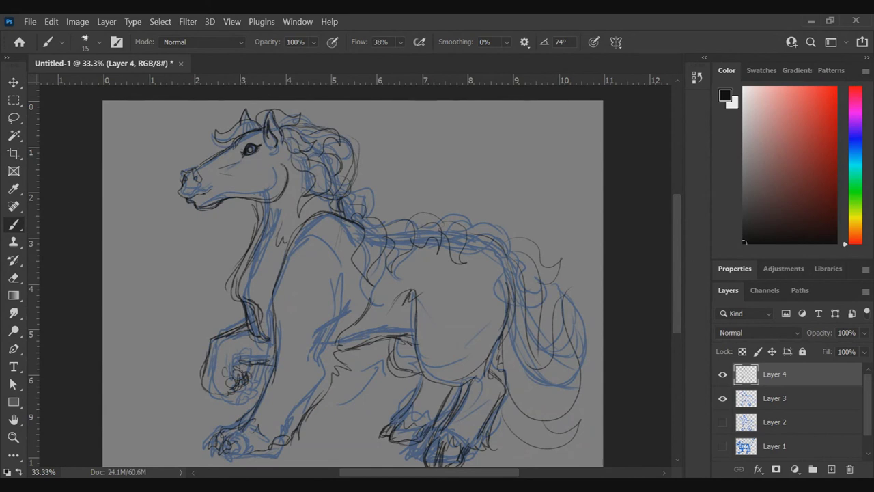
- Lower Layer 3's opacity to 17%, reselect Layer 4 and open its opacity control
{"action": "left_click", "coordinate": [774, 398]}
{"action": "left_click", "coordinate": [864, 333]}
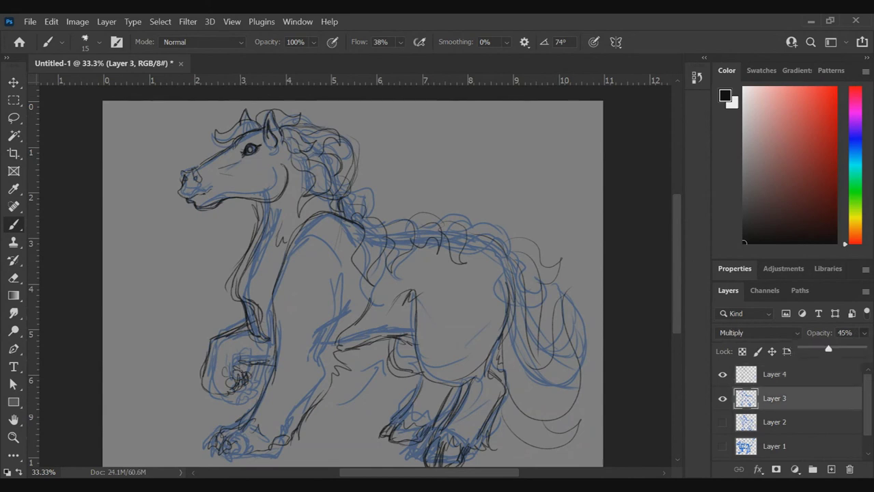
{"action": "left_click_drag", "start_coordinate": [829, 349], "coordinate": [811, 348]}
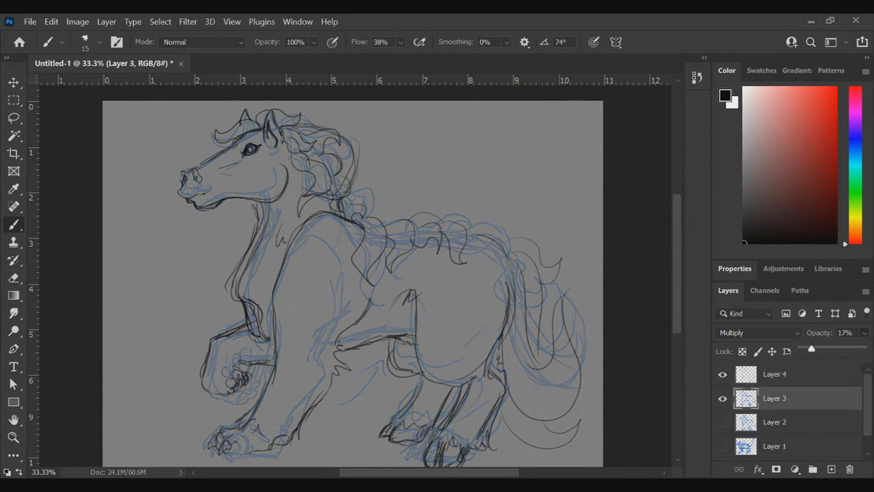
{"action": "left_click", "coordinate": [774, 374]}
{"action": "left_click", "coordinate": [864, 333]}
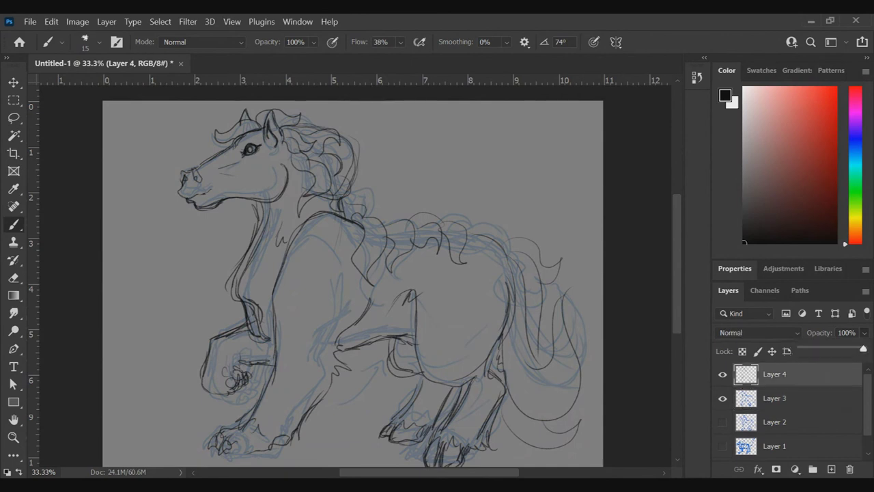
- Lower Layer 4's opacity to 58% and add a new layer above it
{"action": "left_click_drag", "start_coordinate": [863, 348], "coordinate": [836, 348]}
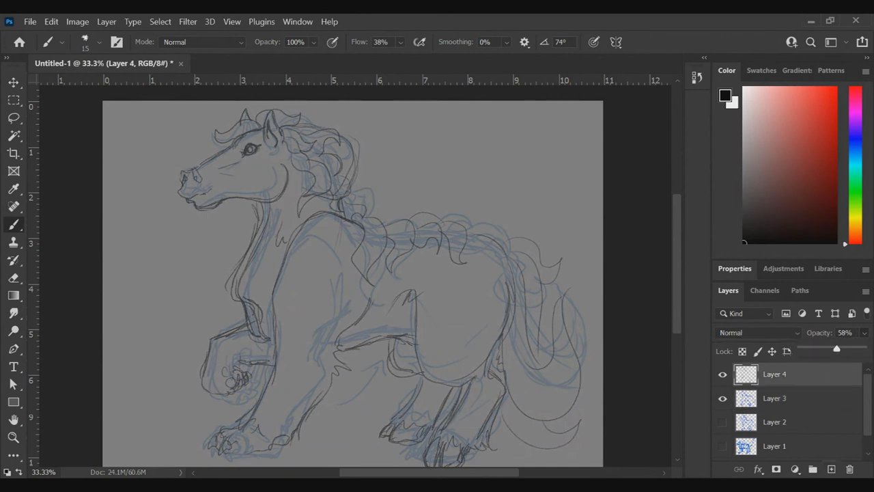
{"action": "key", "text": "ctrl+shift+alt+n"}
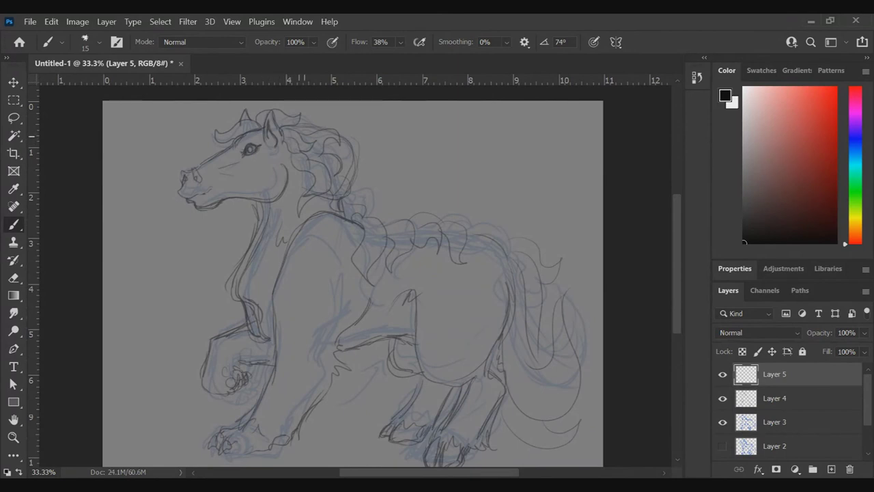
- Sketch a large rounded mane mass curling behind the creature's head in black, and trace over the muzzle bridge and front neck contour
{"action": "mouse_move", "coordinate": [286, 125]}
{"action": "left_mouse_down"}
{"action": "mouse_move", "coordinate": [337, 136]}
{"action": "mouse_move", "coordinate": [354, 152]}
{"action": "mouse_move", "coordinate": [353, 199]}
{"action": "left_mouse_up"}
{"action": "mouse_move", "coordinate": [338, 136]}
{"action": "left_mouse_down"}
{"action": "mouse_move", "coordinate": [355, 203]}
{"action": "mouse_move", "coordinate": [311, 179]}
{"action": "mouse_move", "coordinate": [299, 183]}
{"action": "mouse_move", "coordinate": [339, 199]}
{"action": "mouse_move", "coordinate": [319, 131]}
{"action": "mouse_move", "coordinate": [278, 123]}
{"action": "left_mouse_up"}
{"action": "mouse_move", "coordinate": [279, 123]}
{"action": "left_mouse_down"}
{"action": "mouse_move", "coordinate": [307, 125]}
{"action": "mouse_move", "coordinate": [191, 173]}
{"action": "left_mouse_up"}
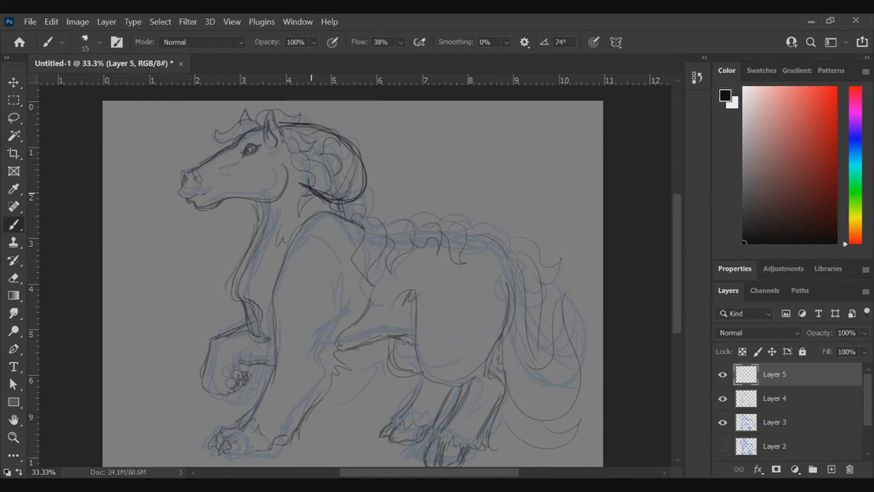
{"action": "mouse_move", "coordinate": [260, 204]}
{"action": "left_mouse_down"}
{"action": "mouse_move", "coordinate": [234, 269]}
{"action": "mouse_move", "coordinate": [240, 253]}
{"action": "left_mouse_up"}
{"action": "mouse_move", "coordinate": [336, 213]}
{"action": "left_mouse_down"}
{"action": "mouse_move", "coordinate": [322, 197]}
{"action": "mouse_move", "coordinate": [314, 136]}
{"action": "left_mouse_up"}
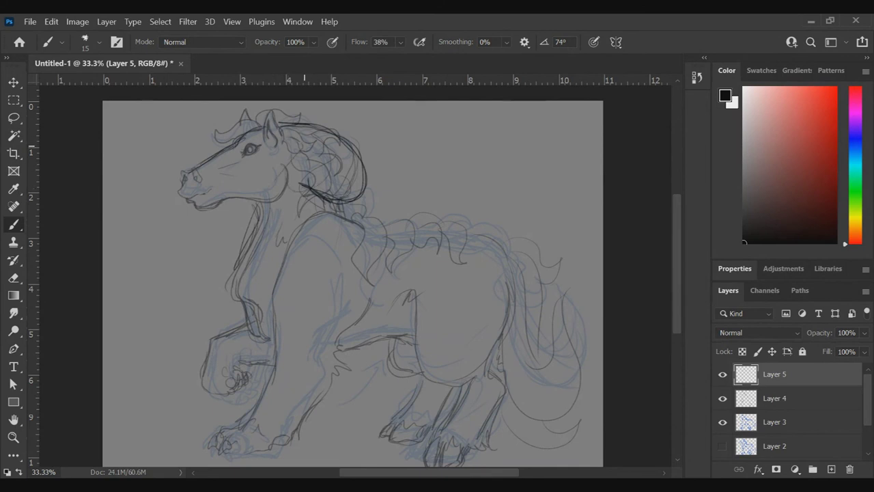
{"action": "mouse_move", "coordinate": [285, 130]}
{"action": "left_mouse_down"}
{"action": "mouse_move", "coordinate": [304, 150]}
{"action": "mouse_move", "coordinate": [308, 182]}
{"action": "mouse_move", "coordinate": [287, 132]}
{"action": "mouse_move", "coordinate": [277, 131]}
{"action": "left_mouse_up"}
{"action": "mouse_move", "coordinate": [303, 185]}
{"action": "left_mouse_down"}
{"action": "mouse_move", "coordinate": [357, 214]}
{"action": "mouse_move", "coordinate": [333, 129]}
{"action": "left_mouse_up"}
{"action": "mouse_move", "coordinate": [299, 183]}
{"action": "left_mouse_down"}
{"action": "mouse_move", "coordinate": [353, 216]}
{"action": "mouse_move", "coordinate": [335, 147]}
{"action": "left_mouse_up"}
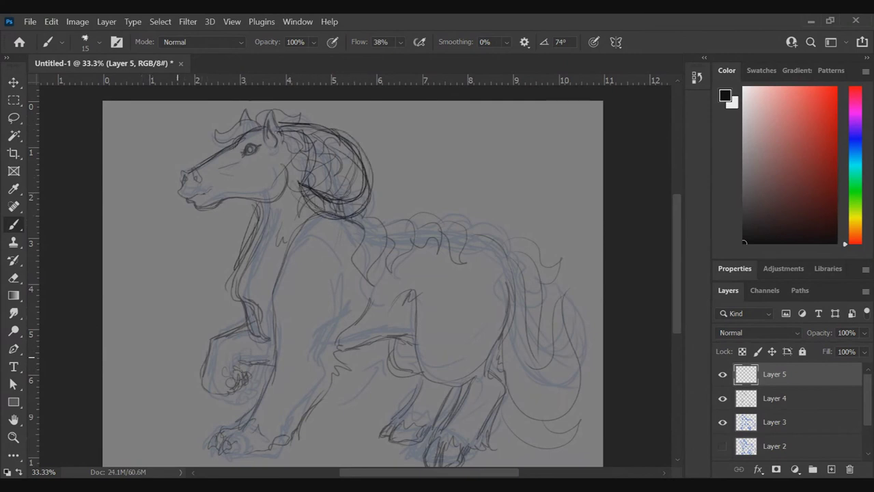
- Hide Layer 5, add a new layer above it, and enlarge the brush to 23 px
{"action": "left_click", "coordinate": [722, 375]}
{"action": "key", "text": "ctrl+shift+alt+n"}
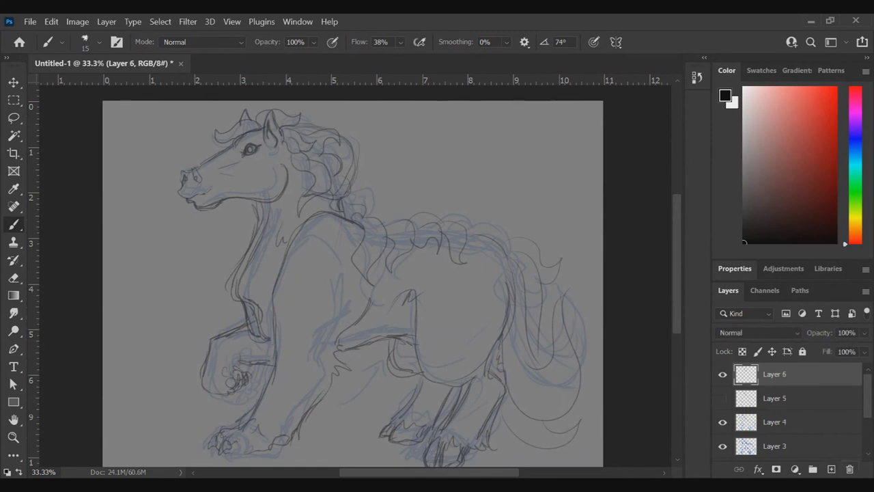
{"action": "left_click", "coordinate": [86, 42]}
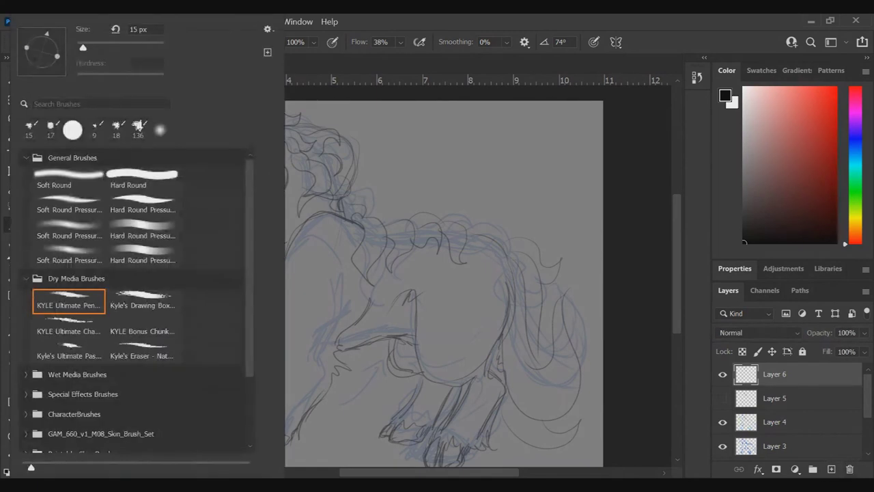
{"action": "left_click_drag", "start_coordinate": [83, 46], "coordinate": [86, 46]}
{"action": "key", "text": "Return"}
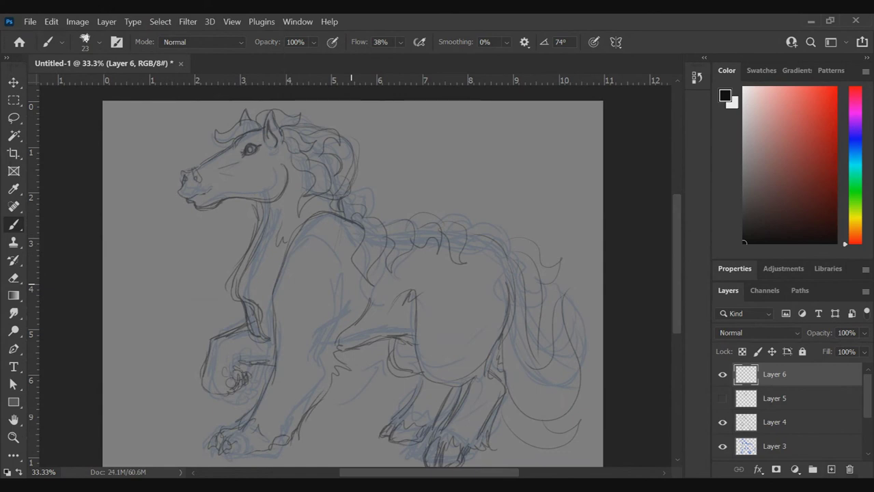
- Draw the creature's head in bold black: brow, eye, muzzle, mouth, curved cheek and far ear
{"action": "left_click_drag", "start_coordinate": [236, 137], "coordinate": [260, 126]}
{"action": "mouse_move", "coordinate": [236, 148]}
{"action": "left_mouse_down"}
{"action": "mouse_move", "coordinate": [244, 134]}
{"action": "mouse_move", "coordinate": [268, 135]}
{"action": "mouse_move", "coordinate": [244, 130]}
{"action": "mouse_move", "coordinate": [243, 153]}
{"action": "mouse_move", "coordinate": [254, 149]}
{"action": "mouse_move", "coordinate": [211, 154]}
{"action": "mouse_move", "coordinate": [183, 170]}
{"action": "mouse_move", "coordinate": [178, 181]}
{"action": "mouse_move", "coordinate": [197, 181]}
{"action": "mouse_move", "coordinate": [179, 190]}
{"action": "mouse_move", "coordinate": [190, 199]}
{"action": "left_mouse_up"}
{"action": "mouse_move", "coordinate": [212, 189]}
{"action": "left_mouse_down"}
{"action": "mouse_move", "coordinate": [188, 204]}
{"action": "mouse_move", "coordinate": [290, 195]}
{"action": "mouse_move", "coordinate": [291, 159]}
{"action": "left_mouse_up"}
{"action": "left_click_drag", "start_coordinate": [285, 194], "coordinate": [293, 181]}
{"action": "left_click_drag", "start_coordinate": [290, 161], "coordinate": [292, 184]}
{"action": "left_click_drag", "start_coordinate": [248, 126], "coordinate": [233, 109]}
{"action": "left_click_drag", "start_coordinate": [231, 108], "coordinate": [234, 122]}
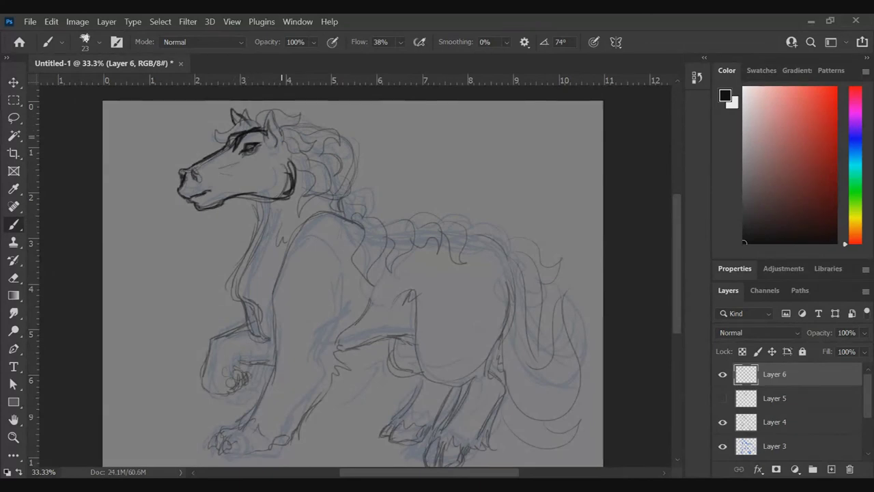
- Draw the near ear, the back of the neck, and the front neck and chest contours in black
{"action": "mouse_move", "coordinate": [280, 135]}
{"action": "left_mouse_down"}
{"action": "mouse_move", "coordinate": [268, 112]}
{"action": "mouse_move", "coordinate": [271, 135]}
{"action": "mouse_move", "coordinate": [276, 116]}
{"action": "mouse_move", "coordinate": [280, 134]}
{"action": "mouse_move", "coordinate": [267, 140]}
{"action": "mouse_move", "coordinate": [276, 119]}
{"action": "mouse_move", "coordinate": [299, 124]}
{"action": "mouse_move", "coordinate": [311, 170]}
{"action": "left_mouse_up"}
{"action": "mouse_move", "coordinate": [305, 139]}
{"action": "left_mouse_down"}
{"action": "mouse_move", "coordinate": [321, 186]}
{"action": "mouse_move", "coordinate": [323, 239]}
{"action": "left_mouse_up"}
{"action": "mouse_move", "coordinate": [258, 203]}
{"action": "left_mouse_down"}
{"action": "mouse_move", "coordinate": [255, 238]}
{"action": "mouse_move", "coordinate": [247, 236]}
{"action": "mouse_move", "coordinate": [237, 268]}
{"action": "left_mouse_up"}
{"action": "mouse_move", "coordinate": [257, 229]}
{"action": "left_mouse_down"}
{"action": "mouse_move", "coordinate": [226, 297]}
{"action": "mouse_move", "coordinate": [239, 325]}
{"action": "left_mouse_up"}
{"action": "mouse_move", "coordinate": [233, 318]}
{"action": "left_mouse_down"}
{"action": "mouse_move", "coordinate": [251, 343]}
{"action": "mouse_move", "coordinate": [264, 340]}
{"action": "left_mouse_up"}
{"action": "left_click_drag", "start_coordinate": [273, 306], "coordinate": [265, 341]}
{"action": "left_click_drag", "start_coordinate": [319, 203], "coordinate": [348, 250]}
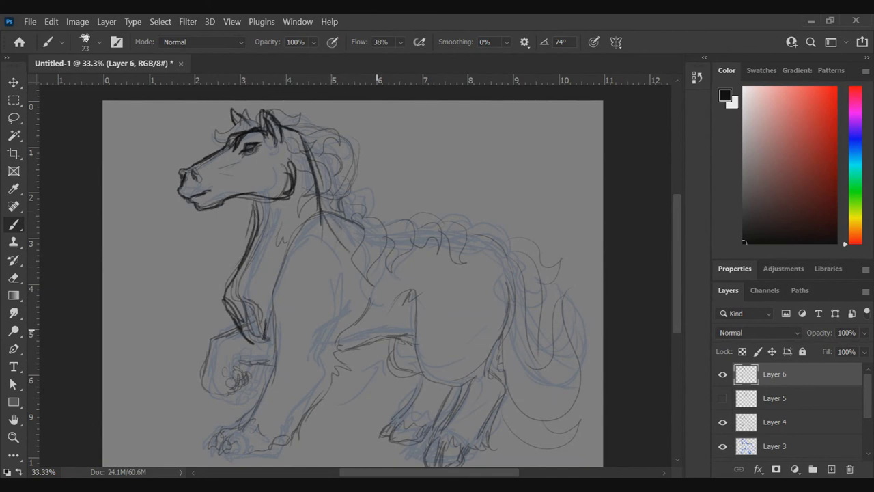
- Draw the rounded shoulder and the back line running from the neck's base over the rump in black
{"action": "mouse_move", "coordinate": [321, 185]}
{"action": "left_mouse_down"}
{"action": "mouse_move", "coordinate": [331, 243]}
{"action": "mouse_move", "coordinate": [369, 252]}
{"action": "left_mouse_up"}
{"action": "mouse_move", "coordinate": [328, 204]}
{"action": "left_mouse_down"}
{"action": "mouse_move", "coordinate": [361, 234]}
{"action": "mouse_move", "coordinate": [388, 239]}
{"action": "left_mouse_up"}
{"action": "left_click_drag", "start_coordinate": [306, 230], "coordinate": [365, 250]}
{"action": "mouse_move", "coordinate": [365, 250]}
{"action": "left_mouse_down"}
{"action": "mouse_move", "coordinate": [289, 262]}
{"action": "mouse_move", "coordinate": [281, 280]}
{"action": "mouse_move", "coordinate": [296, 306]}
{"action": "left_mouse_up"}
{"action": "left_click_drag", "start_coordinate": [324, 226], "coordinate": [284, 301]}
{"action": "left_click_drag", "start_coordinate": [354, 235], "coordinate": [374, 263]}
{"action": "mouse_move", "coordinate": [433, 250]}
{"action": "left_mouse_down"}
{"action": "mouse_move", "coordinate": [367, 239]}
{"action": "mouse_move", "coordinate": [433, 258]}
{"action": "mouse_move", "coordinate": [478, 258]}
{"action": "mouse_move", "coordinate": [509, 283]}
{"action": "left_mouse_up"}
{"action": "left_click_drag", "start_coordinate": [473, 258], "coordinate": [511, 287]}
{"action": "mouse_move", "coordinate": [383, 257]}
{"action": "left_mouse_down"}
{"action": "mouse_move", "coordinate": [481, 258]}
{"action": "mouse_move", "coordinate": [369, 257]}
{"action": "mouse_move", "coordinate": [366, 283]}
{"action": "left_mouse_up"}
{"action": "mouse_move", "coordinate": [352, 242]}
{"action": "left_mouse_down"}
{"action": "mouse_move", "coordinate": [367, 284]}
{"action": "mouse_move", "coordinate": [340, 235]}
{"action": "left_mouse_up"}
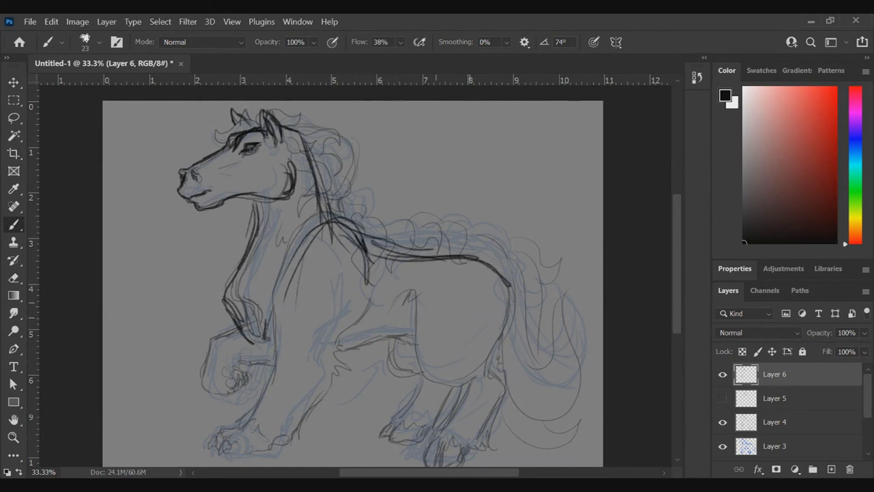
- Outline the upper foreleg from the shoulder to a pointed elbow and knee shape in black
{"action": "mouse_move", "coordinate": [295, 255]}
{"action": "left_mouse_down"}
{"action": "mouse_move", "coordinate": [266, 331]}
{"action": "mouse_move", "coordinate": [274, 315]}
{"action": "mouse_move", "coordinate": [284, 371]}
{"action": "left_mouse_up"}
{"action": "mouse_move", "coordinate": [287, 339]}
{"action": "left_mouse_down"}
{"action": "mouse_move", "coordinate": [280, 371]}
{"action": "mouse_move", "coordinate": [289, 410]}
{"action": "mouse_move", "coordinate": [313, 398]}
{"action": "mouse_move", "coordinate": [337, 348]}
{"action": "mouse_move", "coordinate": [323, 387]}
{"action": "left_mouse_up"}
{"action": "left_click_drag", "start_coordinate": [369, 308], "coordinate": [340, 356]}
{"action": "left_click_drag", "start_coordinate": [339, 358], "coordinate": [314, 396]}
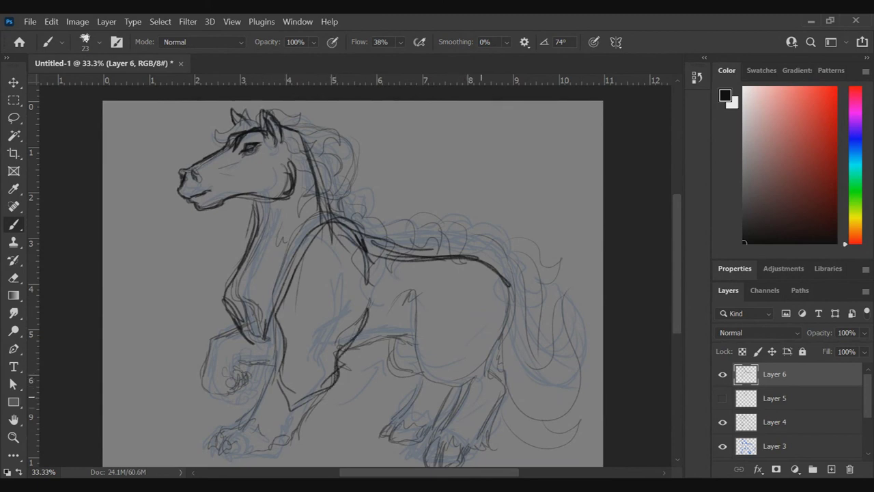
- Hide Layers 3 and 4, then scale the Layer 6 drawing down proportionally and reposition it in the canvas's upper left area
{"action": "left_click", "coordinate": [722, 421]}
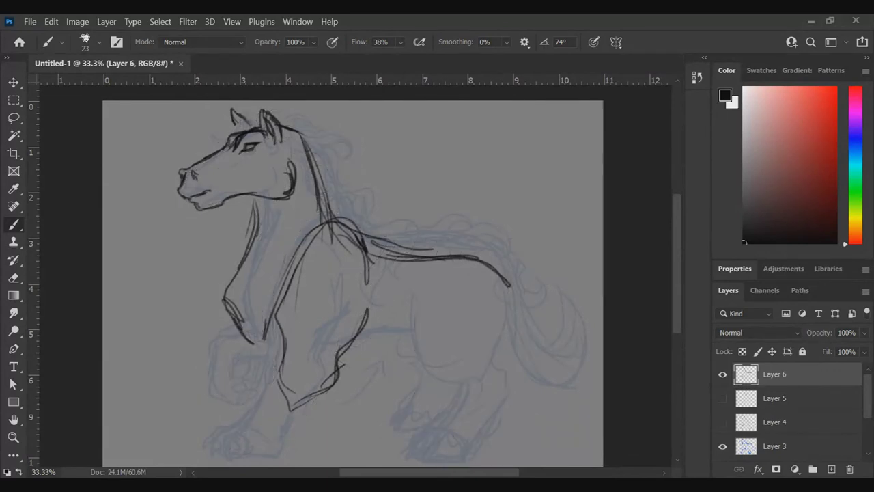
{"action": "left_click", "coordinate": [723, 445]}
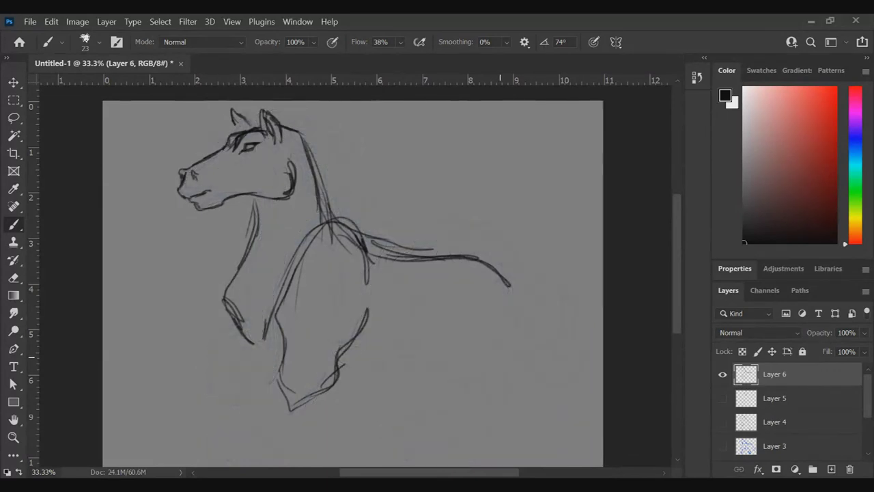
{"action": "key", "text": "v"}
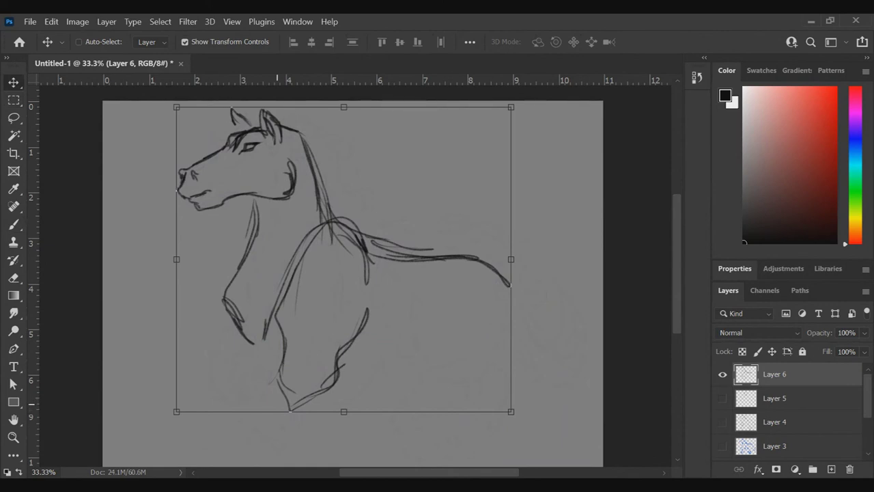
{"action": "key", "text": "shift"}
{"action": "left_click_drag", "start_coordinate": [511, 411], "coordinate": [393, 304]}
{"action": "left_click_drag", "start_coordinate": [336, 184], "coordinate": [344, 233]}
{"action": "left_click", "coordinate": [676, 42]}
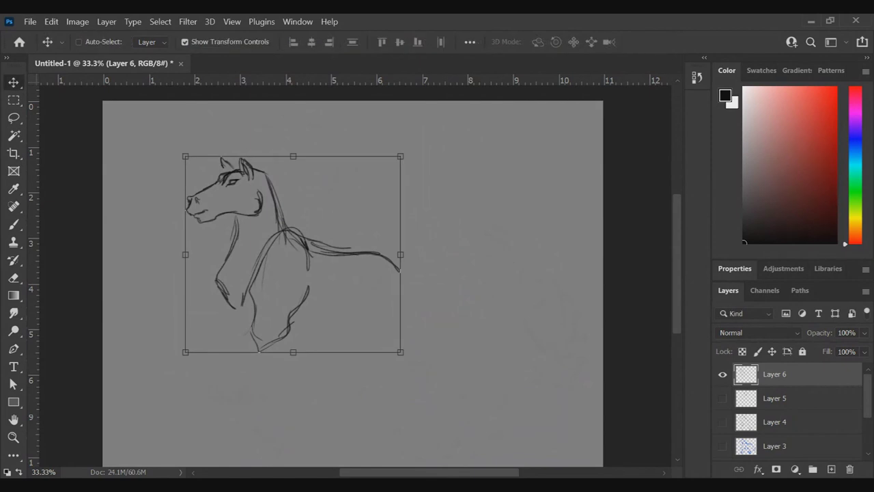
- Extend the chest, add the belly line, lengthen the back into a rounded rump, and scribble the flank fold in black
{"action": "scroll", "coordinate": [352, 273], "scroll_direction": "down", "scroll_amount": 2}
{"action": "key", "text": "b"}
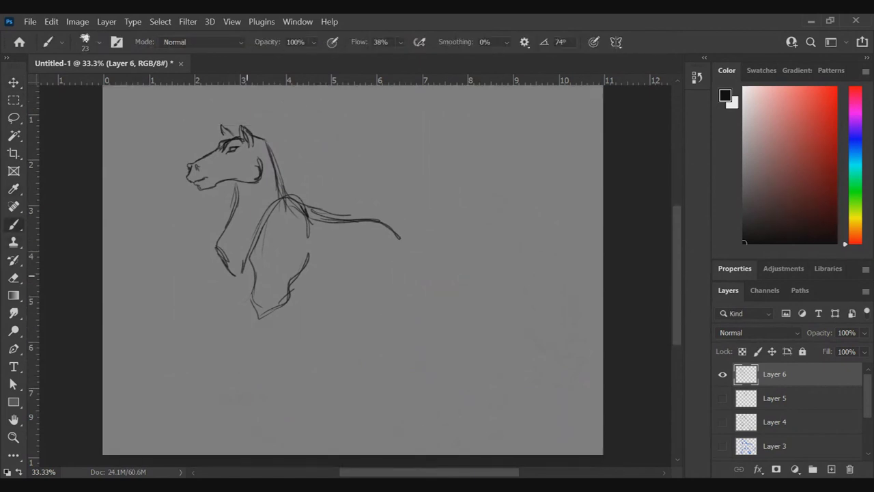
{"action": "mouse_move", "coordinate": [231, 273]}
{"action": "left_mouse_down"}
{"action": "mouse_move", "coordinate": [247, 284]}
{"action": "mouse_move", "coordinate": [386, 287]}
{"action": "left_mouse_up"}
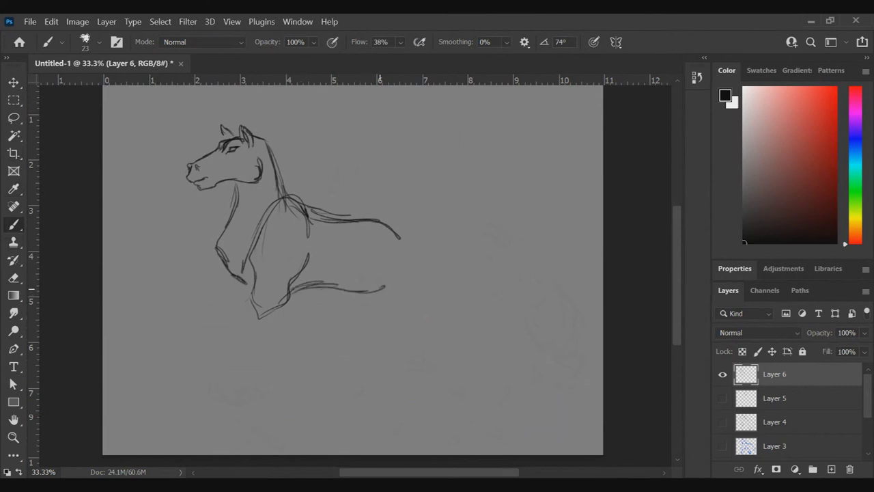
{"action": "mouse_move", "coordinate": [315, 212]}
{"action": "left_mouse_down"}
{"action": "mouse_move", "coordinate": [400, 209]}
{"action": "mouse_move", "coordinate": [422, 253]}
{"action": "left_mouse_up"}
{"action": "left_click_drag", "start_coordinate": [400, 225], "coordinate": [412, 230]}
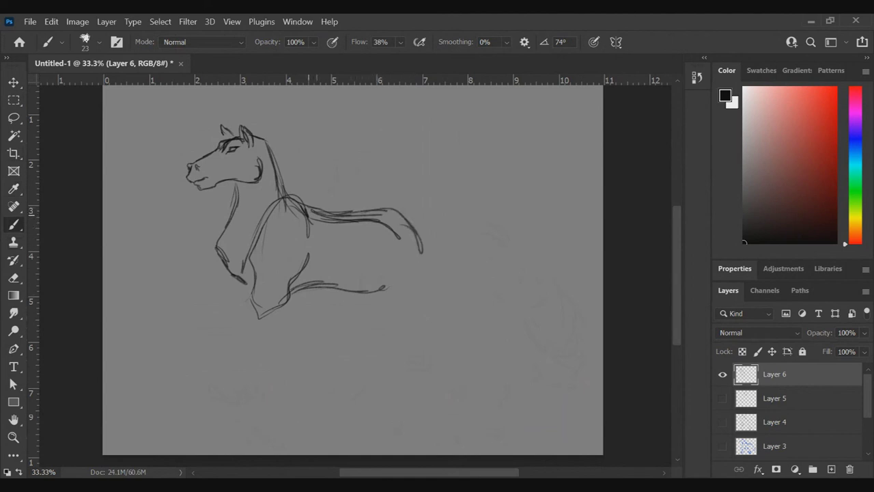
{"action": "mouse_move", "coordinate": [241, 283]}
{"action": "left_mouse_down"}
{"action": "mouse_move", "coordinate": [253, 299]}
{"action": "mouse_move", "coordinate": [241, 288]}
{"action": "left_mouse_up"}
{"action": "mouse_move", "coordinate": [357, 263]}
{"action": "left_mouse_down"}
{"action": "mouse_move", "coordinate": [391, 294]}
{"action": "mouse_move", "coordinate": [370, 298]}
{"action": "mouse_move", "coordinate": [390, 302]}
{"action": "mouse_move", "coordinate": [342, 301]}
{"action": "mouse_move", "coordinate": [378, 301]}
{"action": "mouse_move", "coordinate": [328, 286]}
{"action": "mouse_move", "coordinate": [382, 302]}
{"action": "left_mouse_up"}
{"action": "mouse_move", "coordinate": [366, 296]}
{"action": "left_mouse_down"}
{"action": "mouse_move", "coordinate": [385, 305]}
{"action": "mouse_move", "coordinate": [334, 288]}
{"action": "mouse_move", "coordinate": [346, 282]}
{"action": "left_mouse_up"}
{"action": "mouse_move", "coordinate": [363, 291]}
{"action": "left_mouse_down"}
{"action": "mouse_move", "coordinate": [348, 270]}
{"action": "mouse_move", "coordinate": [331, 288]}
{"action": "mouse_move", "coordinate": [292, 286]}
{"action": "mouse_move", "coordinate": [355, 287]}
{"action": "left_mouse_up"}
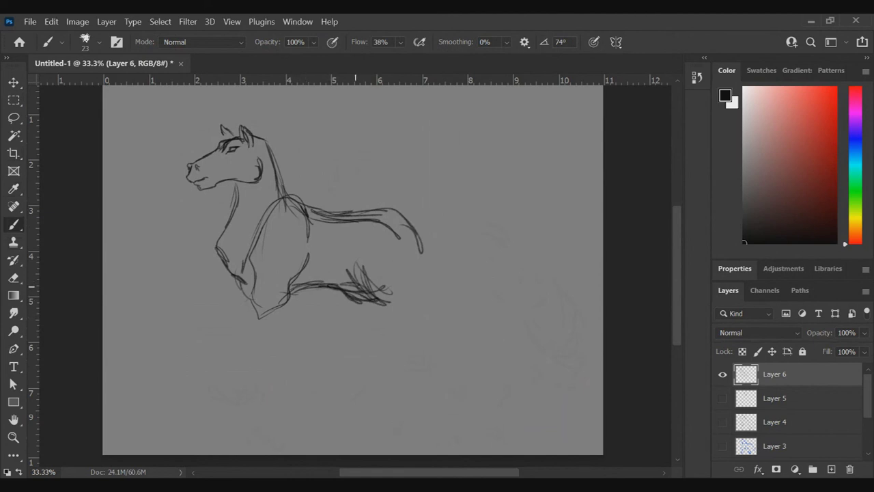
- Draw the haunch, the feathered near hind leg with its clawed paw, and the smaller far hind leg and paw
{"action": "left_click_drag", "start_coordinate": [413, 228], "coordinate": [427, 302]}
{"action": "mouse_move", "coordinate": [363, 286]}
{"action": "left_mouse_down"}
{"action": "mouse_move", "coordinate": [380, 311]}
{"action": "mouse_move", "coordinate": [414, 315]}
{"action": "left_mouse_up"}
{"action": "mouse_move", "coordinate": [419, 243]}
{"action": "left_mouse_down"}
{"action": "mouse_move", "coordinate": [425, 283]}
{"action": "mouse_move", "coordinate": [443, 305]}
{"action": "left_mouse_up"}
{"action": "left_click_drag", "start_coordinate": [424, 262], "coordinate": [445, 331]}
{"action": "mouse_move", "coordinate": [409, 354]}
{"action": "left_mouse_down"}
{"action": "mouse_move", "coordinate": [412, 321]}
{"action": "mouse_move", "coordinate": [392, 382]}
{"action": "mouse_move", "coordinate": [393, 397]}
{"action": "mouse_move", "coordinate": [420, 403]}
{"action": "left_mouse_up"}
{"action": "mouse_move", "coordinate": [448, 327]}
{"action": "left_mouse_down"}
{"action": "mouse_move", "coordinate": [443, 377]}
{"action": "mouse_move", "coordinate": [431, 397]}
{"action": "mouse_move", "coordinate": [412, 406]}
{"action": "left_mouse_up"}
{"action": "mouse_move", "coordinate": [411, 344]}
{"action": "left_mouse_down"}
{"action": "mouse_move", "coordinate": [417, 335]}
{"action": "mouse_move", "coordinate": [412, 370]}
{"action": "left_mouse_up"}
{"action": "mouse_move", "coordinate": [428, 355]}
{"action": "left_mouse_down"}
{"action": "mouse_move", "coordinate": [397, 405]}
{"action": "mouse_move", "coordinate": [417, 403]}
{"action": "mouse_move", "coordinate": [403, 413]}
{"action": "mouse_move", "coordinate": [393, 404]}
{"action": "mouse_move", "coordinate": [402, 407]}
{"action": "left_mouse_up"}
{"action": "left_click_drag", "start_coordinate": [379, 317], "coordinate": [365, 362]}
{"action": "mouse_move", "coordinate": [370, 351]}
{"action": "left_mouse_down"}
{"action": "mouse_move", "coordinate": [345, 366]}
{"action": "mouse_move", "coordinate": [373, 376]}
{"action": "mouse_move", "coordinate": [343, 374]}
{"action": "mouse_move", "coordinate": [359, 381]}
{"action": "left_mouse_up"}
{"action": "mouse_move", "coordinate": [359, 376]}
{"action": "left_mouse_down"}
{"action": "mouse_move", "coordinate": [368, 378]}
{"action": "mouse_move", "coordinate": [350, 377]}
{"action": "left_mouse_up"}
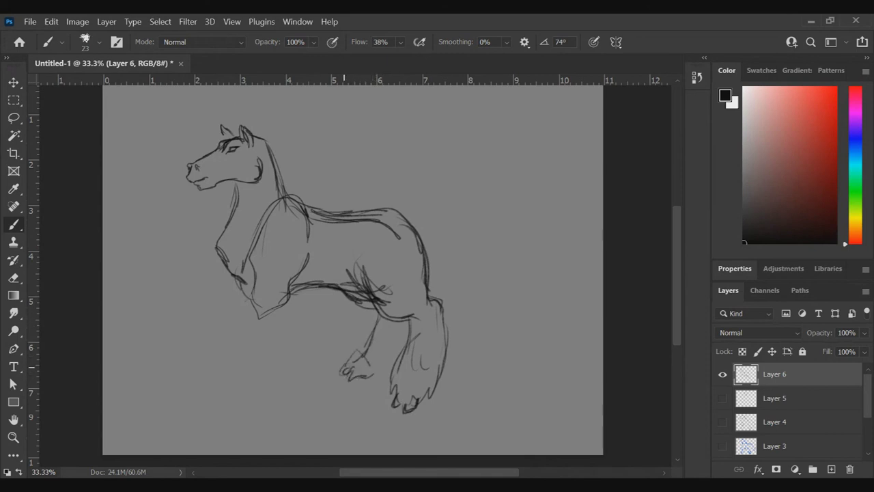
- Refine the back line and draw the near foreleg from the elbow to a clawed paw on the ground
{"action": "left_click_drag", "start_coordinate": [324, 207], "coordinate": [396, 218]}
{"action": "left_click_drag", "start_coordinate": [248, 314], "coordinate": [238, 336]}
{"action": "left_click_drag", "start_coordinate": [282, 300], "coordinate": [247, 382]}
{"action": "left_click_drag", "start_coordinate": [247, 308], "coordinate": [226, 355]}
{"action": "mouse_move", "coordinate": [240, 323]}
{"action": "left_mouse_down"}
{"action": "mouse_move", "coordinate": [208, 380]}
{"action": "mouse_move", "coordinate": [199, 376]}
{"action": "mouse_move", "coordinate": [235, 368]}
{"action": "mouse_move", "coordinate": [231, 382]}
{"action": "mouse_move", "coordinate": [270, 365]}
{"action": "left_mouse_up"}
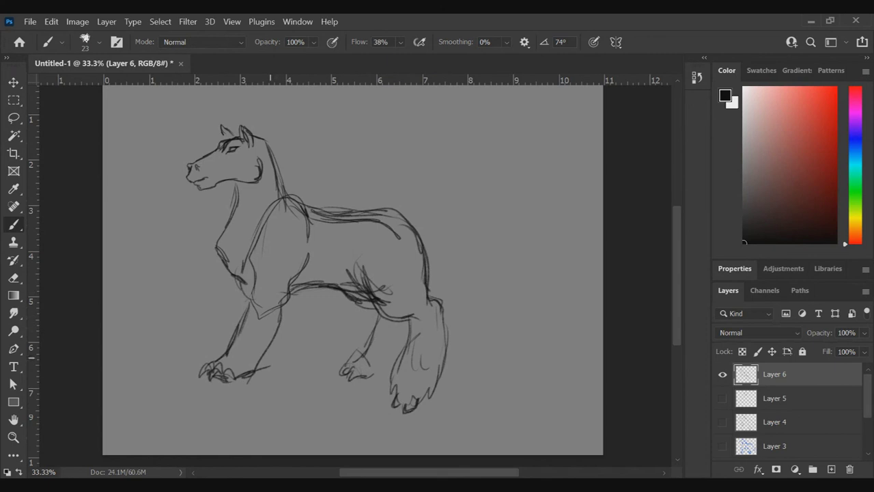
{"action": "left_click_drag", "start_coordinate": [290, 293], "coordinate": [255, 373]}
{"action": "left_click_drag", "start_coordinate": [251, 290], "coordinate": [245, 317]}
{"action": "mouse_move", "coordinate": [252, 247]}
{"action": "left_mouse_down"}
{"action": "mouse_move", "coordinate": [246, 305]}
{"action": "mouse_move", "coordinate": [247, 294]}
{"action": "left_mouse_up"}
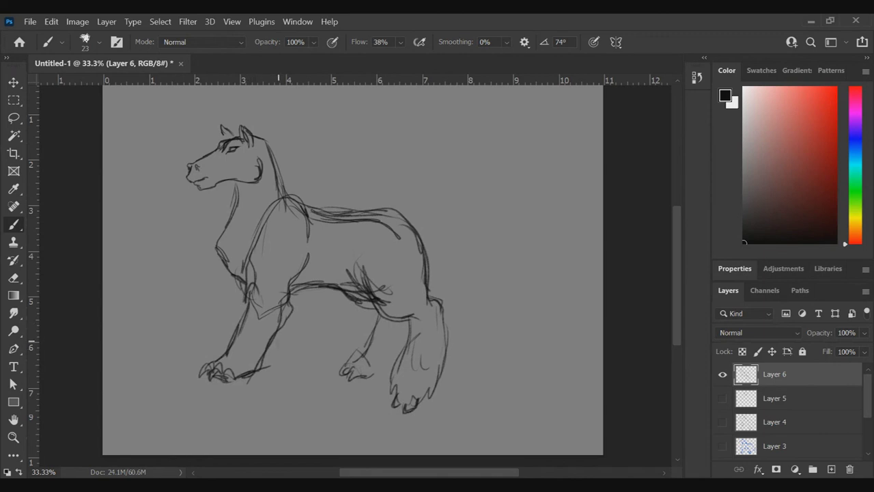
- Sketch the far foreleg and its foot behind the near foreleg
{"action": "mouse_move", "coordinate": [270, 346]}
{"action": "left_mouse_down"}
{"action": "mouse_move", "coordinate": [289, 354]}
{"action": "mouse_move", "coordinate": [265, 361]}
{"action": "left_mouse_up"}
{"action": "mouse_move", "coordinate": [267, 369]}
{"action": "left_mouse_down"}
{"action": "mouse_move", "coordinate": [294, 367]}
{"action": "mouse_move", "coordinate": [313, 294]}
{"action": "left_mouse_up"}
{"action": "left_click_drag", "start_coordinate": [301, 360], "coordinate": [308, 312]}
{"action": "left_click_drag", "start_coordinate": [271, 356], "coordinate": [264, 365]}
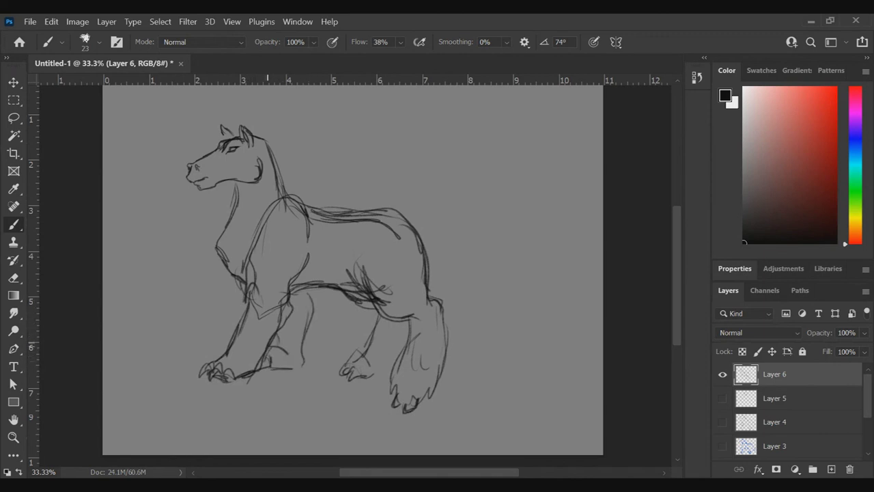
- Sketch light sweeping curves for the forelock, mane and long flowing tail, and add short hair strokes between the ears
{"action": "left_click_drag", "start_coordinate": [233, 136], "coordinate": [238, 118]}
{"action": "left_click_drag", "start_coordinate": [229, 136], "coordinate": [229, 118]}
{"action": "left_click_drag", "start_coordinate": [362, 206], "coordinate": [450, 185]}
{"action": "left_click_drag", "start_coordinate": [481, 220], "coordinate": [549, 276]}
{"action": "left_click_drag", "start_coordinate": [523, 197], "coordinate": [553, 285]}
{"action": "left_click_drag", "start_coordinate": [199, 140], "coordinate": [224, 138]}
{"action": "left_click_drag", "start_coordinate": [259, 216], "coordinate": [276, 197]}
- Darken the claws on the front and hind paws, and add fur strokes and firmer contours to the far legs
{"action": "left_click_drag", "start_coordinate": [393, 400], "coordinate": [412, 410]}
{"action": "left_click_drag", "start_coordinate": [376, 313], "coordinate": [357, 342]}
{"action": "mouse_move", "coordinate": [358, 339]}
{"action": "left_mouse_down"}
{"action": "mouse_move", "coordinate": [347, 351]}
{"action": "mouse_move", "coordinate": [359, 358]}
{"action": "left_mouse_up"}
{"action": "left_click_drag", "start_coordinate": [361, 367], "coordinate": [381, 367]}
{"action": "mouse_move", "coordinate": [407, 331]}
{"action": "left_mouse_down"}
{"action": "mouse_move", "coordinate": [384, 372]}
{"action": "mouse_move", "coordinate": [351, 373]}
{"action": "left_mouse_up"}
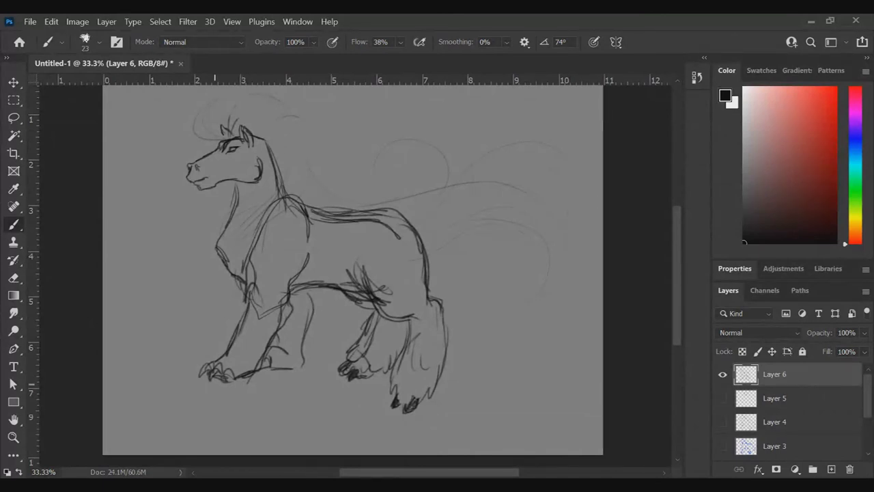
{"action": "mouse_move", "coordinate": [223, 377]}
{"action": "left_mouse_down"}
{"action": "mouse_move", "coordinate": [219, 384]}
{"action": "mouse_move", "coordinate": [197, 373]}
{"action": "left_mouse_up"}
{"action": "left_click_drag", "start_coordinate": [316, 308], "coordinate": [318, 288]}
- Distort the Layer 6 drawing by pulling its lower left corner and lower edge down to stretch the forequarters
{"action": "key", "text": "v"}
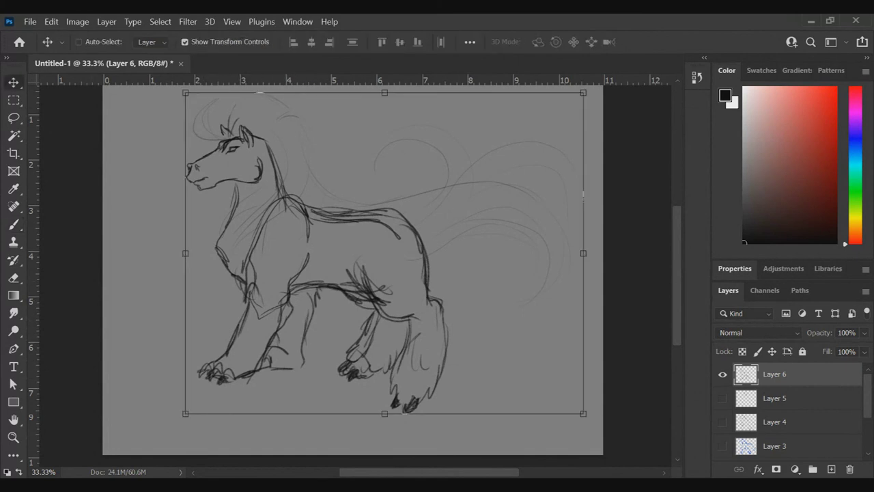
{"action": "left_click", "coordinate": [51, 22]}
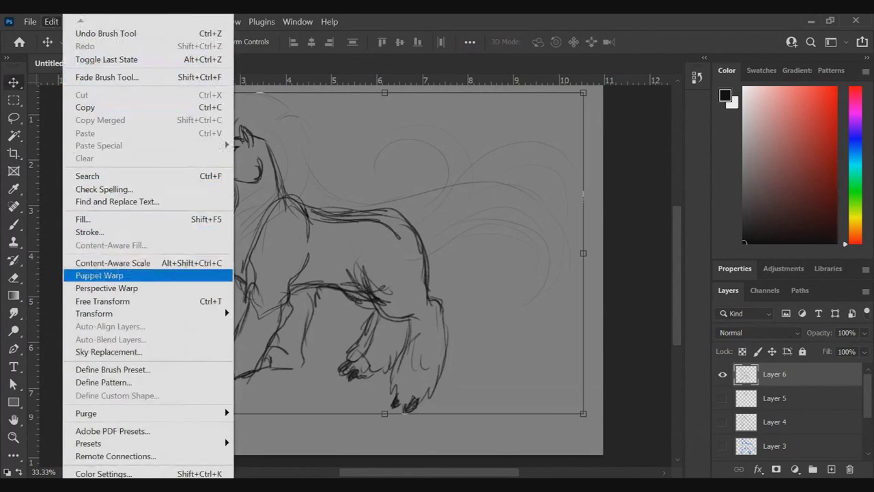
{"action": "mouse_move", "coordinate": [103, 313]}
{"action": "left_click", "coordinate": [259, 123]}
{"action": "left_click_drag", "start_coordinate": [582, 413], "coordinate": [584, 389]}
{"action": "left_click_drag", "start_coordinate": [185, 413], "coordinate": [175, 447]}
{"action": "left_click_drag", "start_coordinate": [380, 417], "coordinate": [372, 447]}
{"action": "mouse_move", "coordinate": [580, 256]}
{"action": "left_mouse_down"}
{"action": "mouse_move", "coordinate": [591, 271]}
{"action": "mouse_move", "coordinate": [587, 261]}
{"action": "left_mouse_up"}
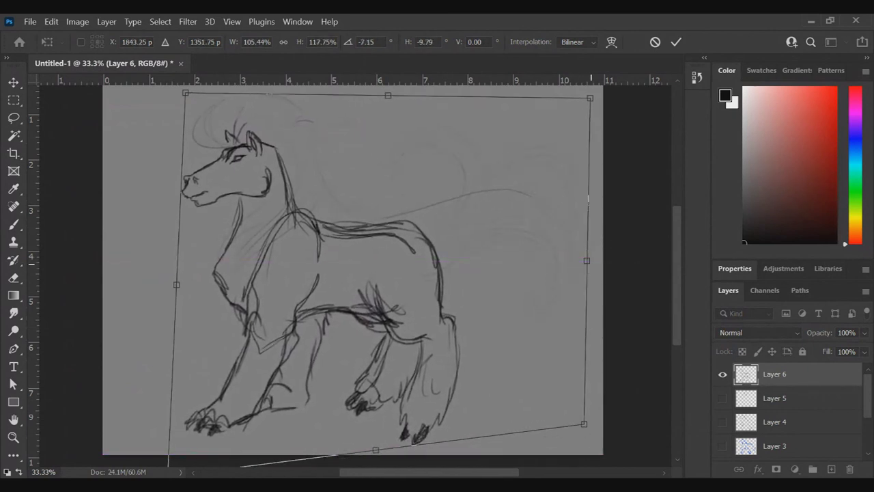
- Adjust the remaining corners of the distortion to about 110% width and 120% height, and apply it
{"action": "left_click_drag", "start_coordinate": [591, 98], "coordinate": [591, 113]}
{"action": "left_click_drag", "start_coordinate": [584, 423], "coordinate": [603, 434]}
{"action": "left_click_drag", "start_coordinate": [186, 93], "coordinate": [161, 88]}
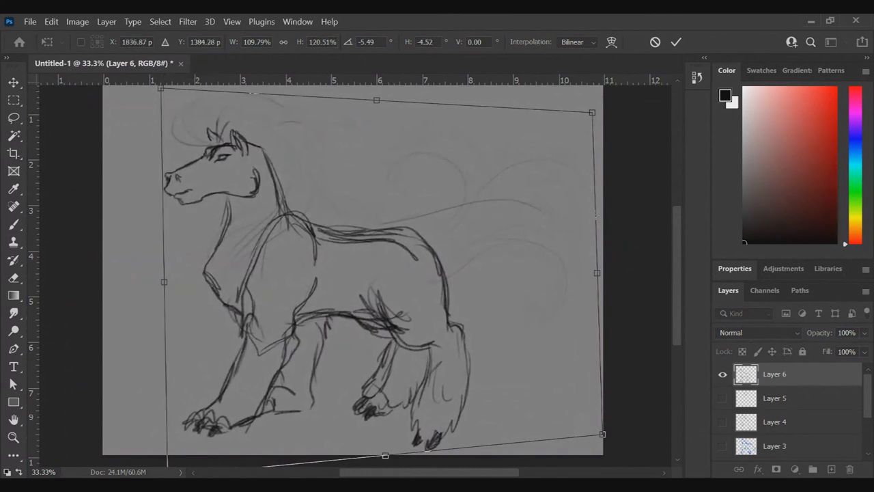
{"action": "left_click_drag", "start_coordinate": [602, 433], "coordinate": [602, 421]}
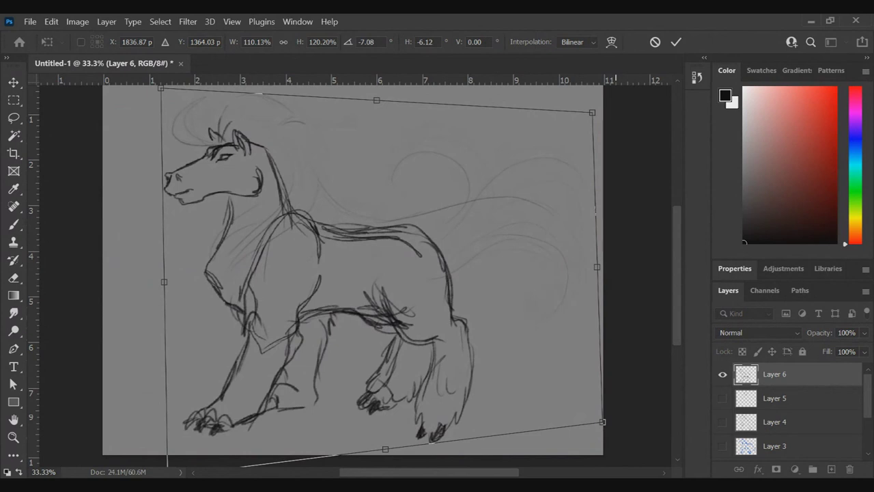
{"action": "key", "text": "Return"}
- Draw the upswept forelock and long mane locks flowing back from the head into curled tips in black
{"action": "key", "text": "b"}
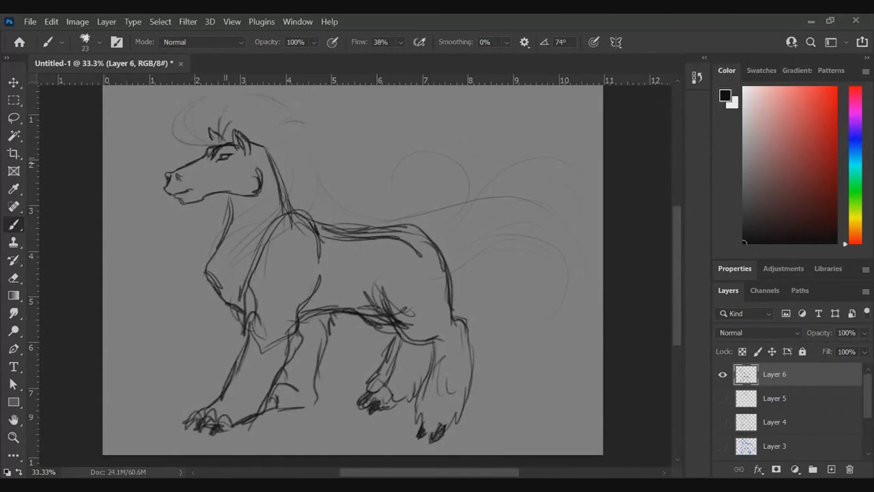
{"action": "mouse_move", "coordinate": [207, 148]}
{"action": "left_mouse_down"}
{"action": "mouse_move", "coordinate": [180, 120]}
{"action": "mouse_move", "coordinate": [197, 98]}
{"action": "mouse_move", "coordinate": [211, 136]}
{"action": "mouse_move", "coordinate": [208, 97]}
{"action": "mouse_move", "coordinate": [192, 137]}
{"action": "mouse_move", "coordinate": [247, 94]}
{"action": "mouse_move", "coordinate": [325, 132]}
{"action": "left_mouse_up"}
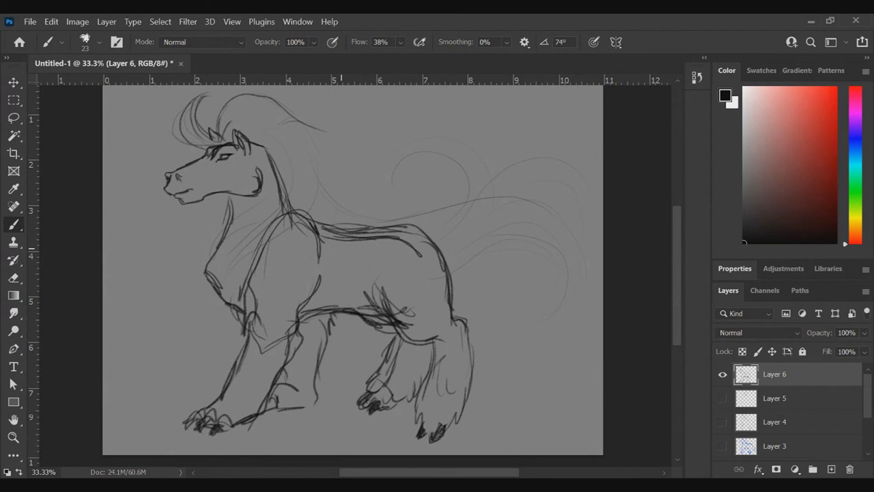
{"action": "left_click_drag", "start_coordinate": [468, 341], "coordinate": [470, 385]}
{"action": "left_click_drag", "start_coordinate": [259, 123], "coordinate": [351, 140]}
{"action": "mouse_move", "coordinate": [233, 102]}
{"action": "left_mouse_down"}
{"action": "mouse_move", "coordinate": [271, 104]}
{"action": "mouse_move", "coordinate": [318, 127]}
{"action": "mouse_move", "coordinate": [334, 119]}
{"action": "left_mouse_up"}
{"action": "left_click_drag", "start_coordinate": [250, 136], "coordinate": [266, 126]}
{"action": "mouse_move", "coordinate": [276, 163]}
{"action": "left_mouse_down"}
{"action": "mouse_move", "coordinate": [294, 147]}
{"action": "mouse_move", "coordinate": [352, 153]}
{"action": "mouse_move", "coordinate": [353, 125]}
{"action": "mouse_move", "coordinate": [355, 136]}
{"action": "left_mouse_up"}
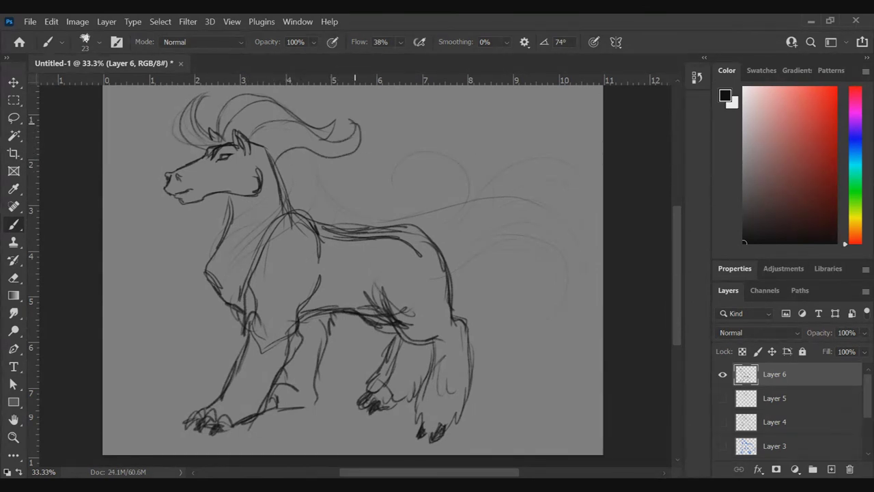
- Add inner strands to the flowing mane and draw curled locks behind the neck and across the shoulder
{"action": "left_click_drag", "start_coordinate": [268, 146], "coordinate": [321, 126]}
{"action": "left_click_drag", "start_coordinate": [241, 128], "coordinate": [280, 107]}
{"action": "mouse_move", "coordinate": [295, 152]}
{"action": "left_mouse_down"}
{"action": "mouse_move", "coordinate": [335, 176]}
{"action": "mouse_move", "coordinate": [254, 224]}
{"action": "mouse_move", "coordinate": [270, 213]}
{"action": "mouse_move", "coordinate": [230, 256]}
{"action": "mouse_move", "coordinate": [292, 189]}
{"action": "mouse_move", "coordinate": [284, 190]}
{"action": "mouse_move", "coordinate": [225, 253]}
{"action": "mouse_move", "coordinate": [254, 236]}
{"action": "left_mouse_up"}
{"action": "mouse_move", "coordinate": [313, 175]}
{"action": "left_mouse_down"}
{"action": "mouse_move", "coordinate": [292, 203]}
{"action": "mouse_move", "coordinate": [278, 199]}
{"action": "left_mouse_up"}
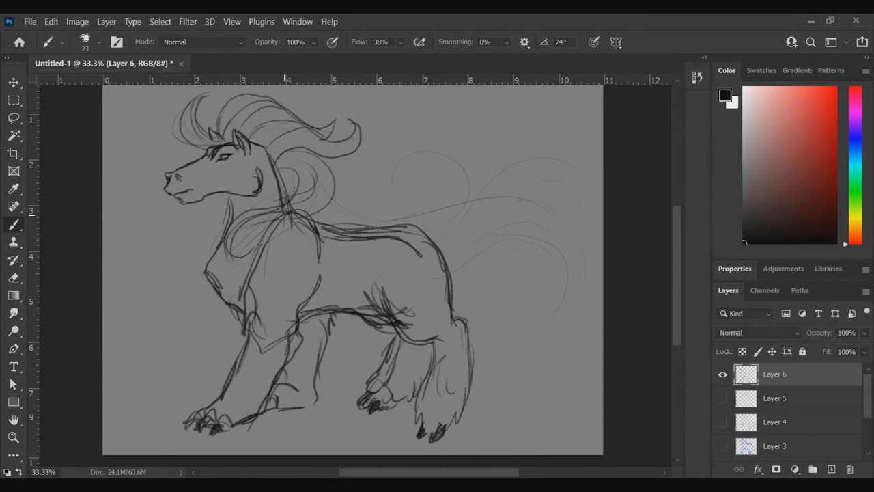
- Add the lower mane strand, muzzle and cheek contour lines, and strengthen the chest outline
{"action": "left_click_drag", "start_coordinate": [278, 162], "coordinate": [300, 156]}
{"action": "left_click_drag", "start_coordinate": [209, 162], "coordinate": [193, 168]}
{"action": "left_click_drag", "start_coordinate": [235, 168], "coordinate": [230, 174]}
{"action": "mouse_move", "coordinate": [223, 242]}
{"action": "left_mouse_down"}
{"action": "mouse_move", "coordinate": [215, 262]}
{"action": "mouse_move", "coordinate": [226, 309]}
{"action": "mouse_move", "coordinate": [223, 275]}
{"action": "mouse_move", "coordinate": [223, 299]}
{"action": "mouse_move", "coordinate": [238, 310]}
{"action": "left_mouse_up"}
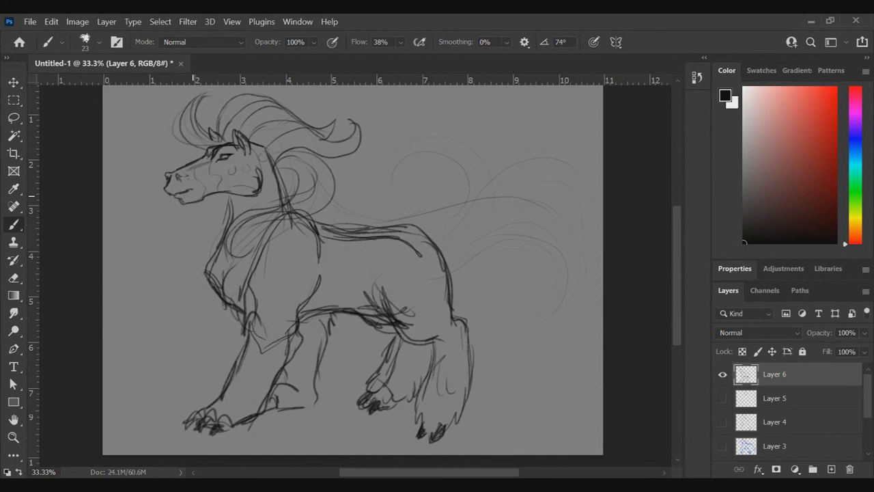
- Refine the jawline and draw the open mouth with teeth at the front of the muzzle in black
{"action": "left_click_drag", "start_coordinate": [253, 196], "coordinate": [190, 202]}
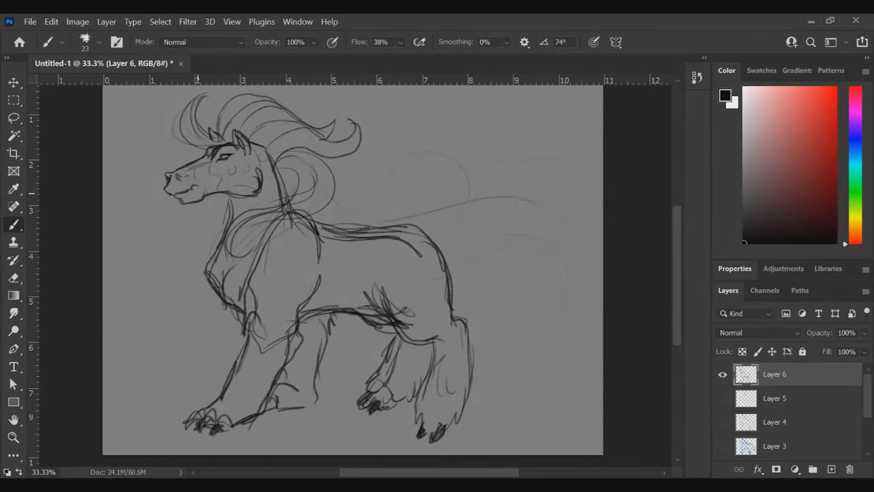
{"action": "left_click_drag", "start_coordinate": [198, 190], "coordinate": [191, 198]}
{"action": "left_click_drag", "start_coordinate": [197, 198], "coordinate": [186, 201]}
{"action": "left_click_drag", "start_coordinate": [178, 194], "coordinate": [192, 195]}
- Draw curled mane locks behind the neck and sweeping over the shoulder to an upturned tip on the flank
{"action": "left_click_drag", "start_coordinate": [294, 169], "coordinate": [279, 202]}
{"action": "mouse_move", "coordinate": [311, 153]}
{"action": "left_mouse_down"}
{"action": "mouse_move", "coordinate": [276, 212]}
{"action": "mouse_move", "coordinate": [324, 175]}
{"action": "mouse_move", "coordinate": [276, 217]}
{"action": "mouse_move", "coordinate": [294, 291]}
{"action": "left_mouse_up"}
{"action": "mouse_move", "coordinate": [337, 213]}
{"action": "left_mouse_down"}
{"action": "mouse_move", "coordinate": [313, 247]}
{"action": "mouse_move", "coordinate": [310, 289]}
{"action": "mouse_move", "coordinate": [332, 284]}
{"action": "left_mouse_up"}
{"action": "left_click_drag", "start_coordinate": [332, 282], "coordinate": [361, 269]}
- Draw wavy locks flowing along the back and the long, sweeping tail strands ending in curled tips behind the hind legs
{"action": "mouse_move", "coordinate": [336, 211]}
{"action": "left_mouse_down"}
{"action": "mouse_move", "coordinate": [402, 217]}
{"action": "mouse_move", "coordinate": [422, 207]}
{"action": "mouse_move", "coordinate": [393, 199]}
{"action": "mouse_move", "coordinate": [448, 191]}
{"action": "left_mouse_up"}
{"action": "mouse_move", "coordinate": [384, 228]}
{"action": "left_mouse_down"}
{"action": "mouse_move", "coordinate": [457, 216]}
{"action": "mouse_move", "coordinate": [454, 206]}
{"action": "mouse_move", "coordinate": [535, 274]}
{"action": "left_mouse_up"}
{"action": "mouse_move", "coordinate": [505, 239]}
{"action": "left_mouse_down"}
{"action": "mouse_move", "coordinate": [505, 273]}
{"action": "mouse_move", "coordinate": [471, 312]}
{"action": "mouse_move", "coordinate": [556, 374]}
{"action": "left_mouse_up"}
{"action": "left_click_drag", "start_coordinate": [492, 270], "coordinate": [571, 365]}
{"action": "left_click_drag", "start_coordinate": [562, 299], "coordinate": [566, 359]}
{"action": "left_click_drag", "start_coordinate": [570, 309], "coordinate": [575, 343]}
{"action": "mouse_move", "coordinate": [471, 331]}
{"action": "left_mouse_down"}
{"action": "mouse_move", "coordinate": [478, 356]}
{"action": "mouse_move", "coordinate": [574, 361]}
{"action": "left_mouse_up"}
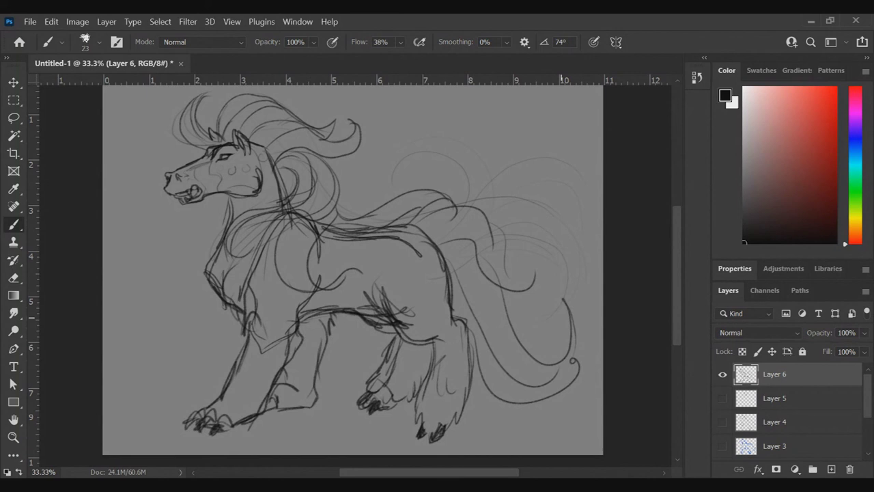
- Stretch the creature sketch on Layer 6 horizontally toward its head side to about 104% width and apply the transformation
{"action": "key", "text": "v"}
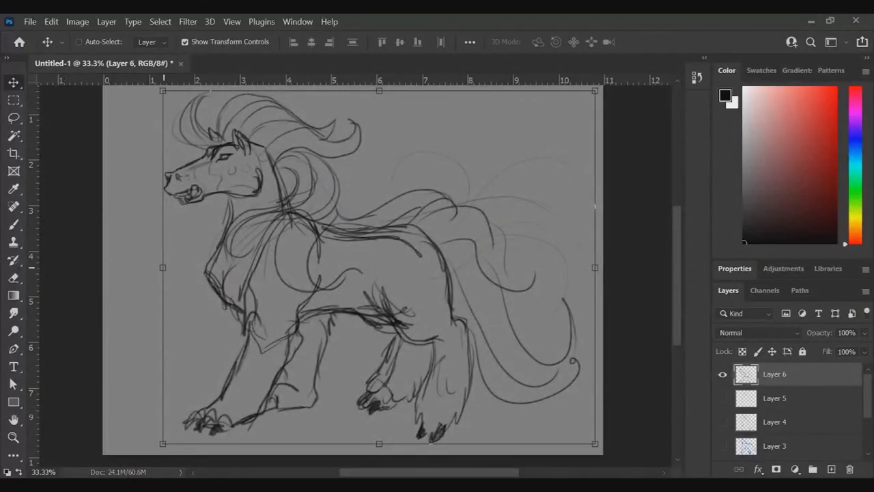
{"action": "left_click_drag", "start_coordinate": [163, 267], "coordinate": [144, 267]}
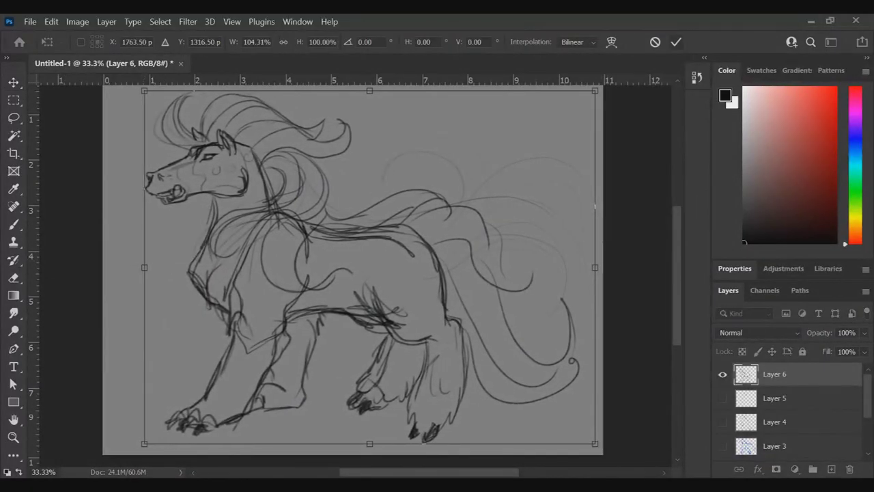
{"action": "key", "text": "Return"}
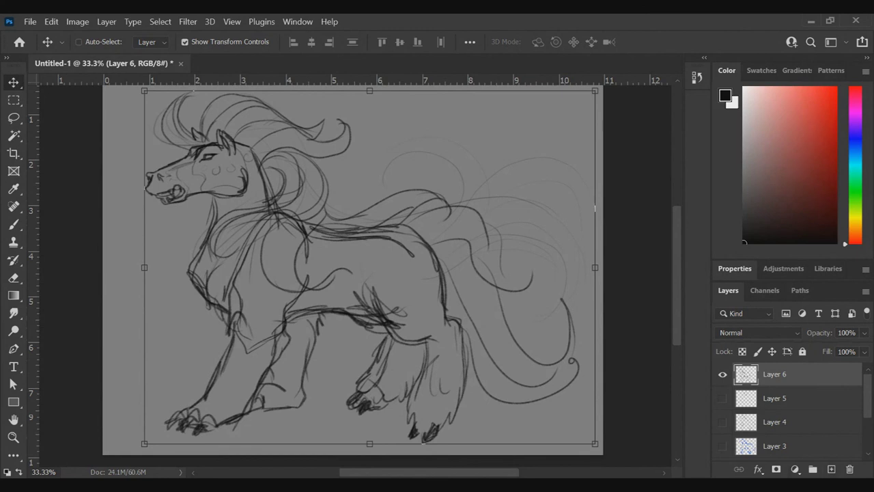
- Unmute the microphone in the Lecture Hall voice call
{"action": "mouse_move", "coordinate": [433, 463]}
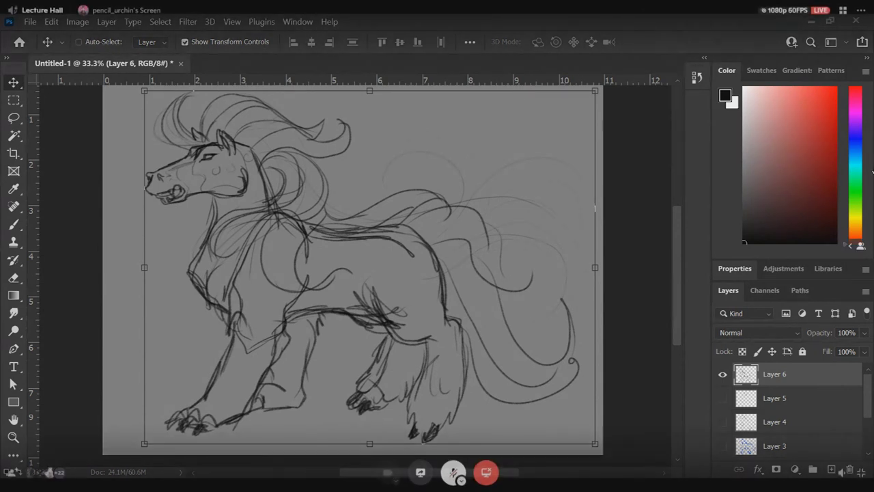
{"action": "left_click", "coordinate": [452, 471]}
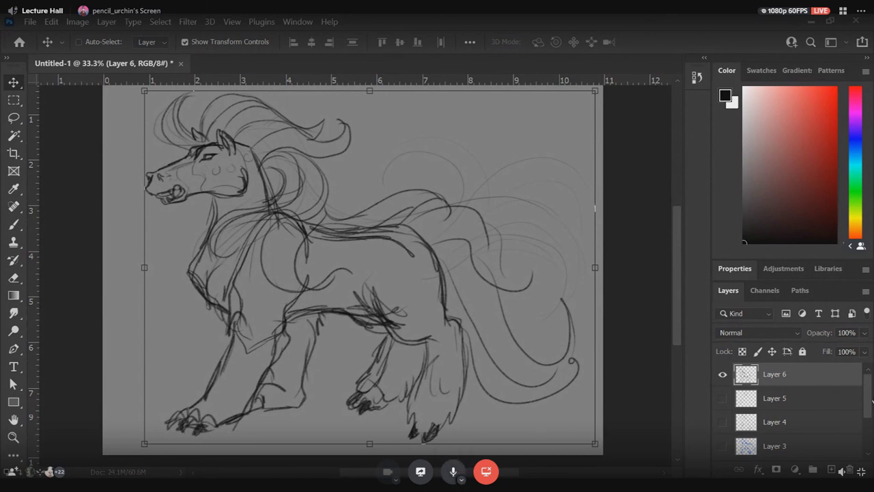